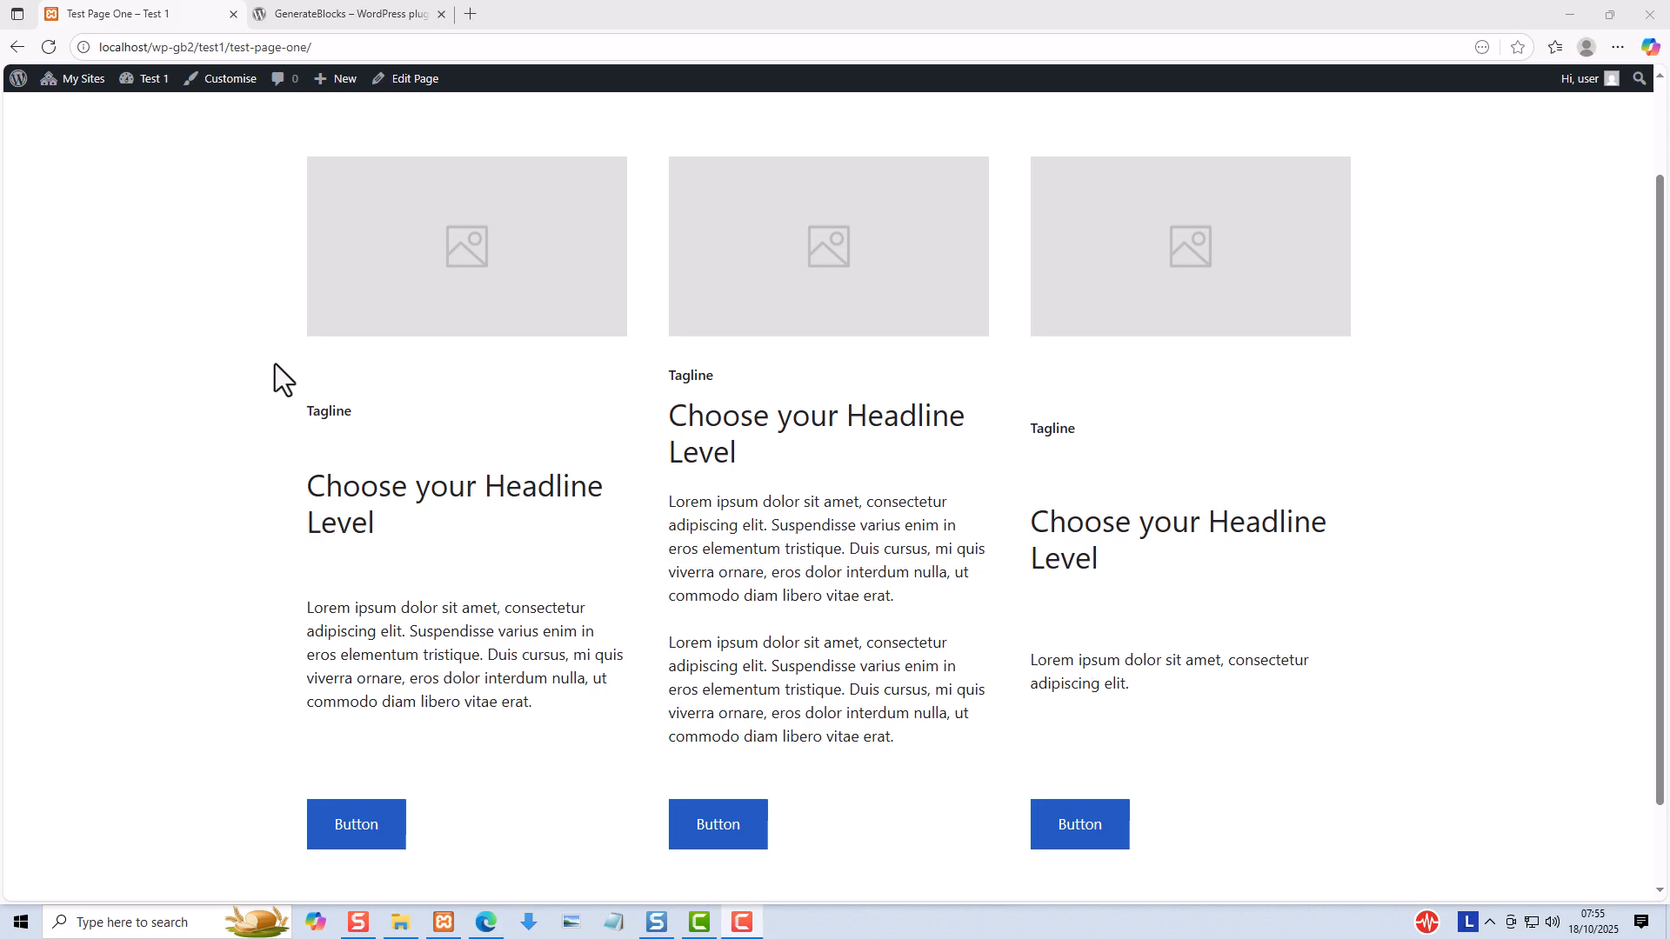
- Open Test Page One for editing and expand its block structure to select the first content container
click(415, 80)
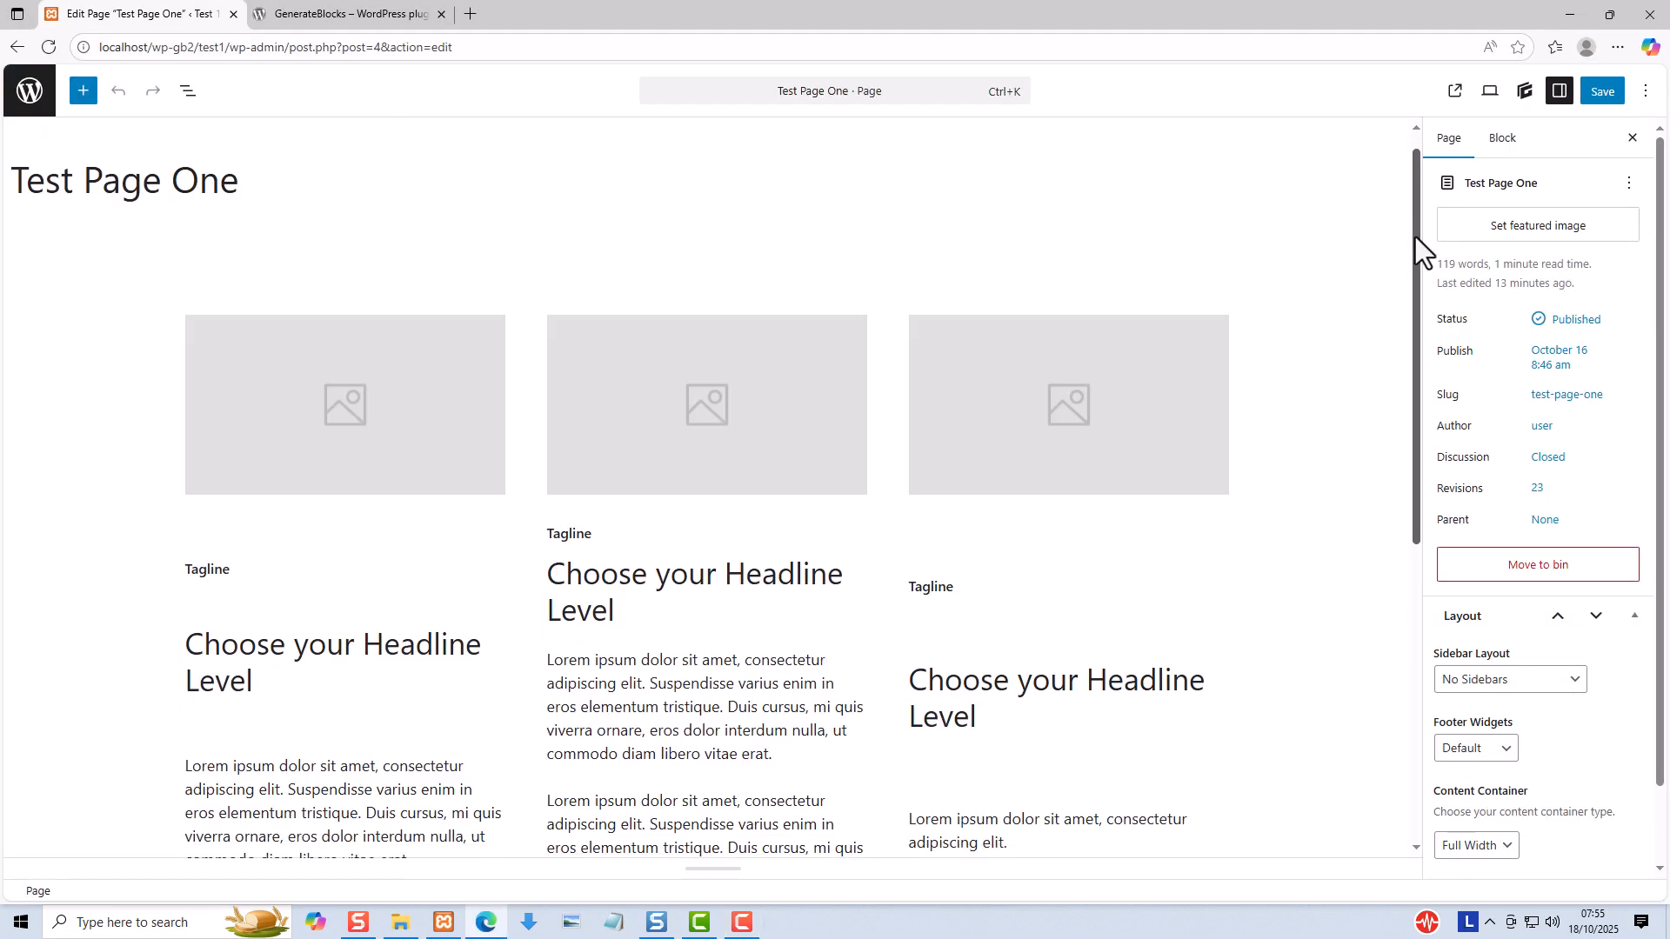
drag(1415, 237, 1412, 330)
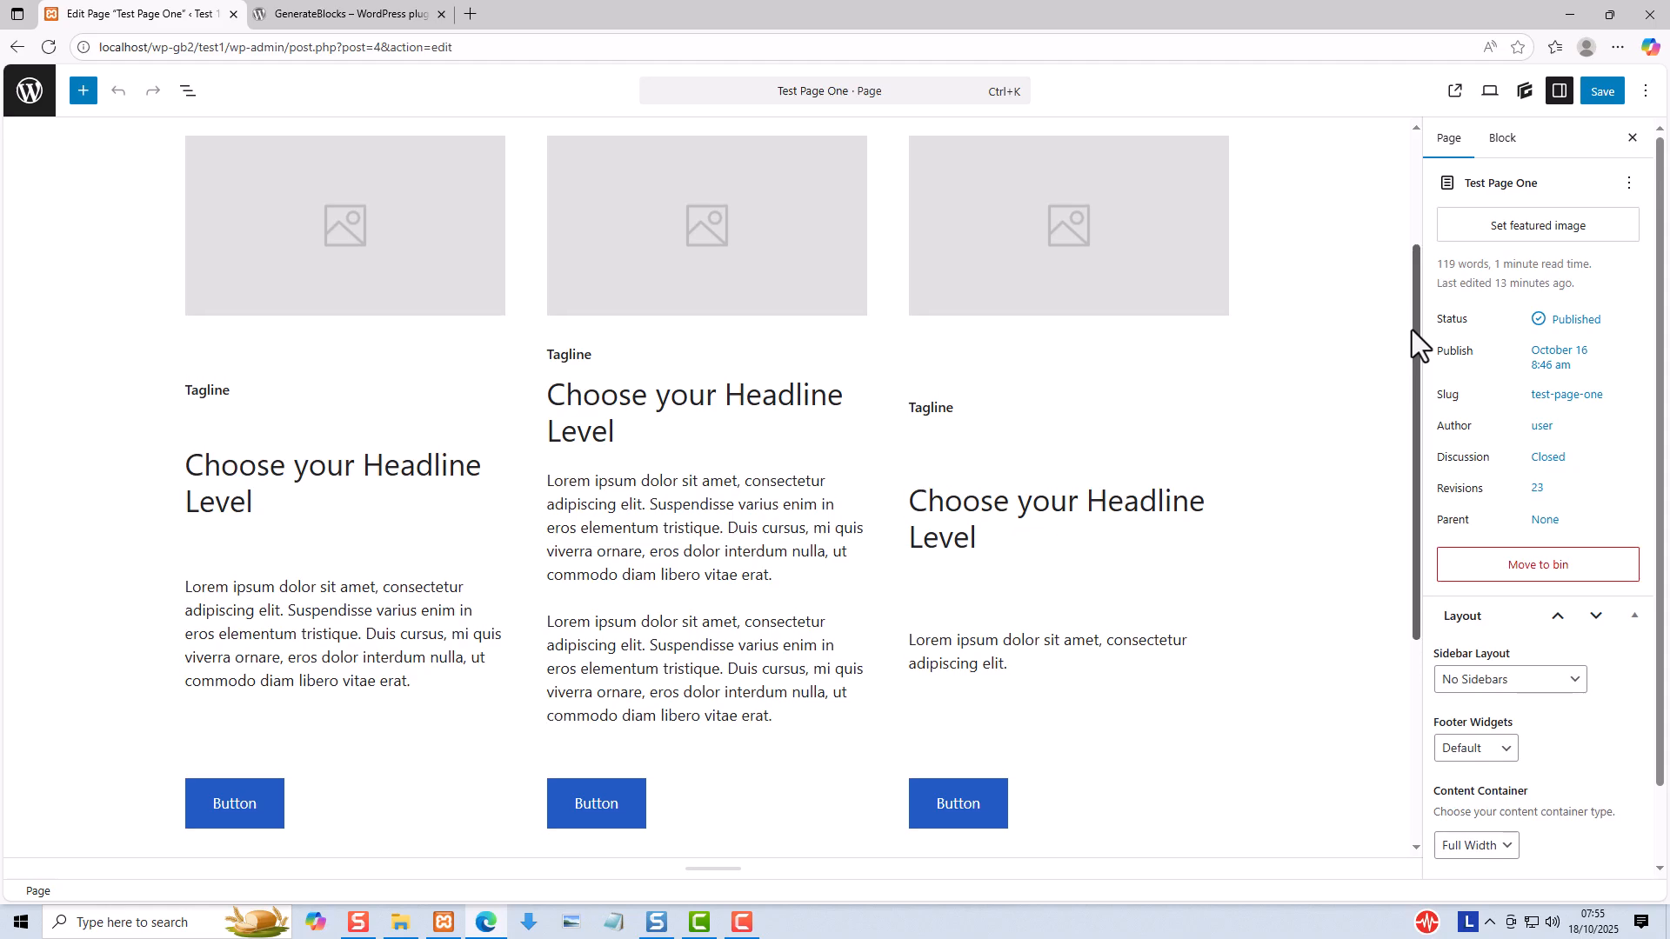
click(1504, 139)
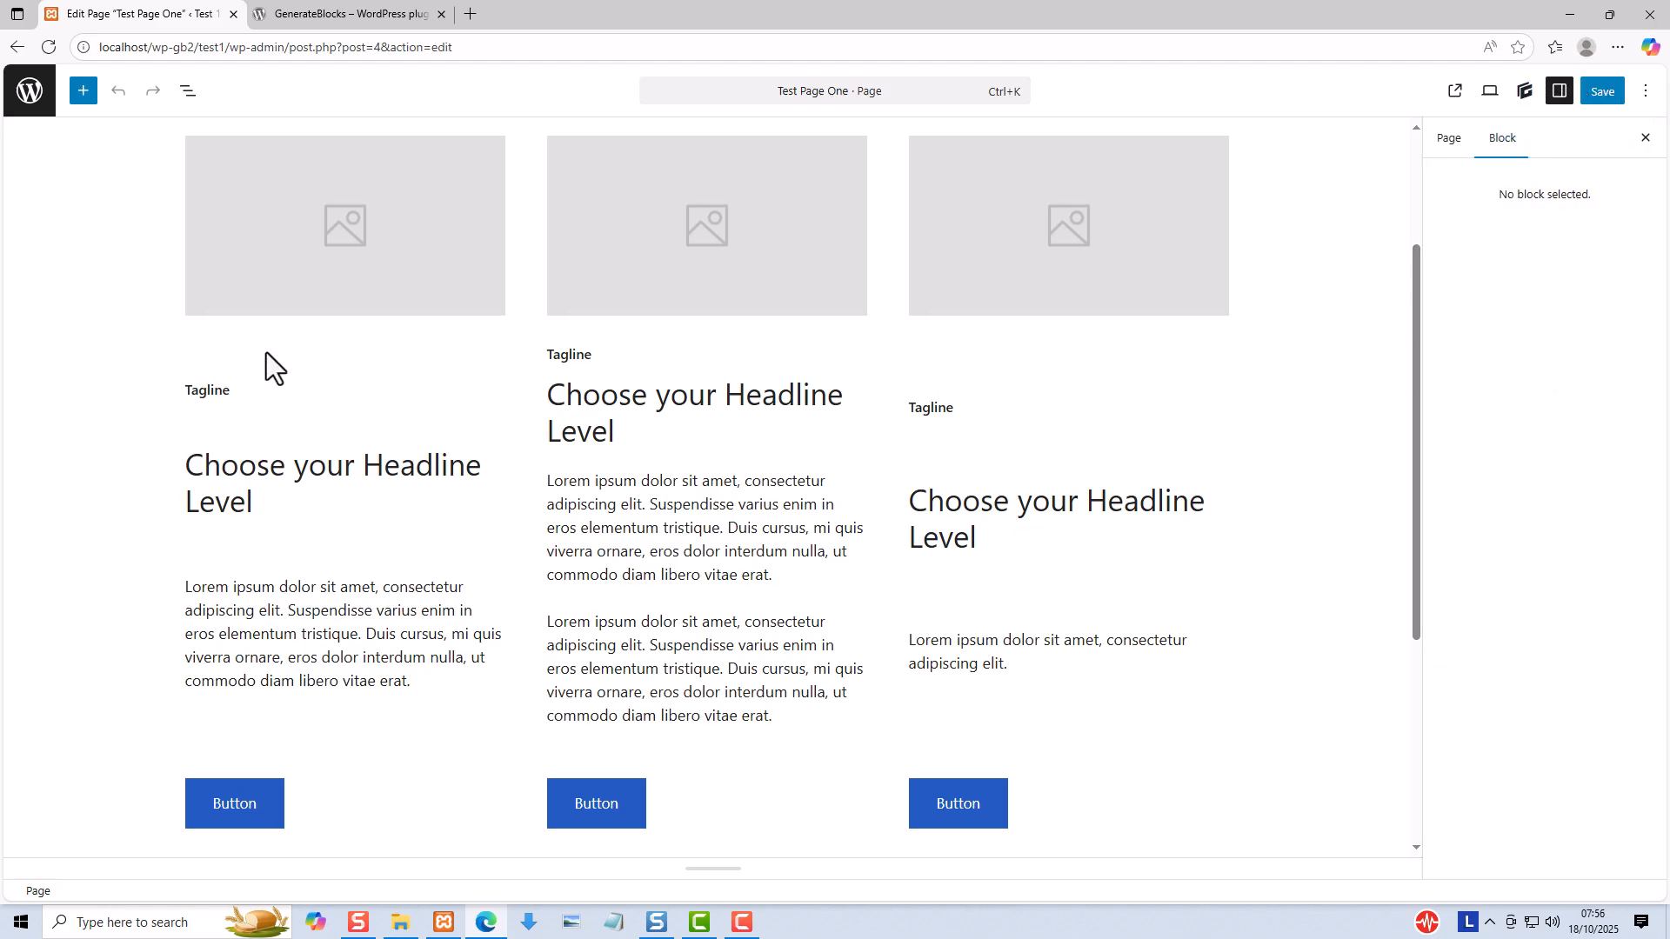
click(186, 90)
click(17, 177)
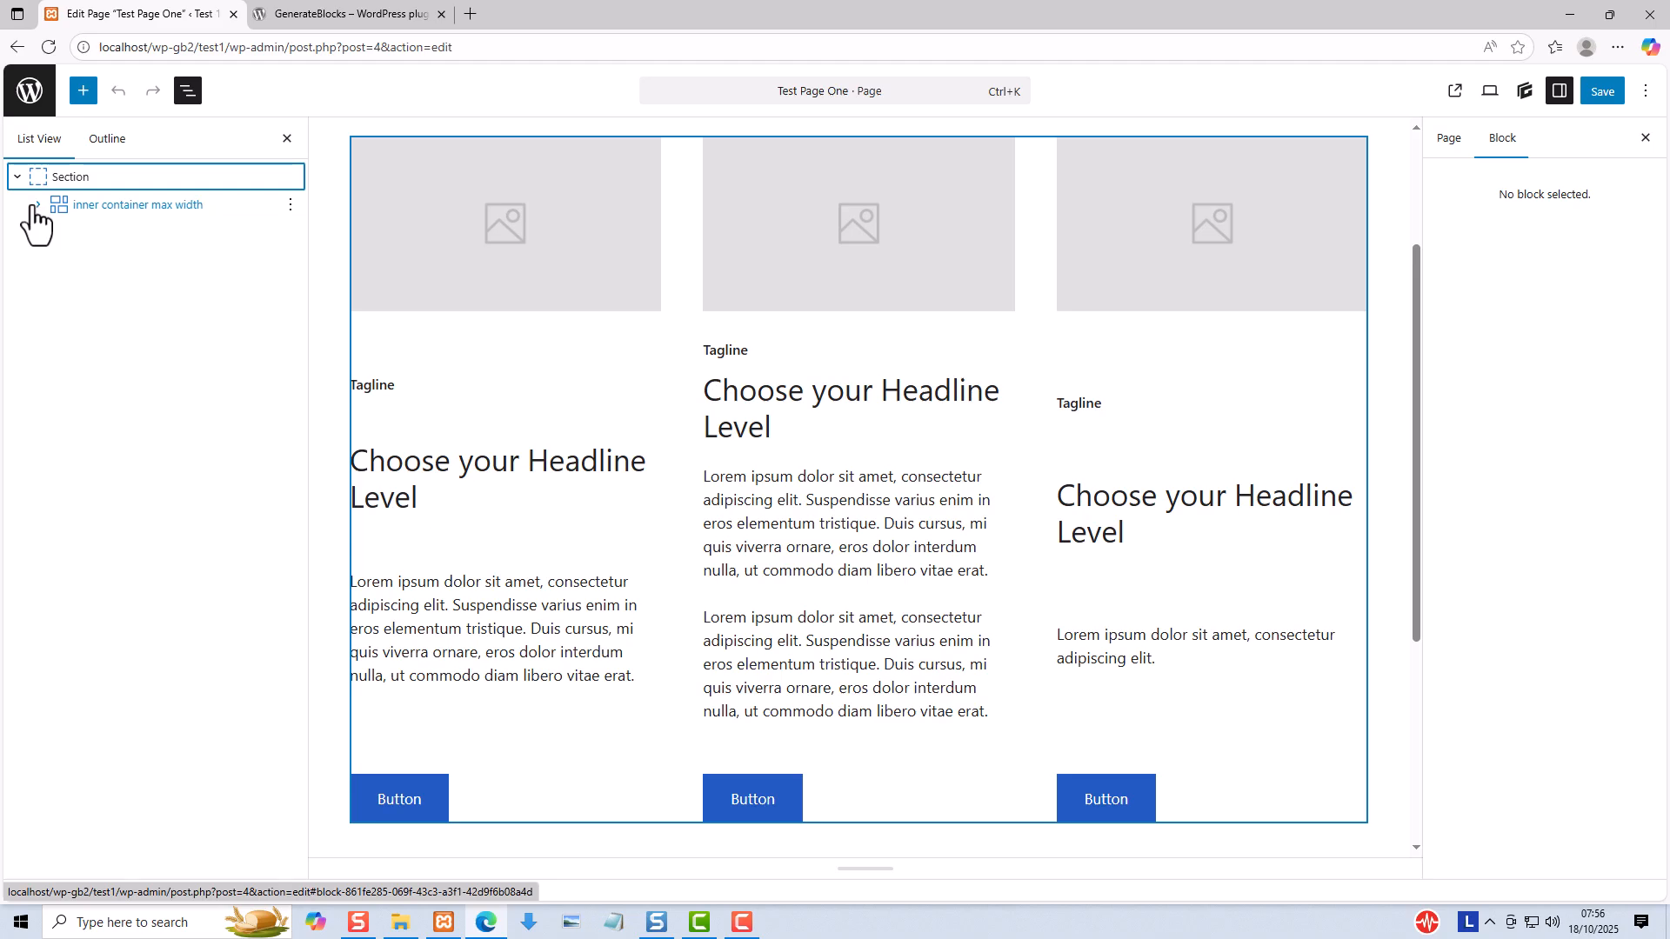
click(37, 205)
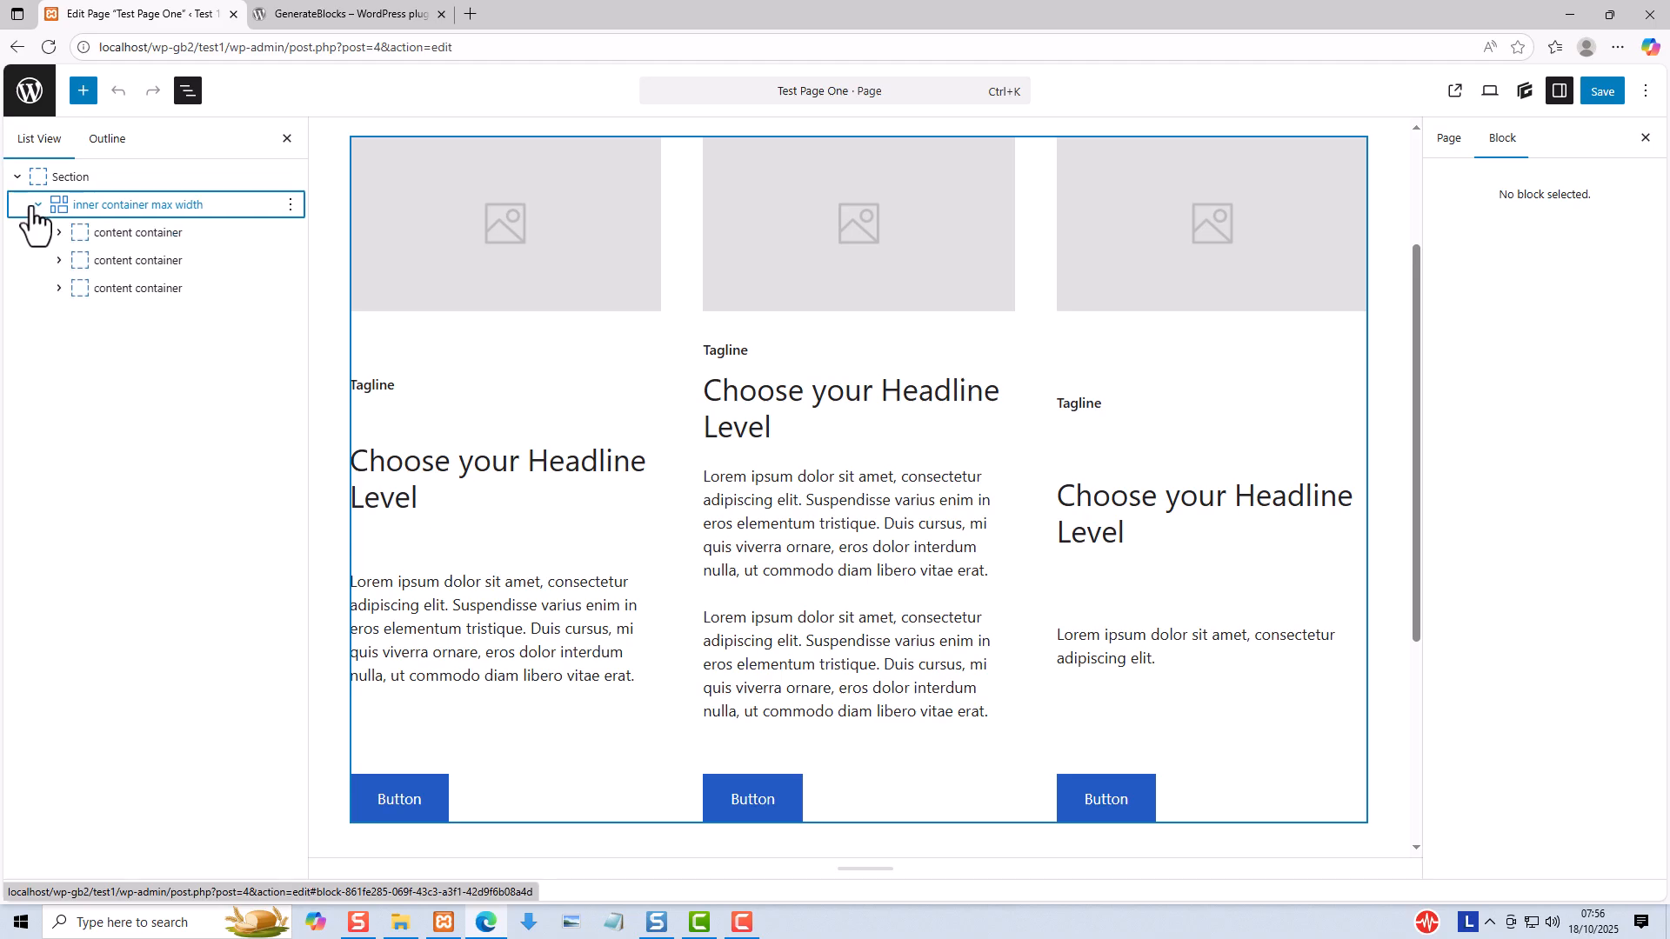
click(82, 233)
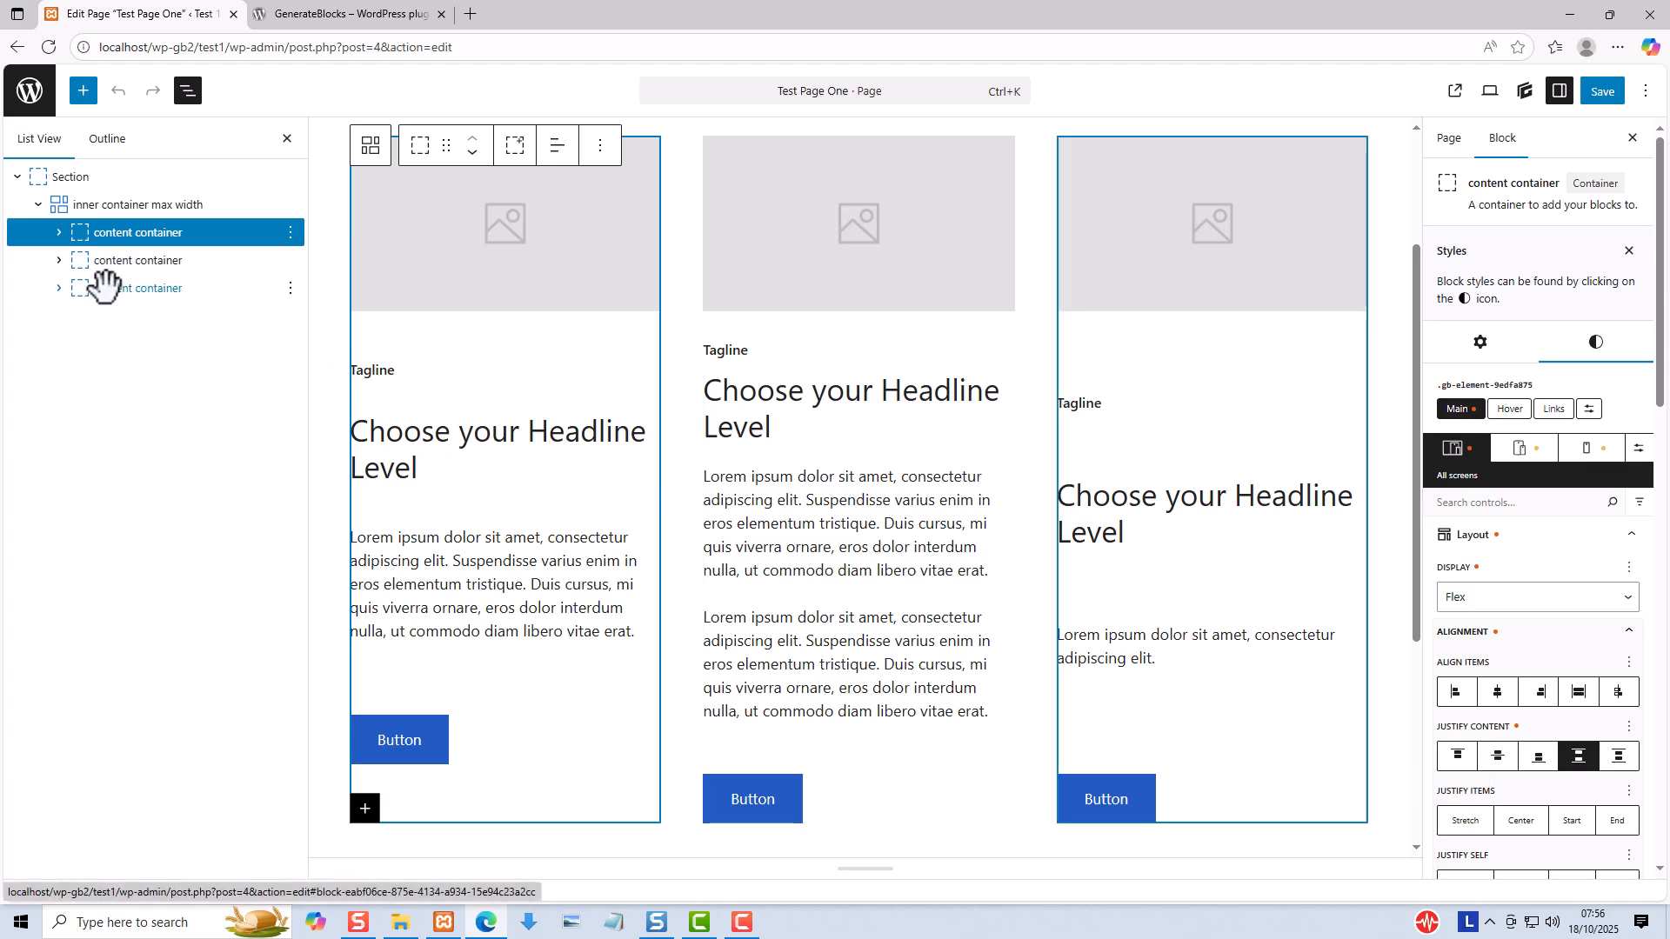
- Try start justification for the third content container's content and set it back to Space Between
click(104, 284)
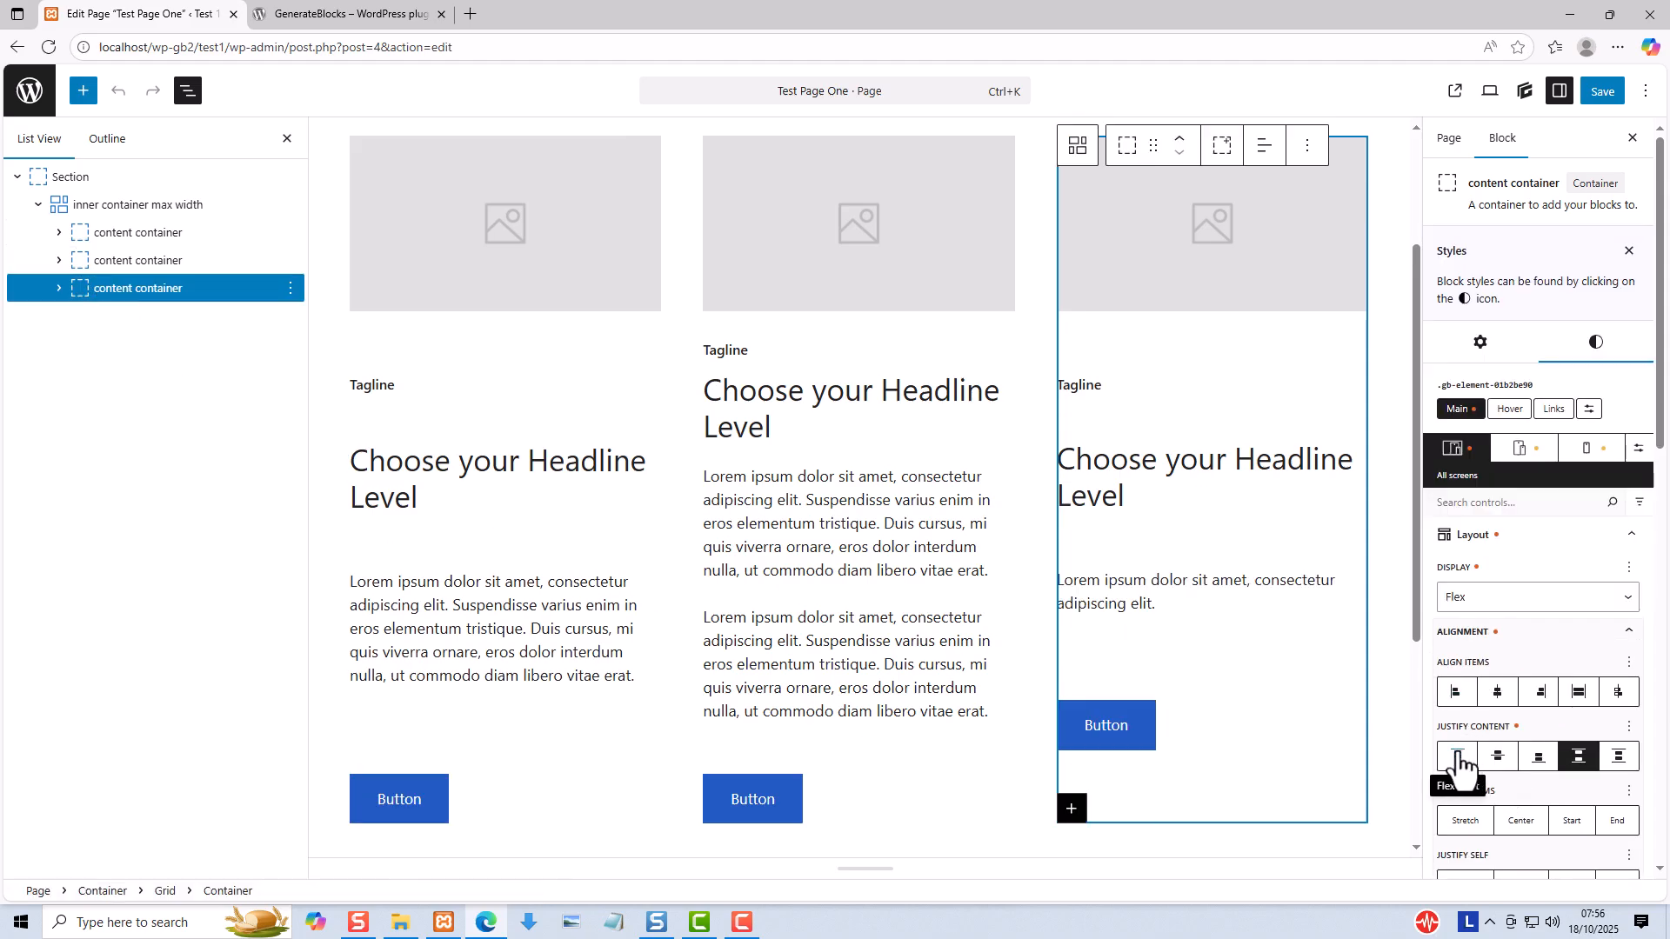
click(1457, 757)
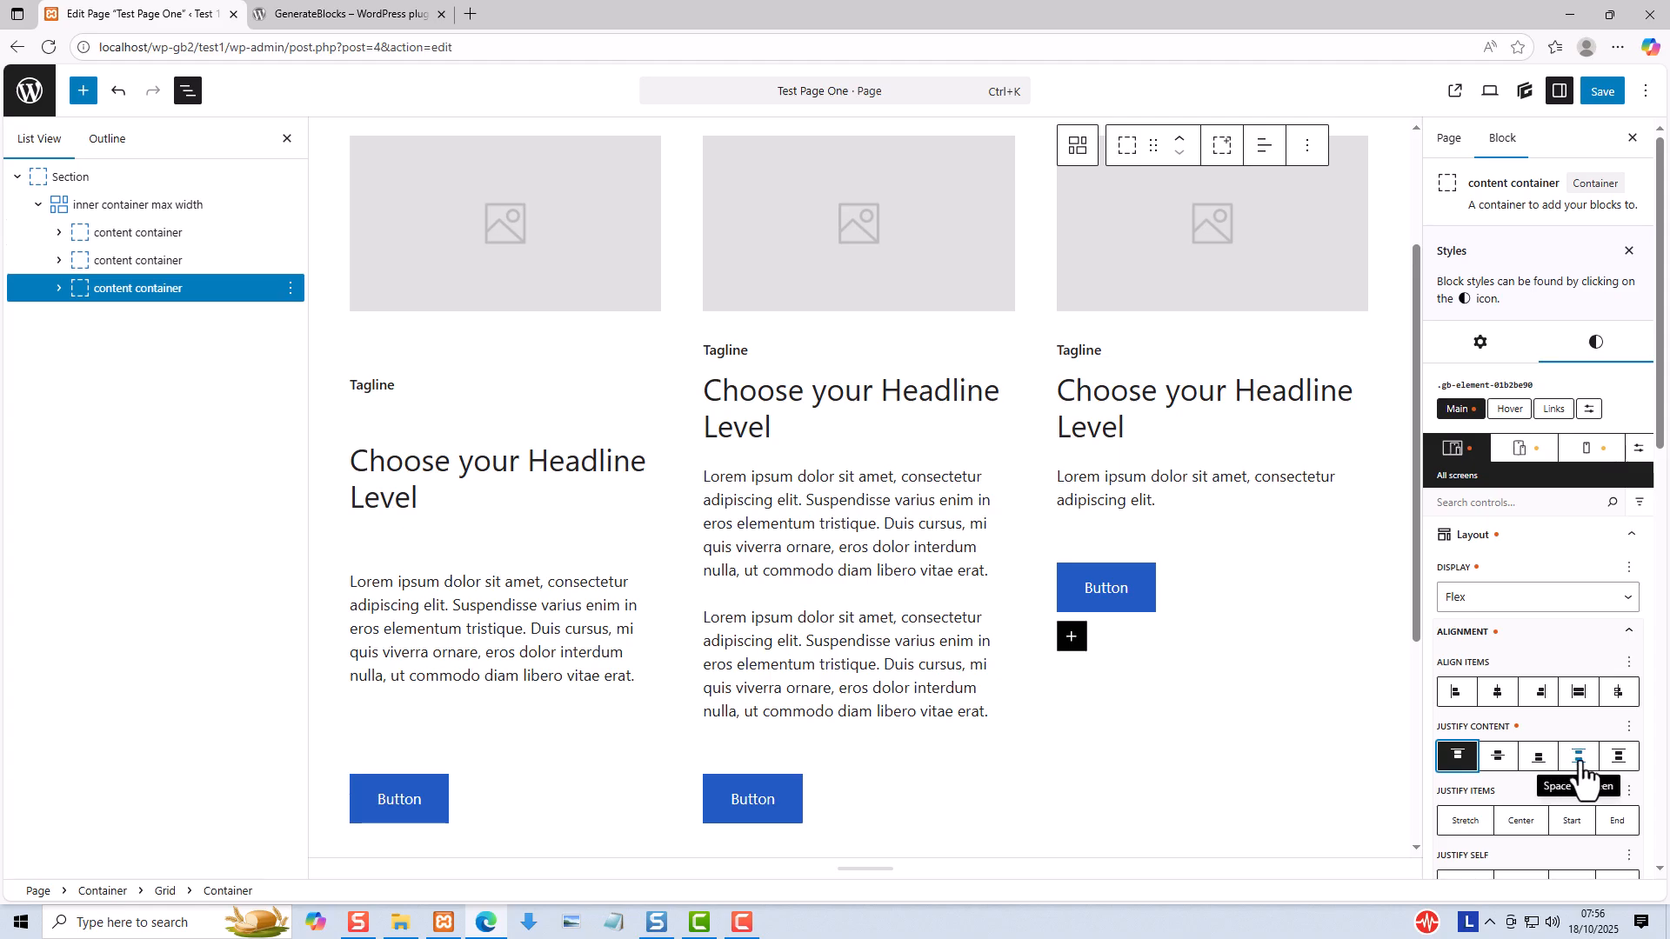
click(1580, 757)
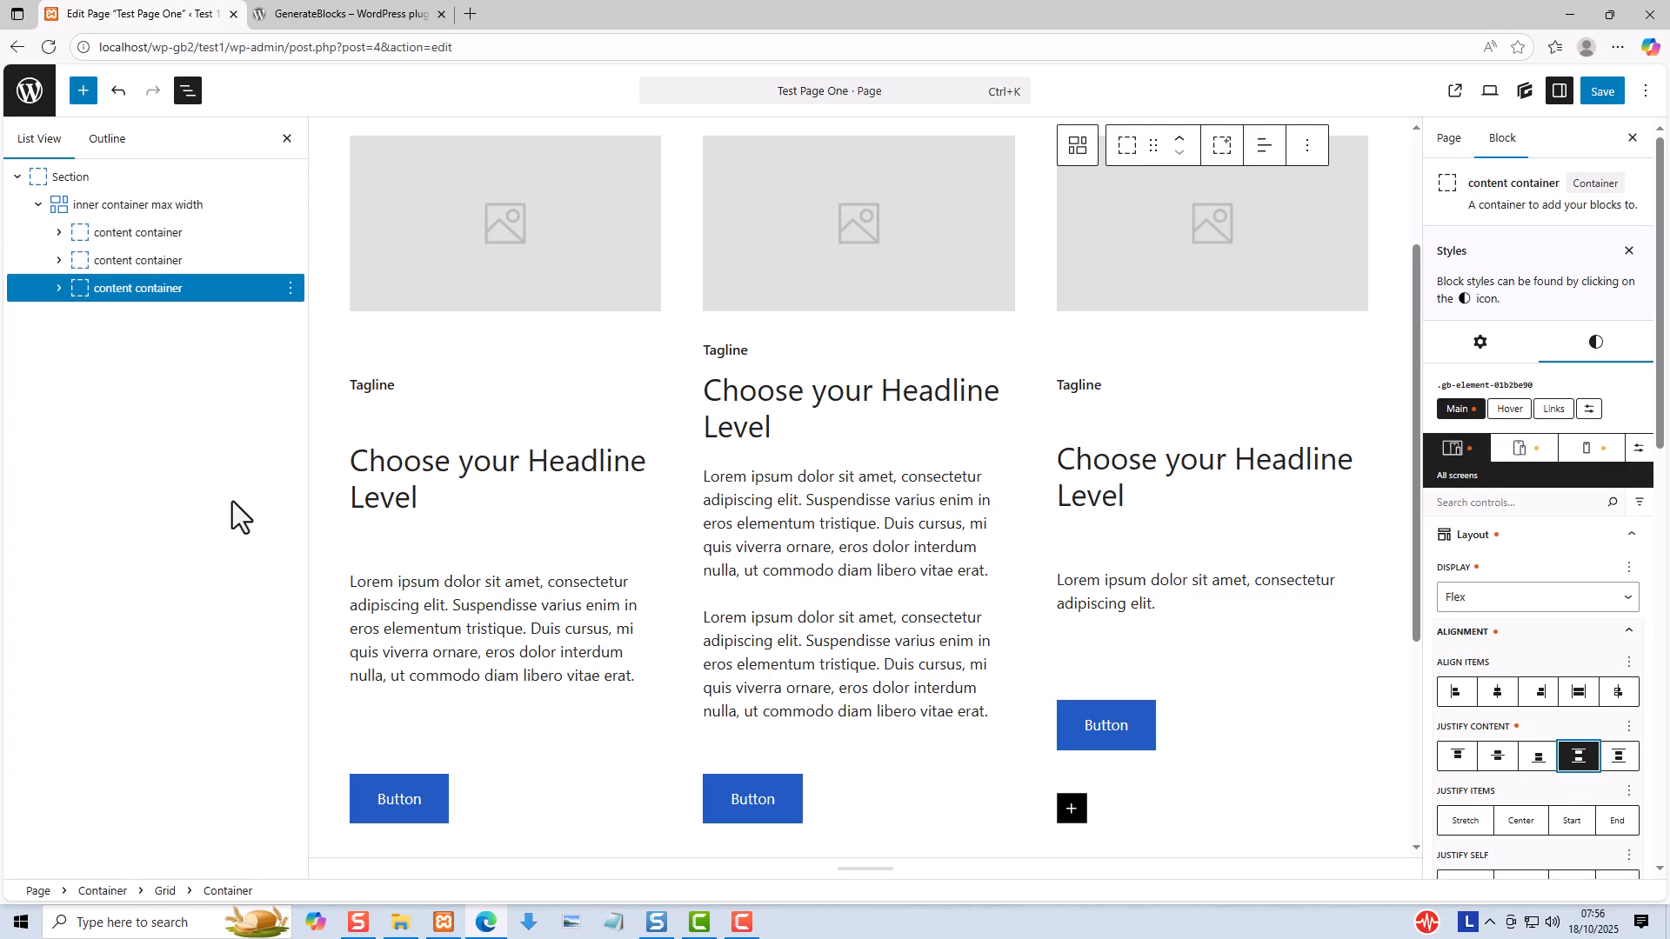
click(363, 534)
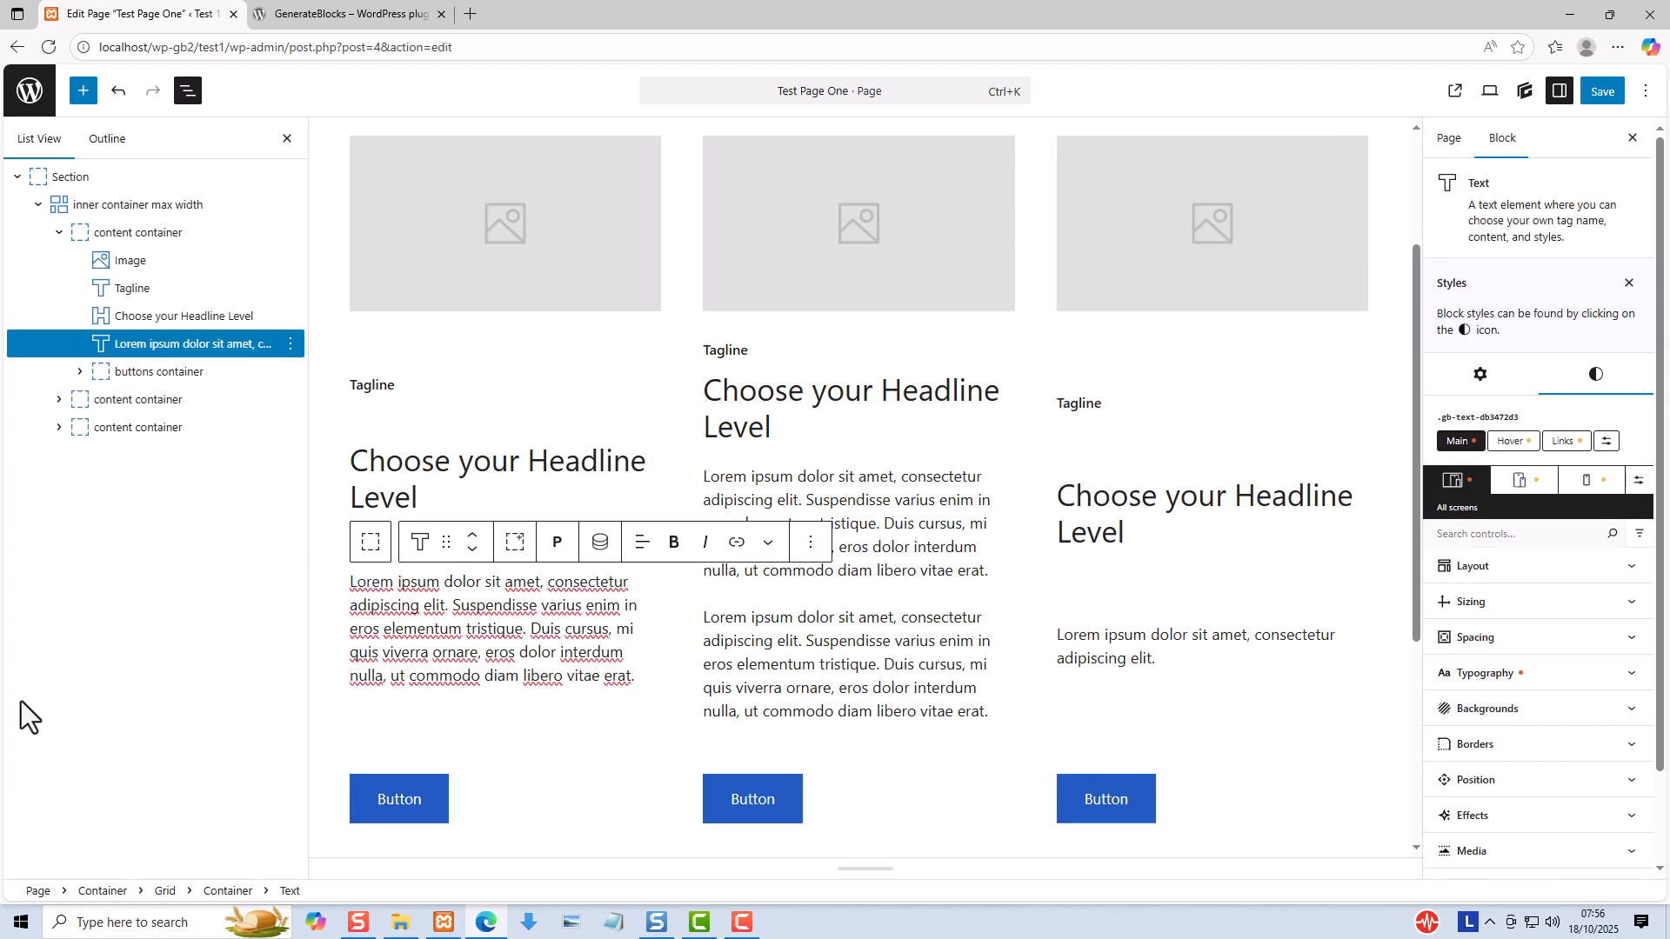
- Delete the whole Section block containing the three columns from the page
key(ctrl+s)
click(59, 233)
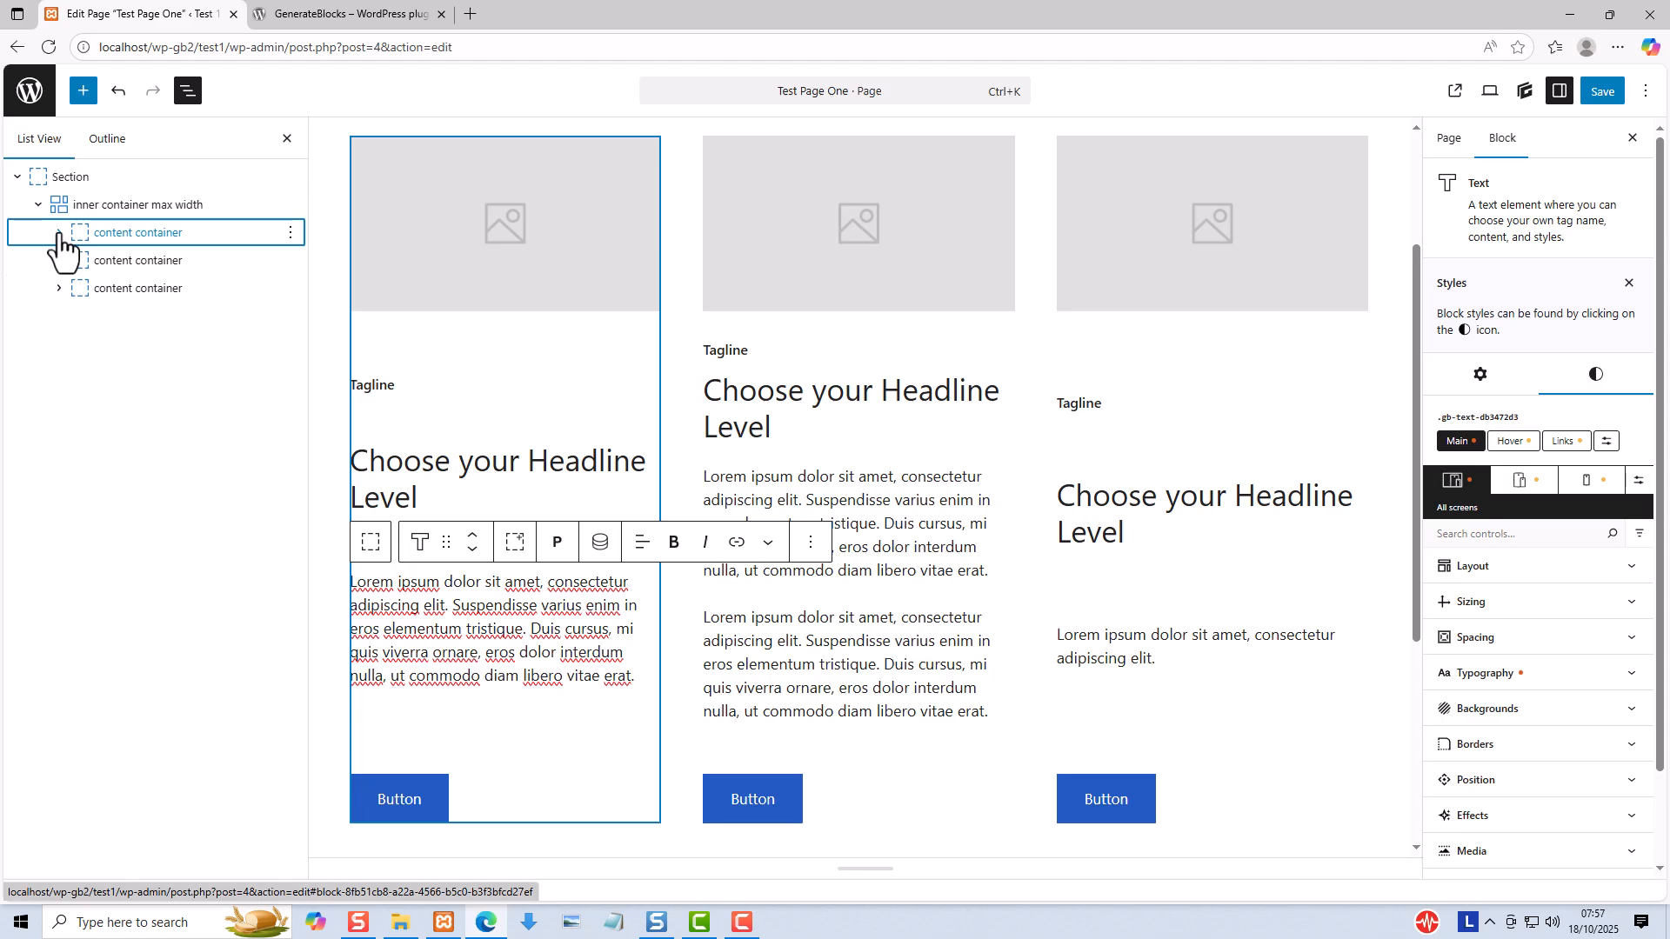
click(39, 171)
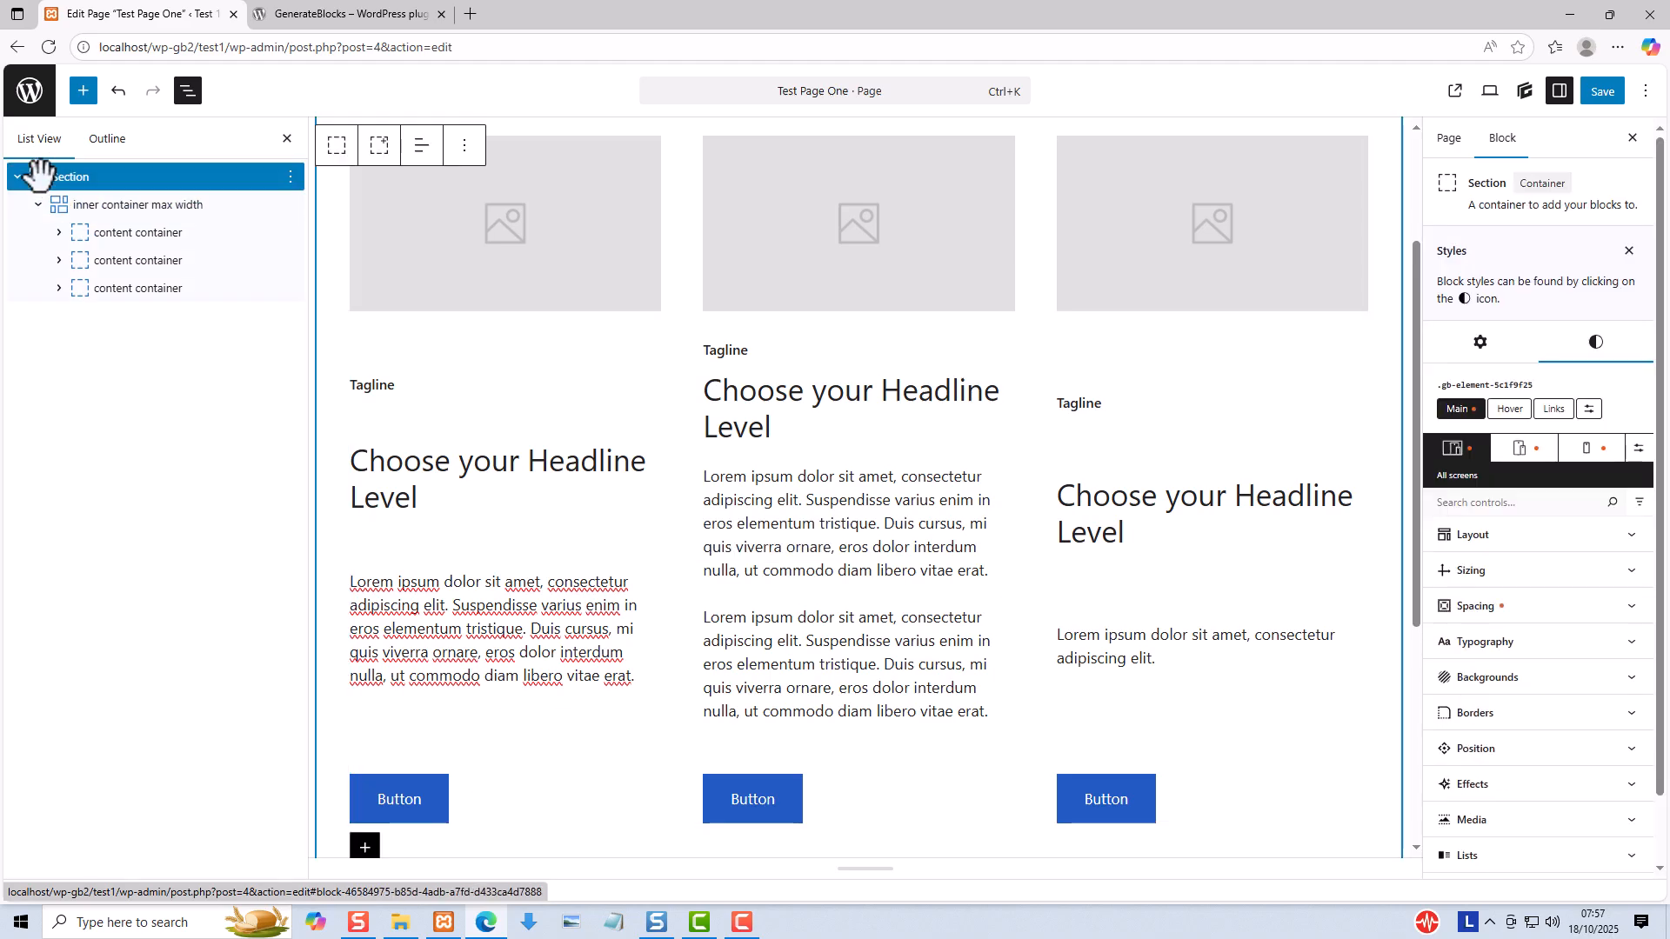
click(462, 146)
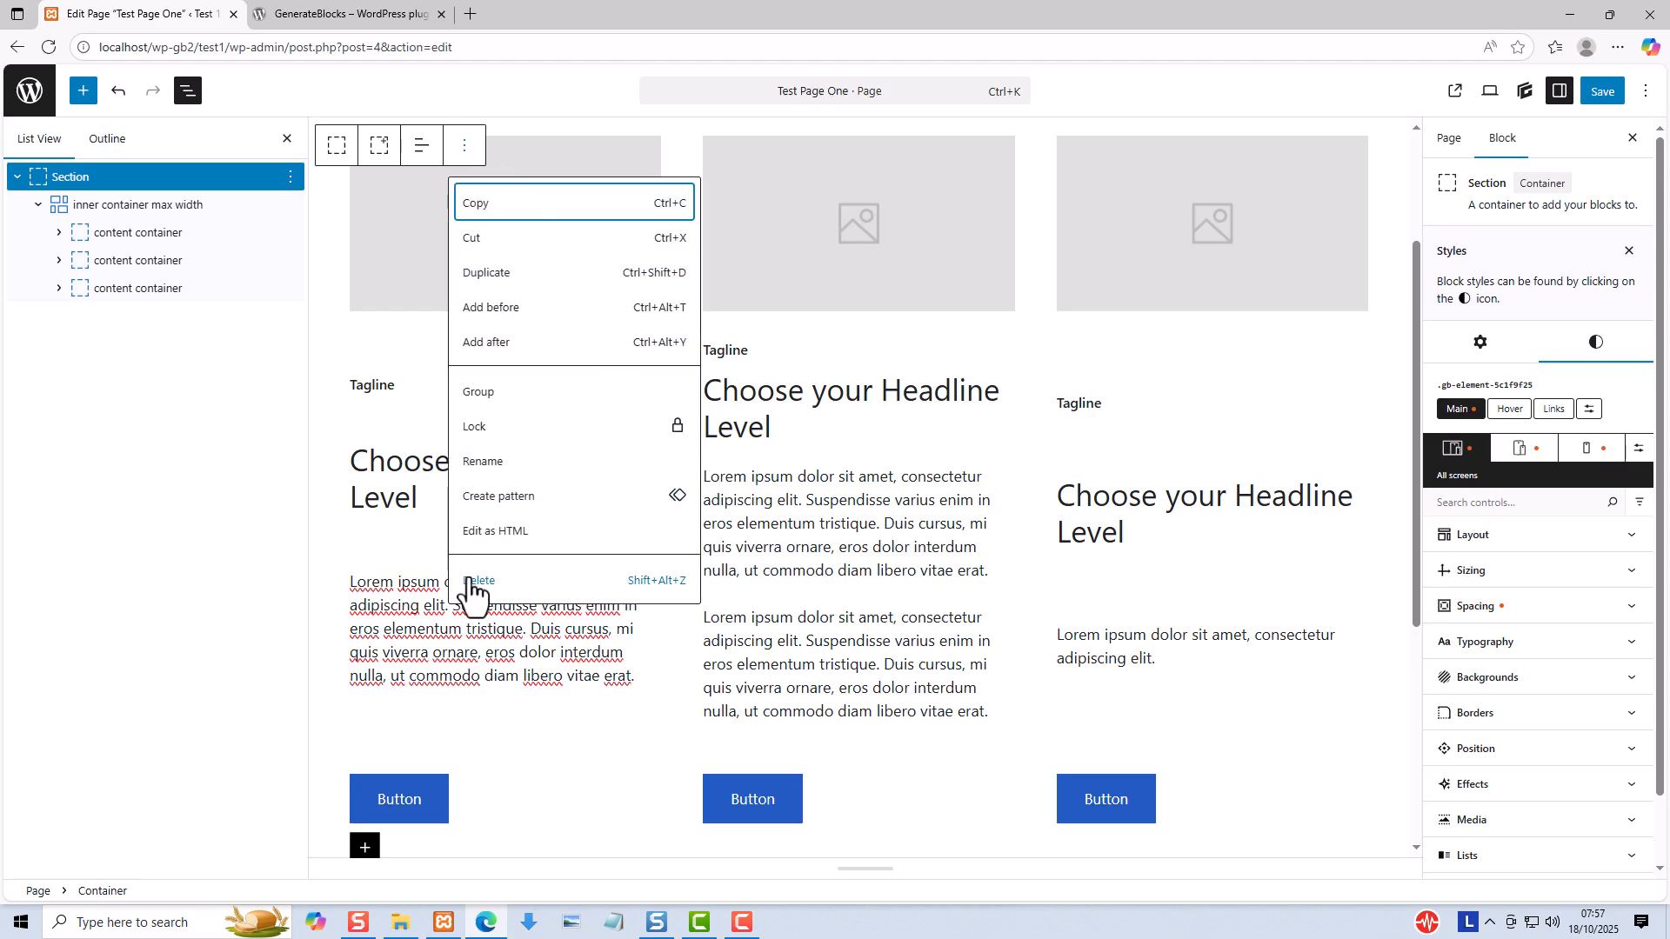
click(477, 580)
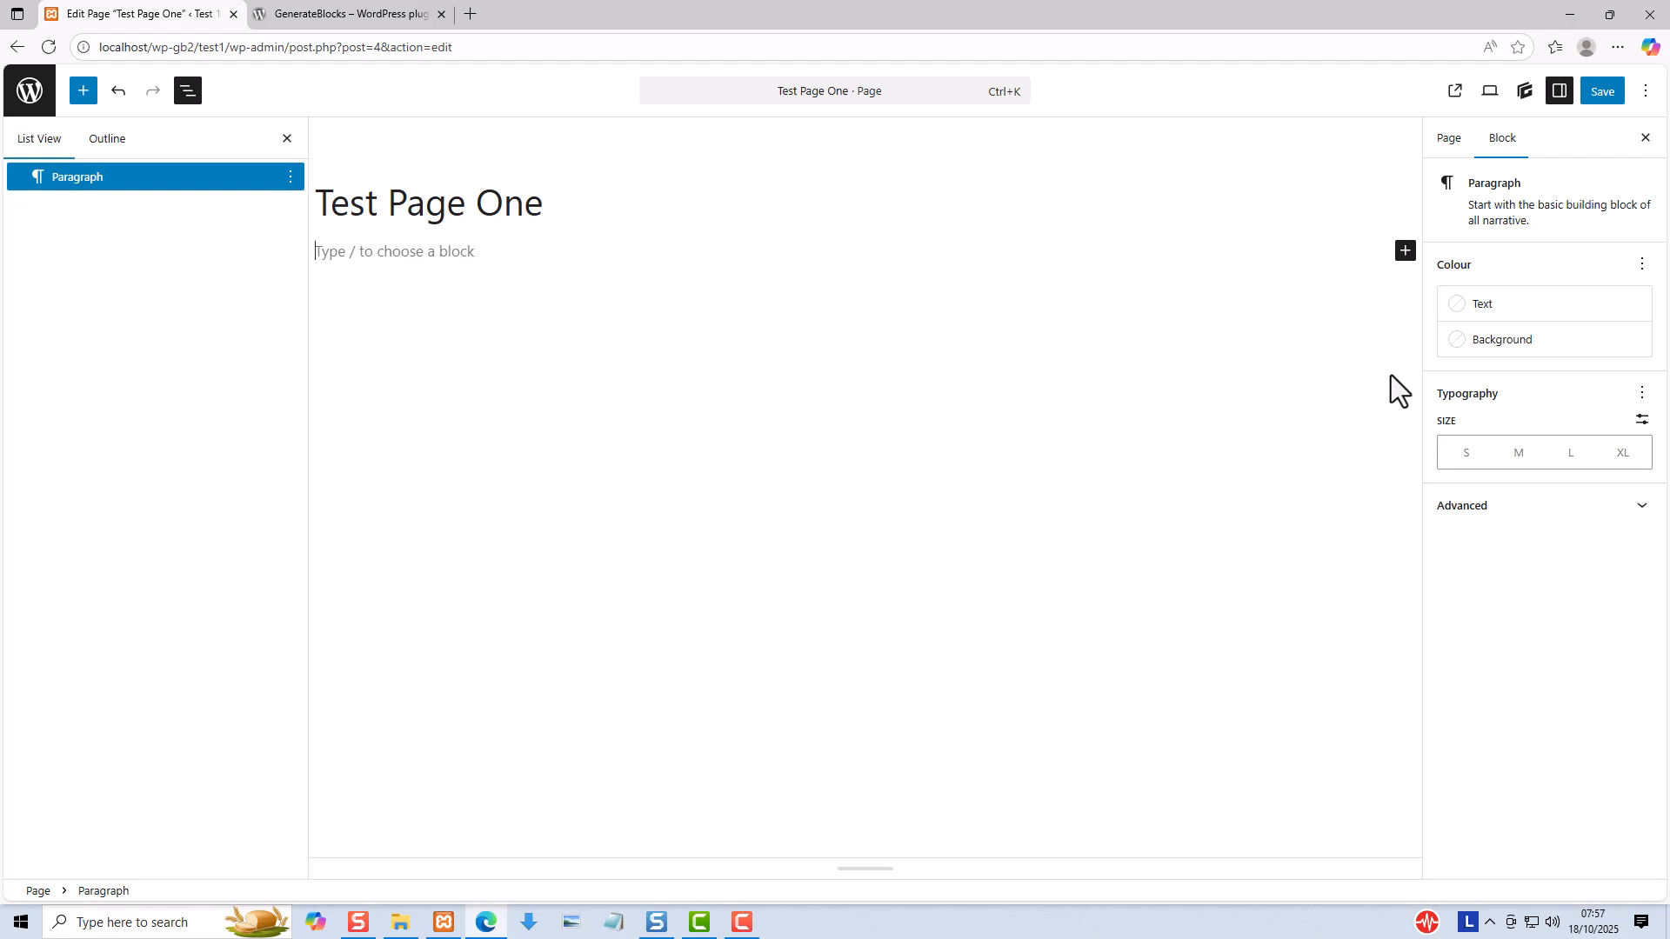
- Insert the Feature F 32 pattern from the Feature Sections category of the GenerateBlocks Pattern Library
click(1523, 91)
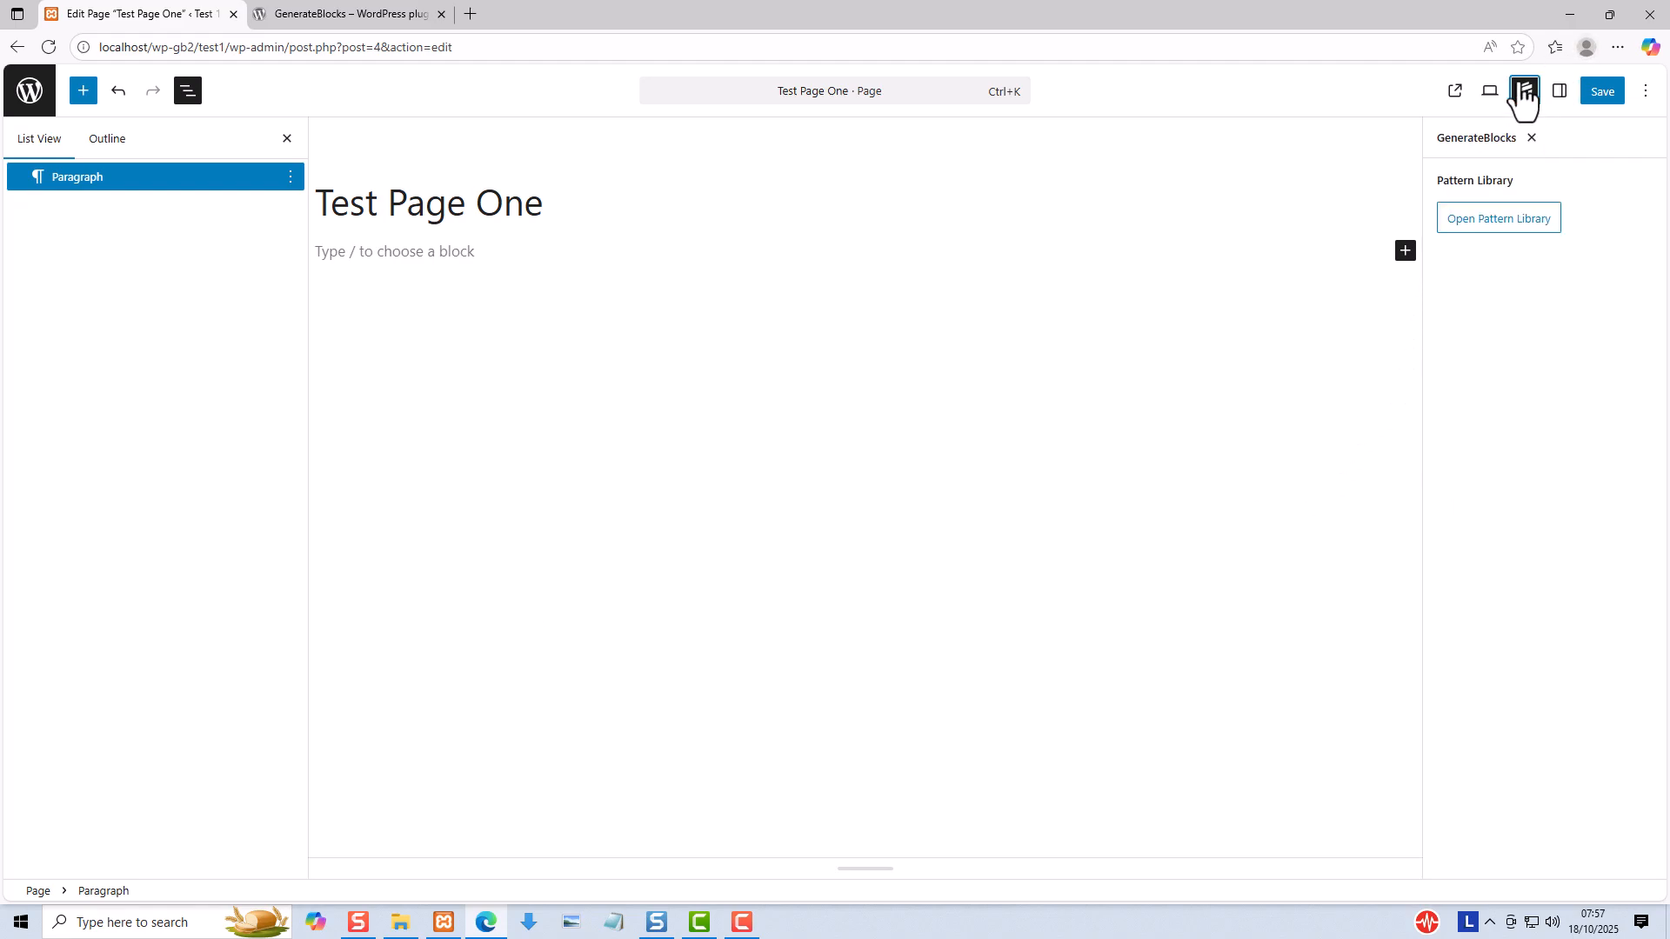
click(1500, 225)
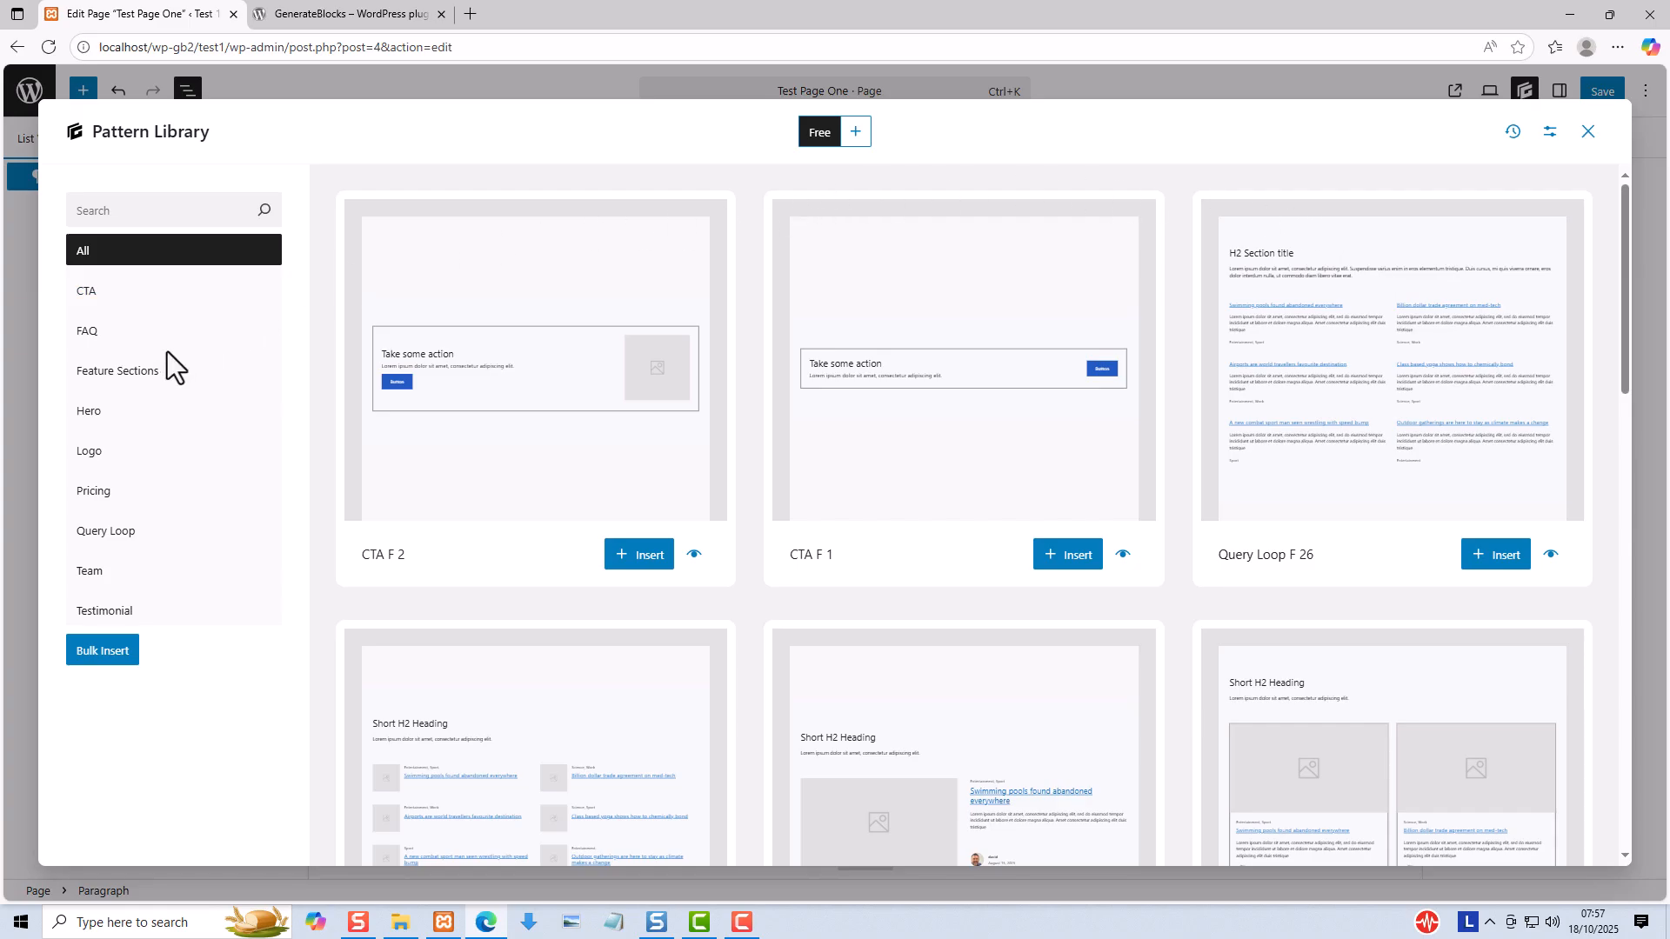
click(148, 374)
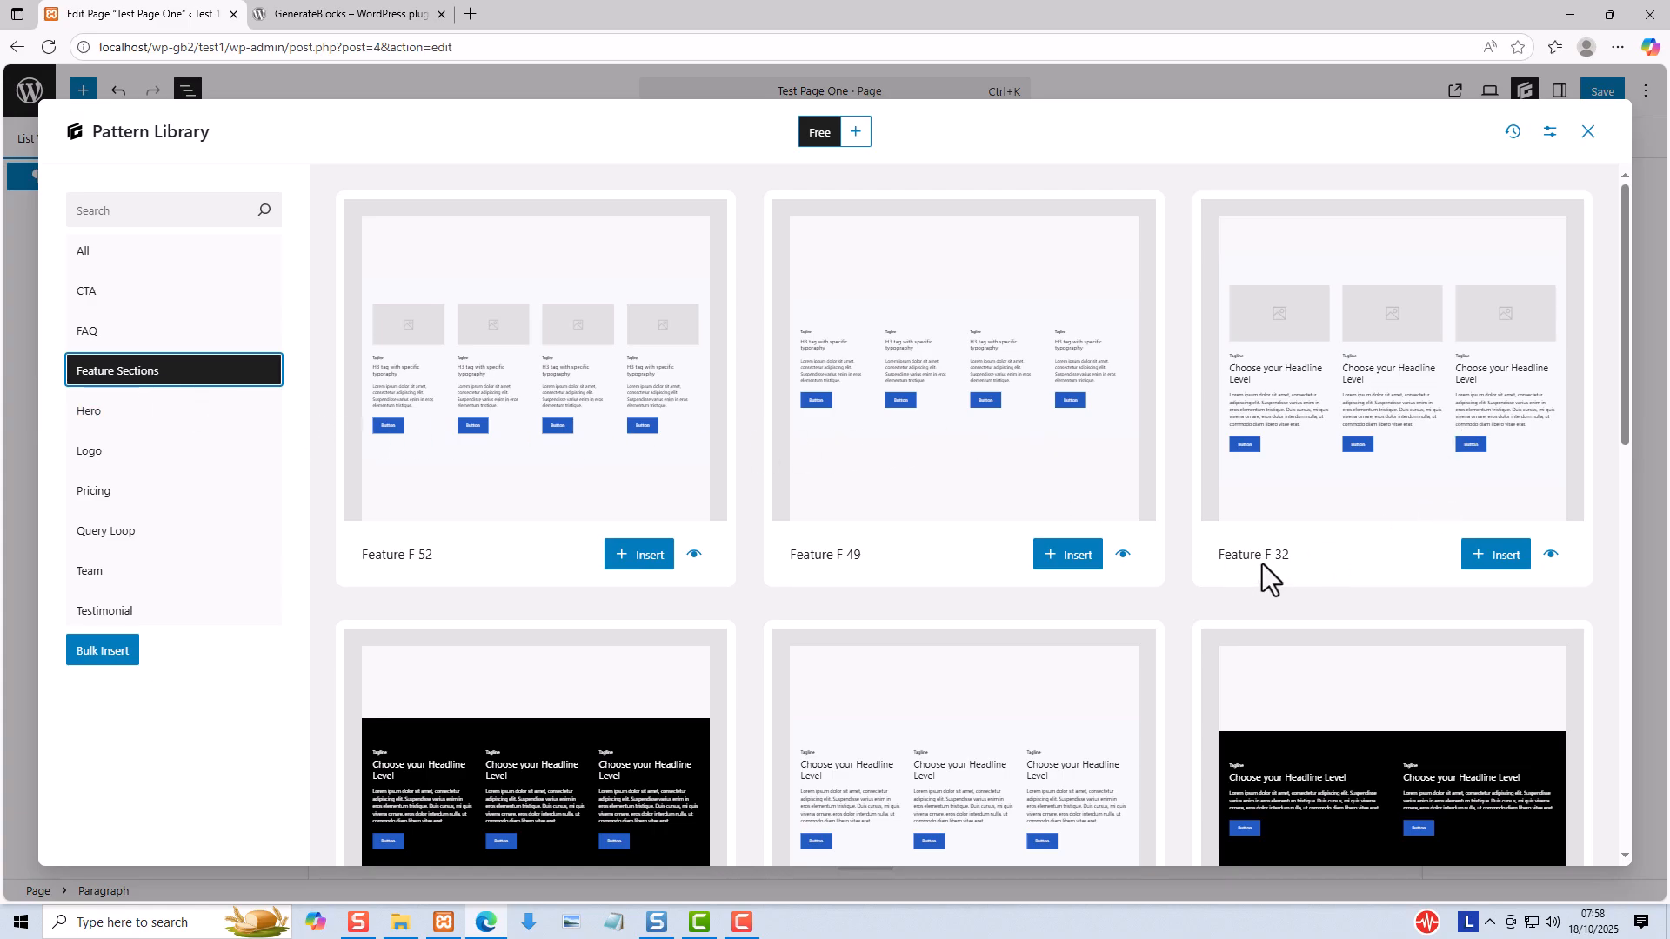
click(1484, 560)
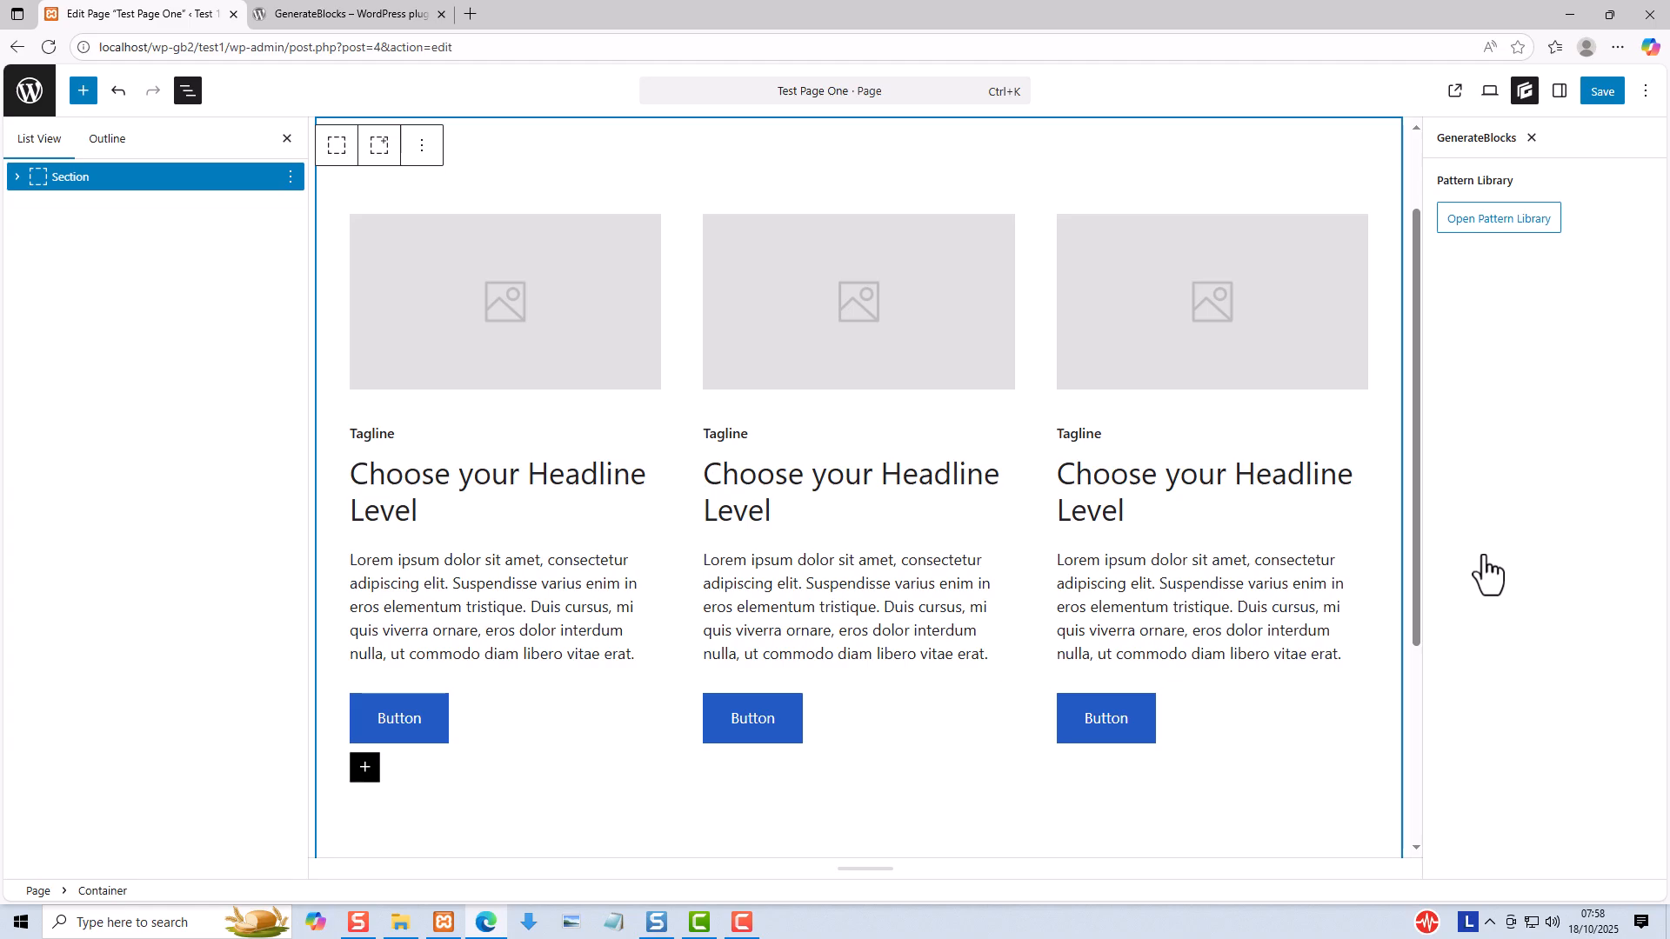
- Duplicate the Lorem ipsum text block in the middle column
click(1378, 27)
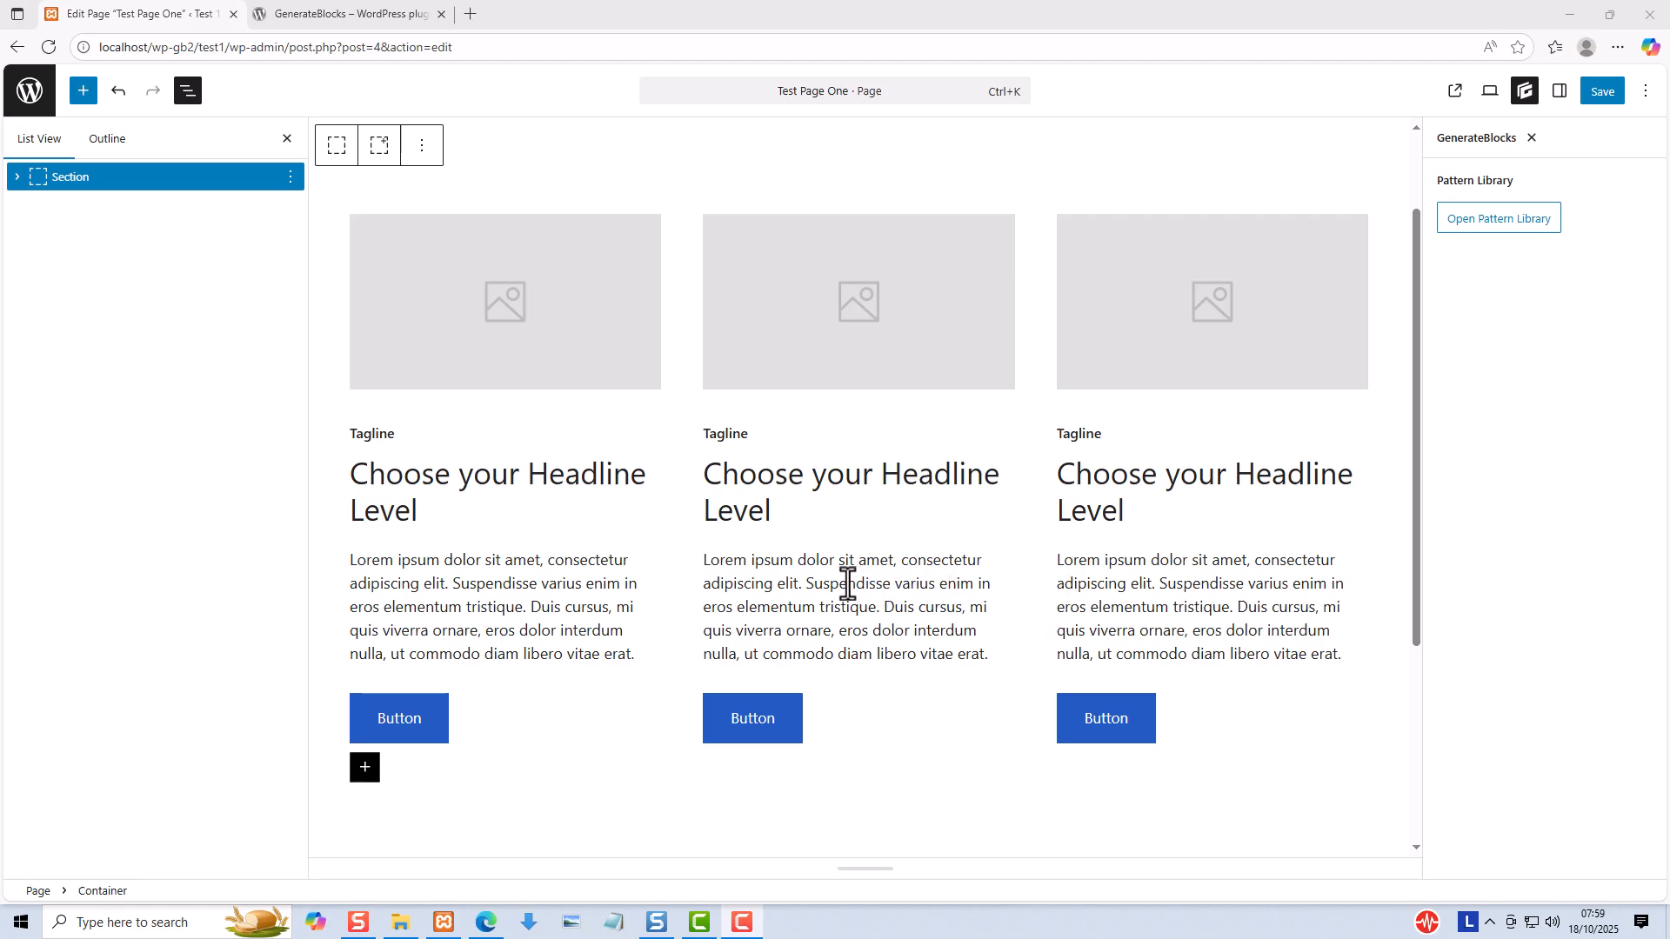
click(848, 584)
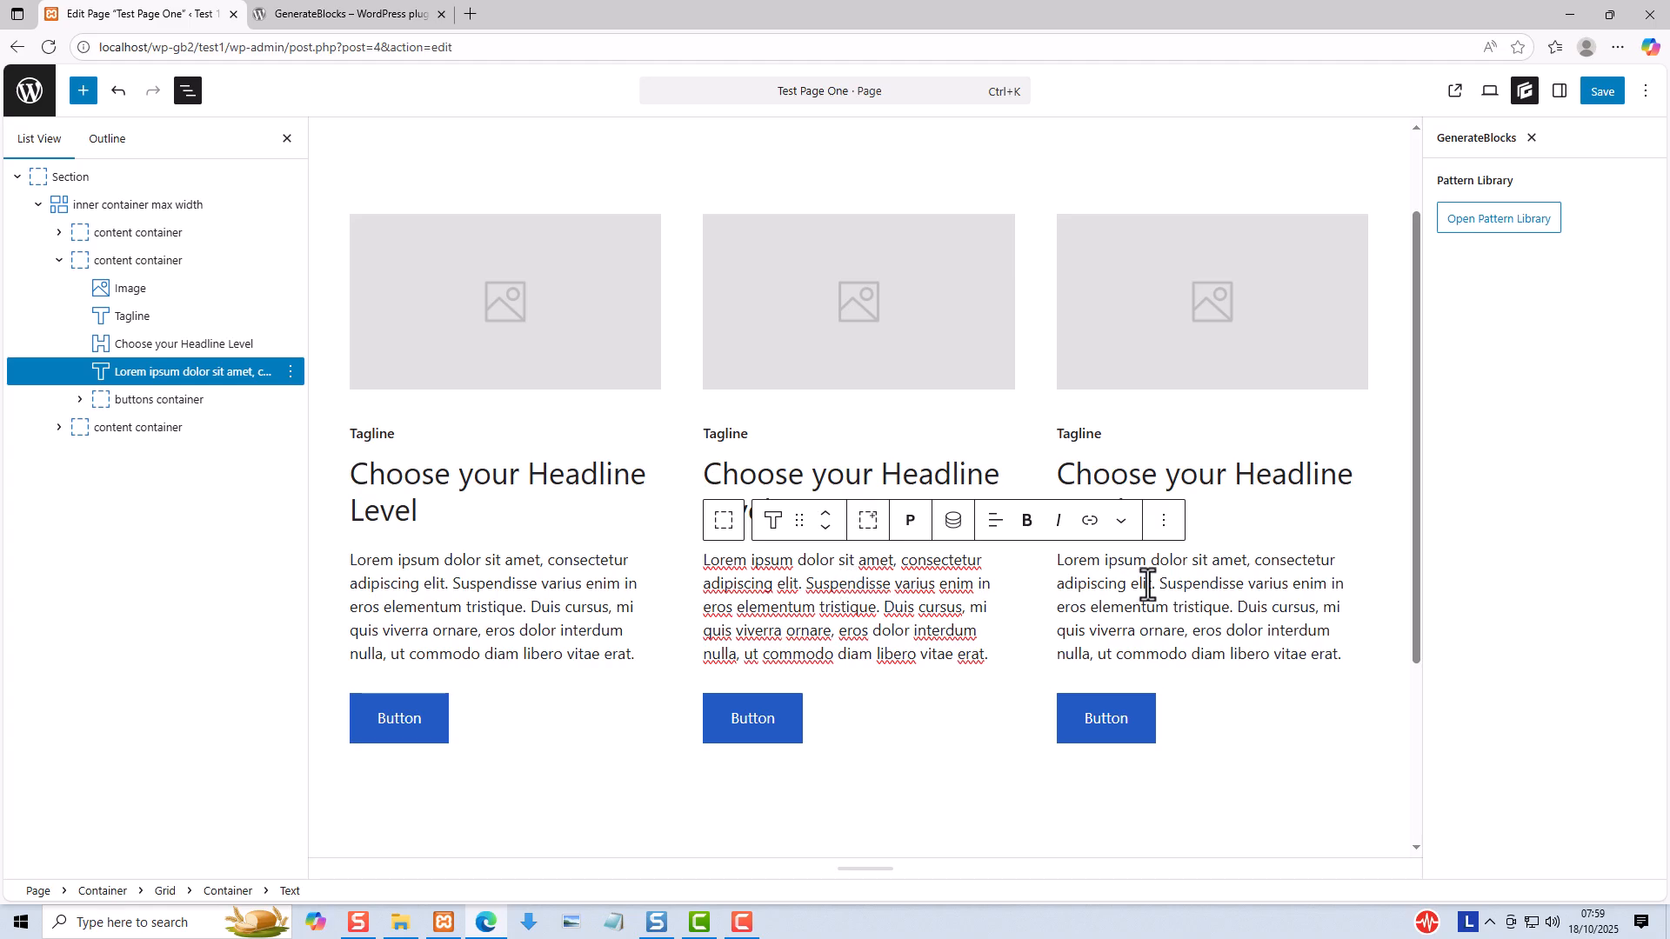
click(1161, 522)
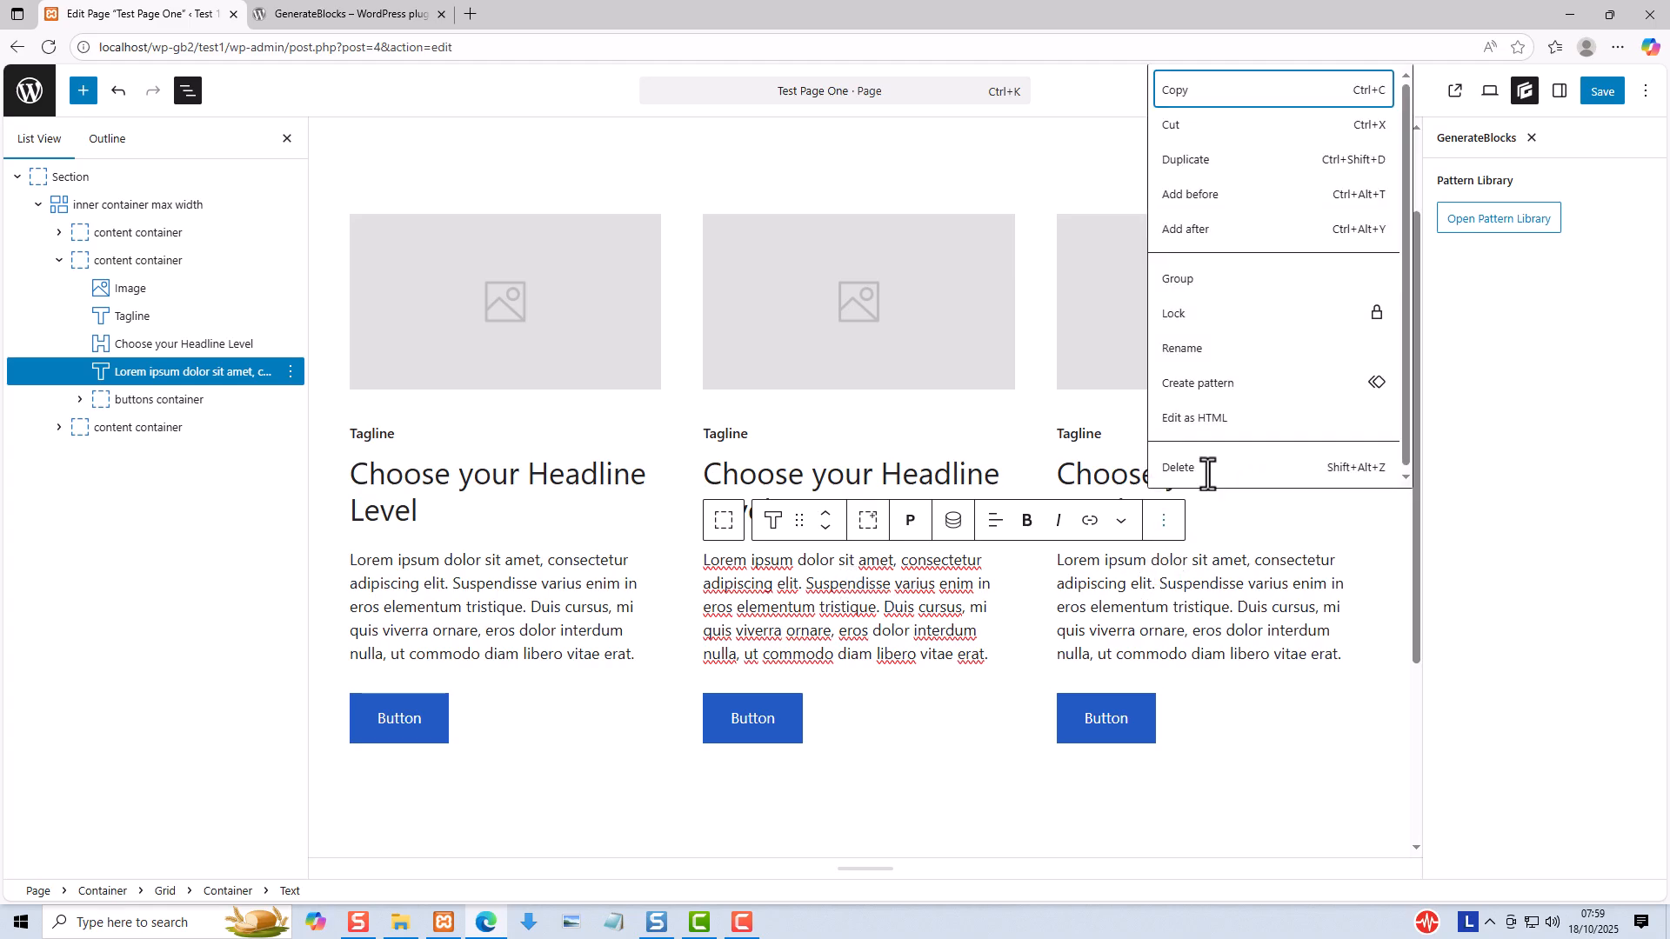
click(1208, 160)
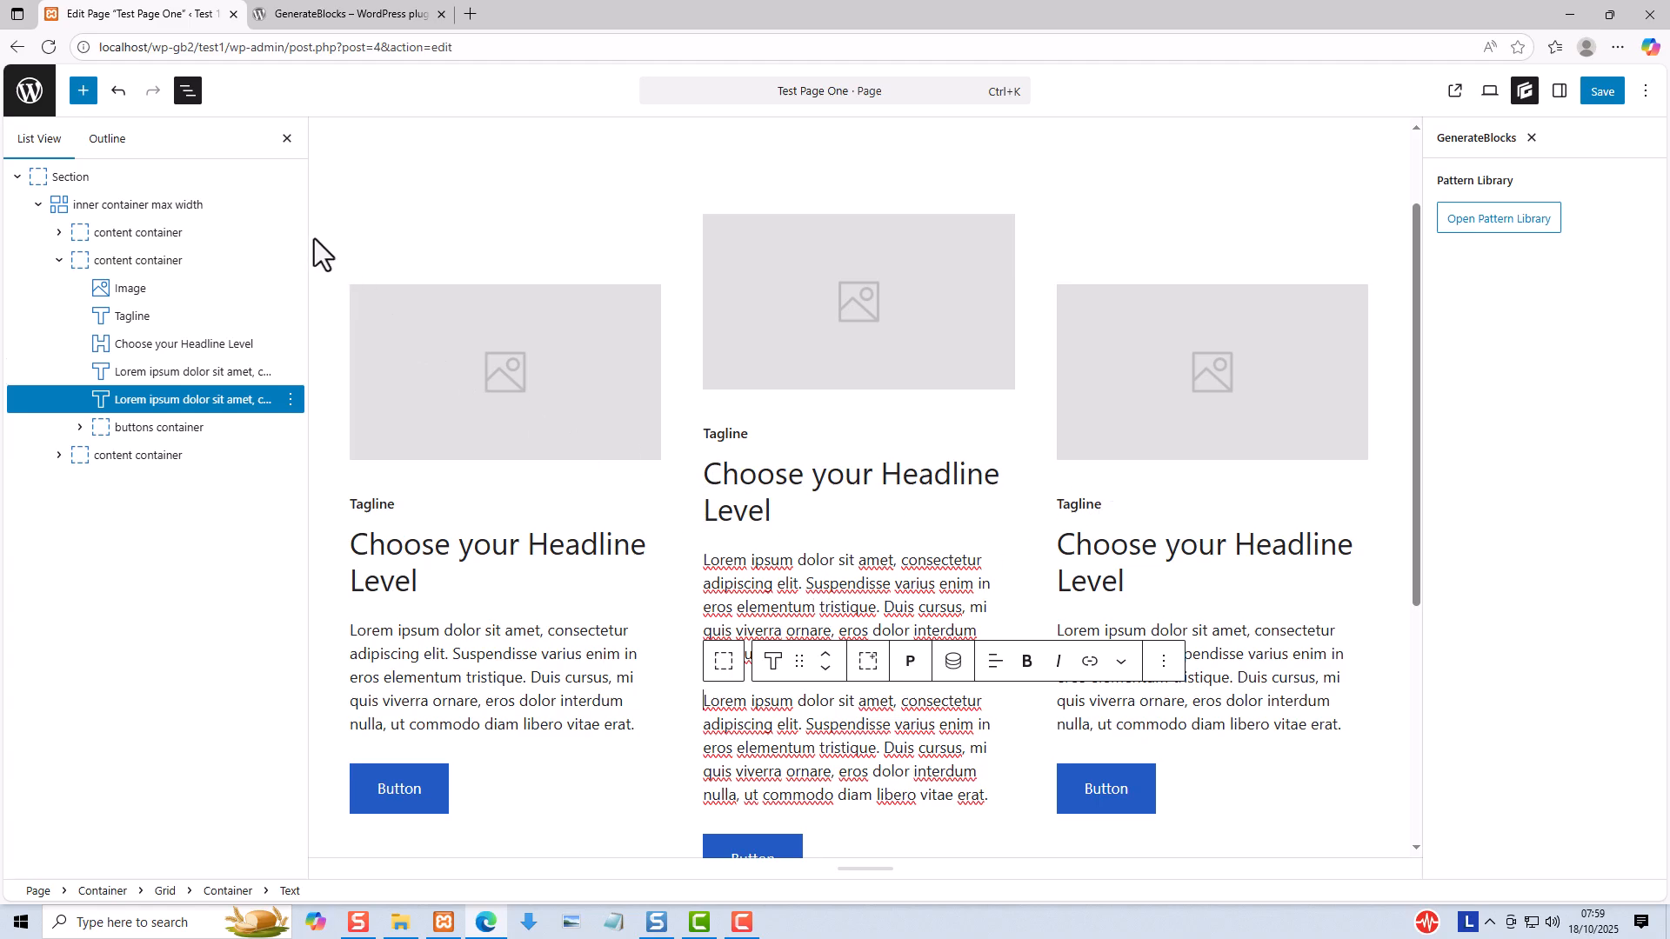
- Try End and Start for Align Items on the inner container grid and set it back to Center
click(54, 205)
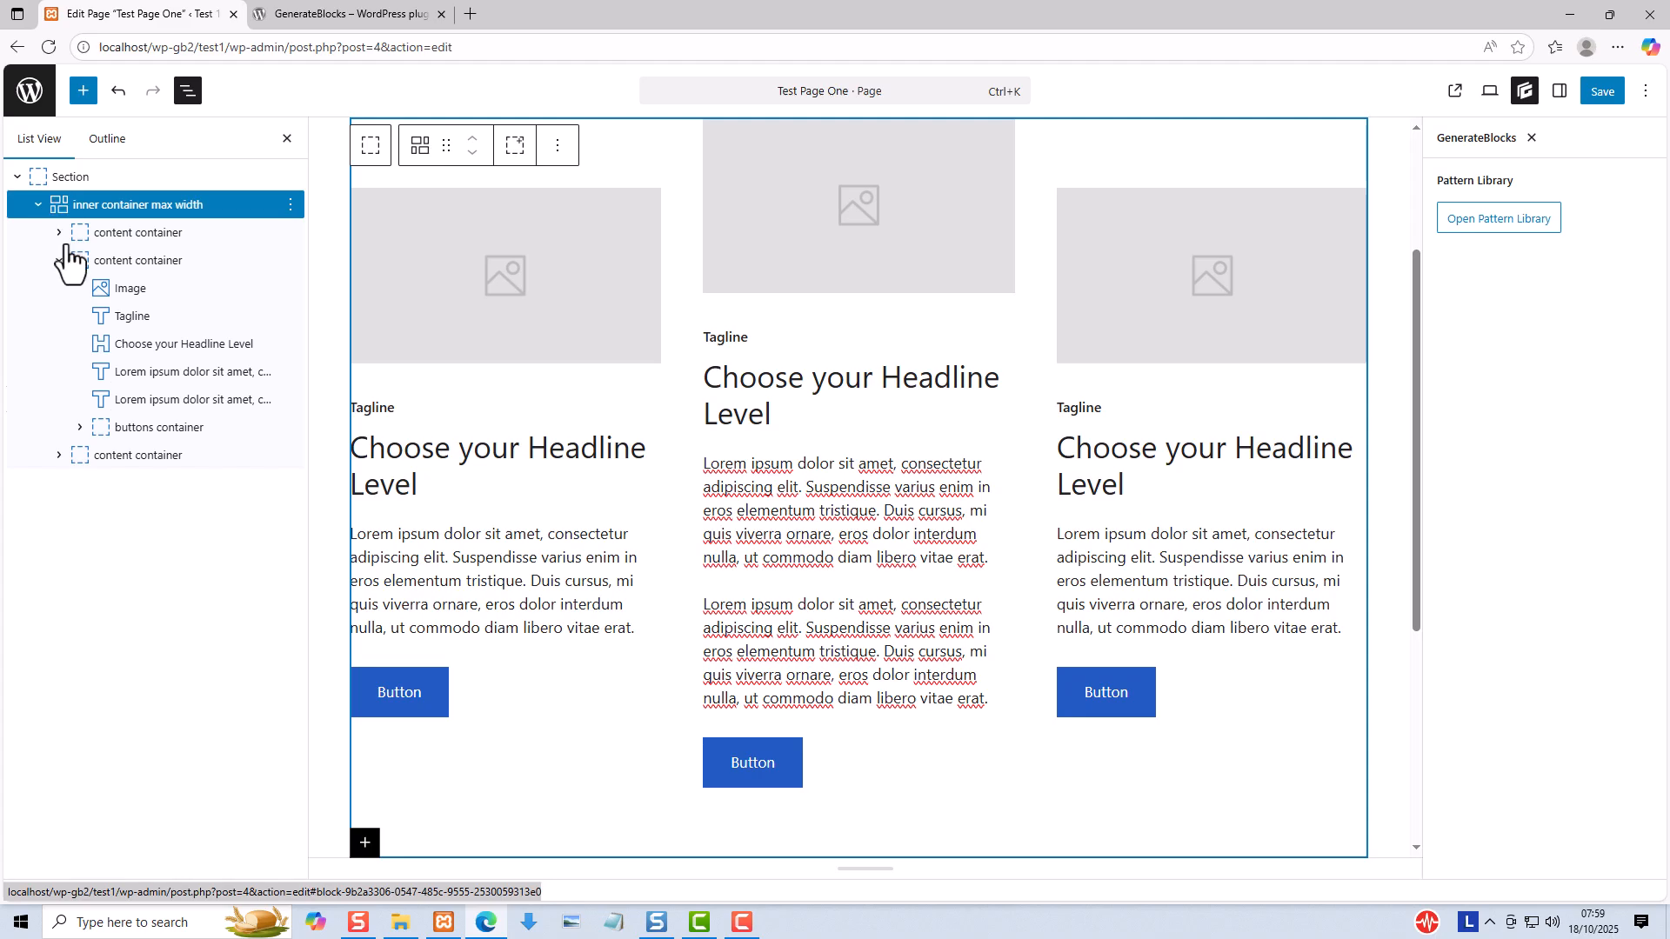
click(55, 260)
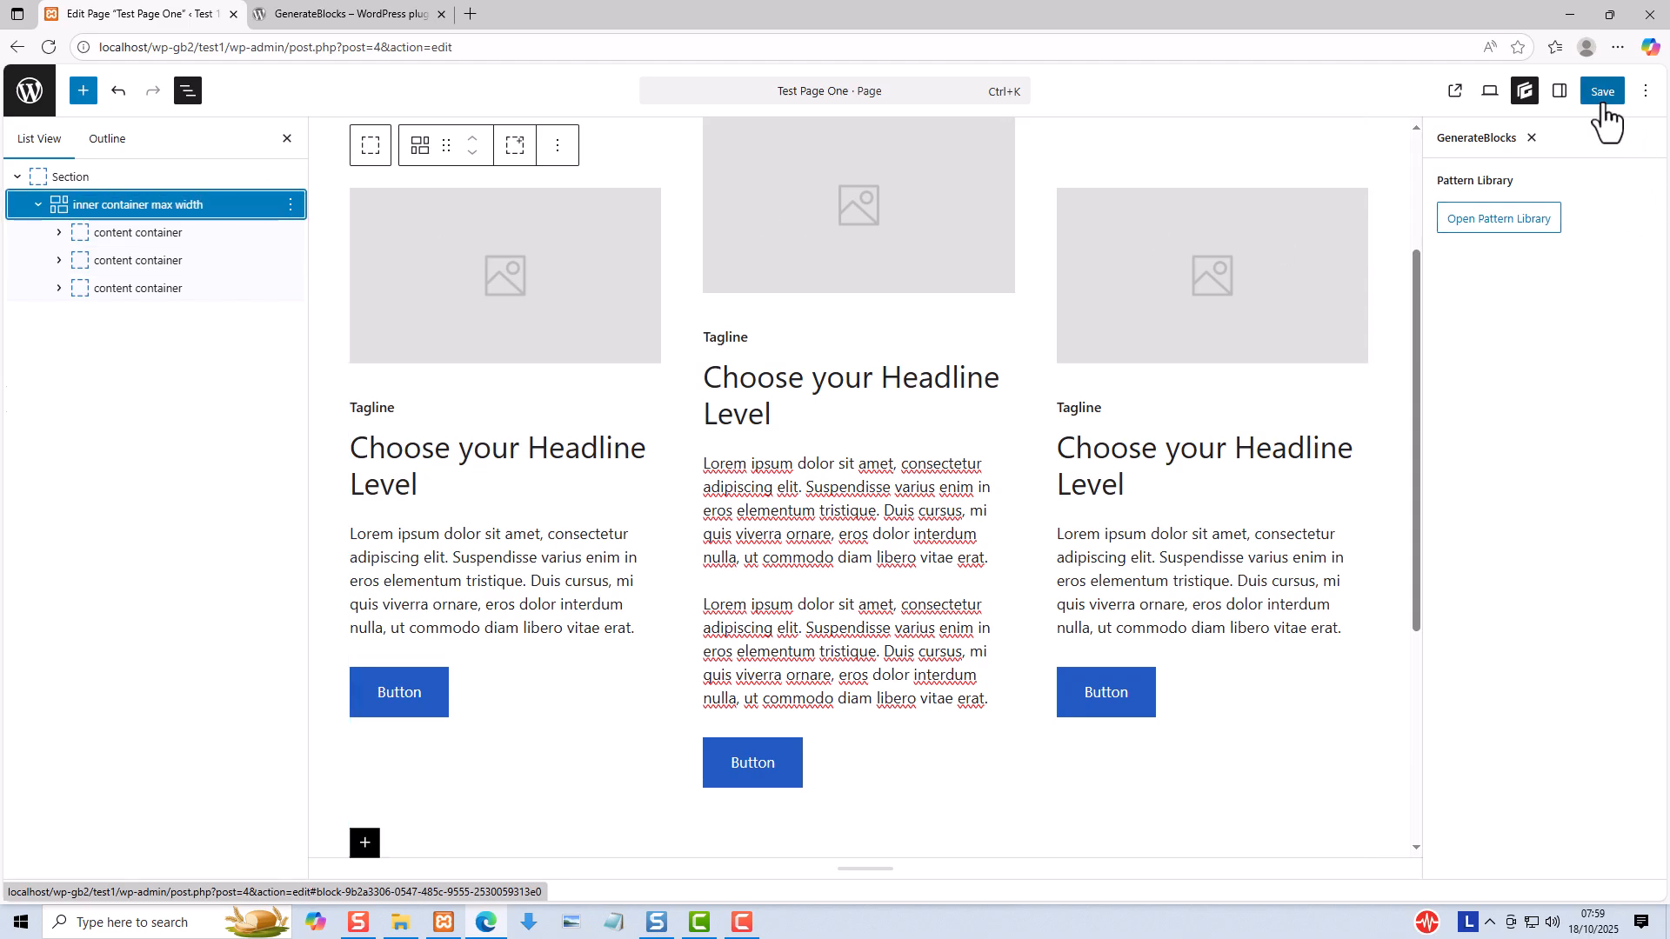
click(1561, 92)
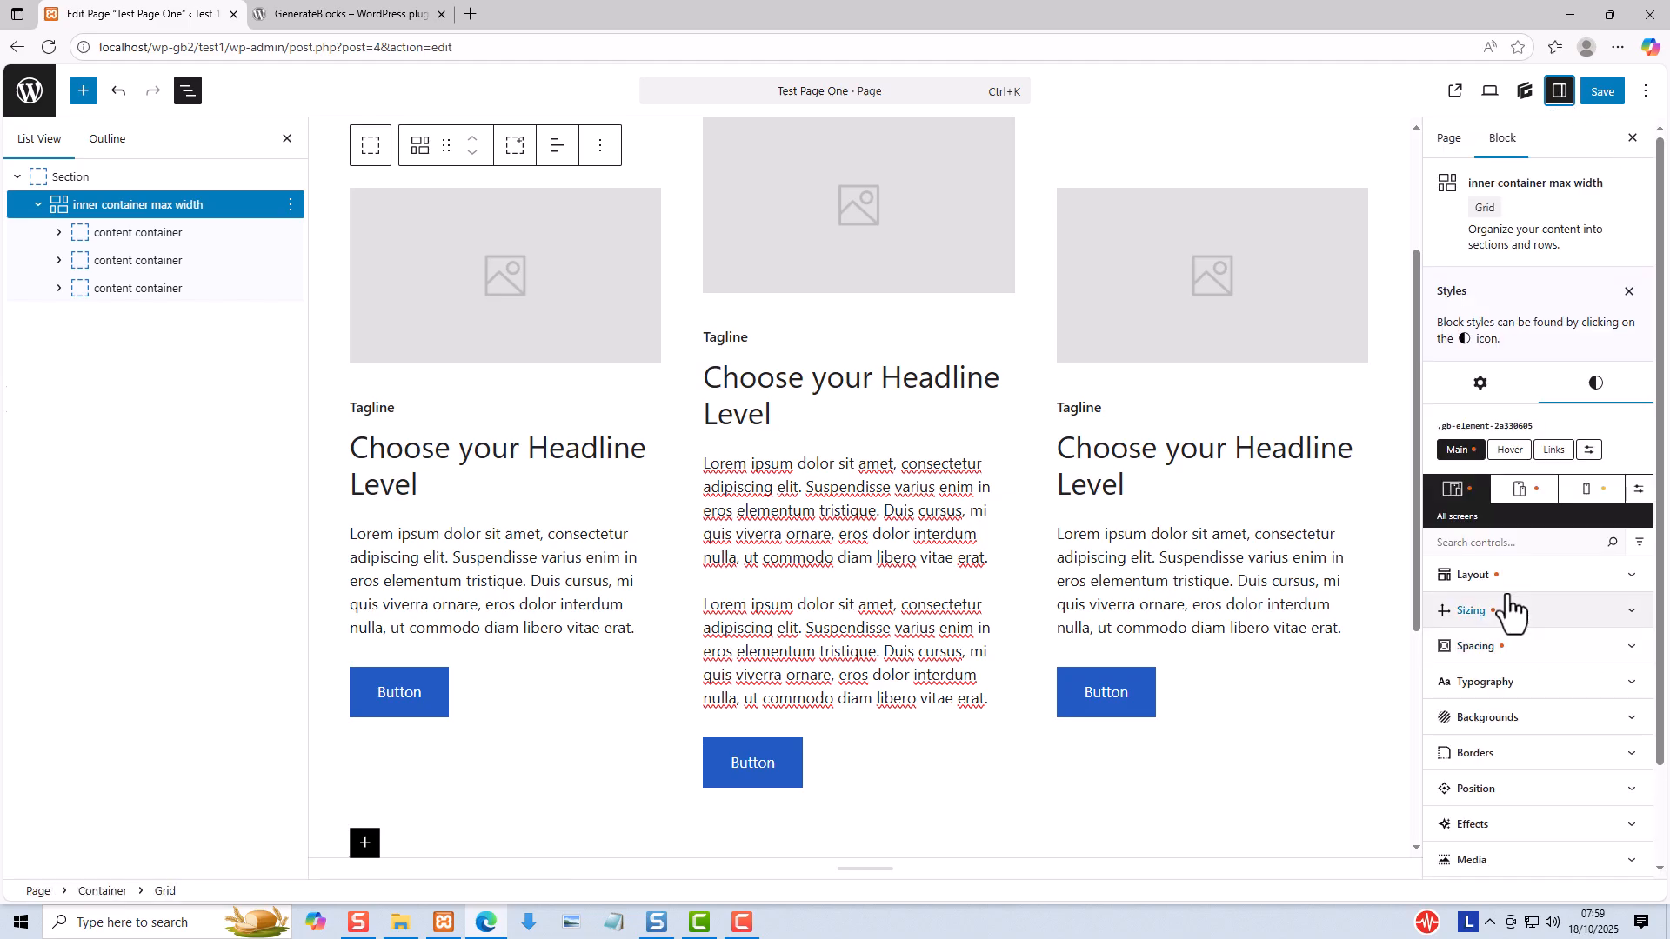
click(1505, 578)
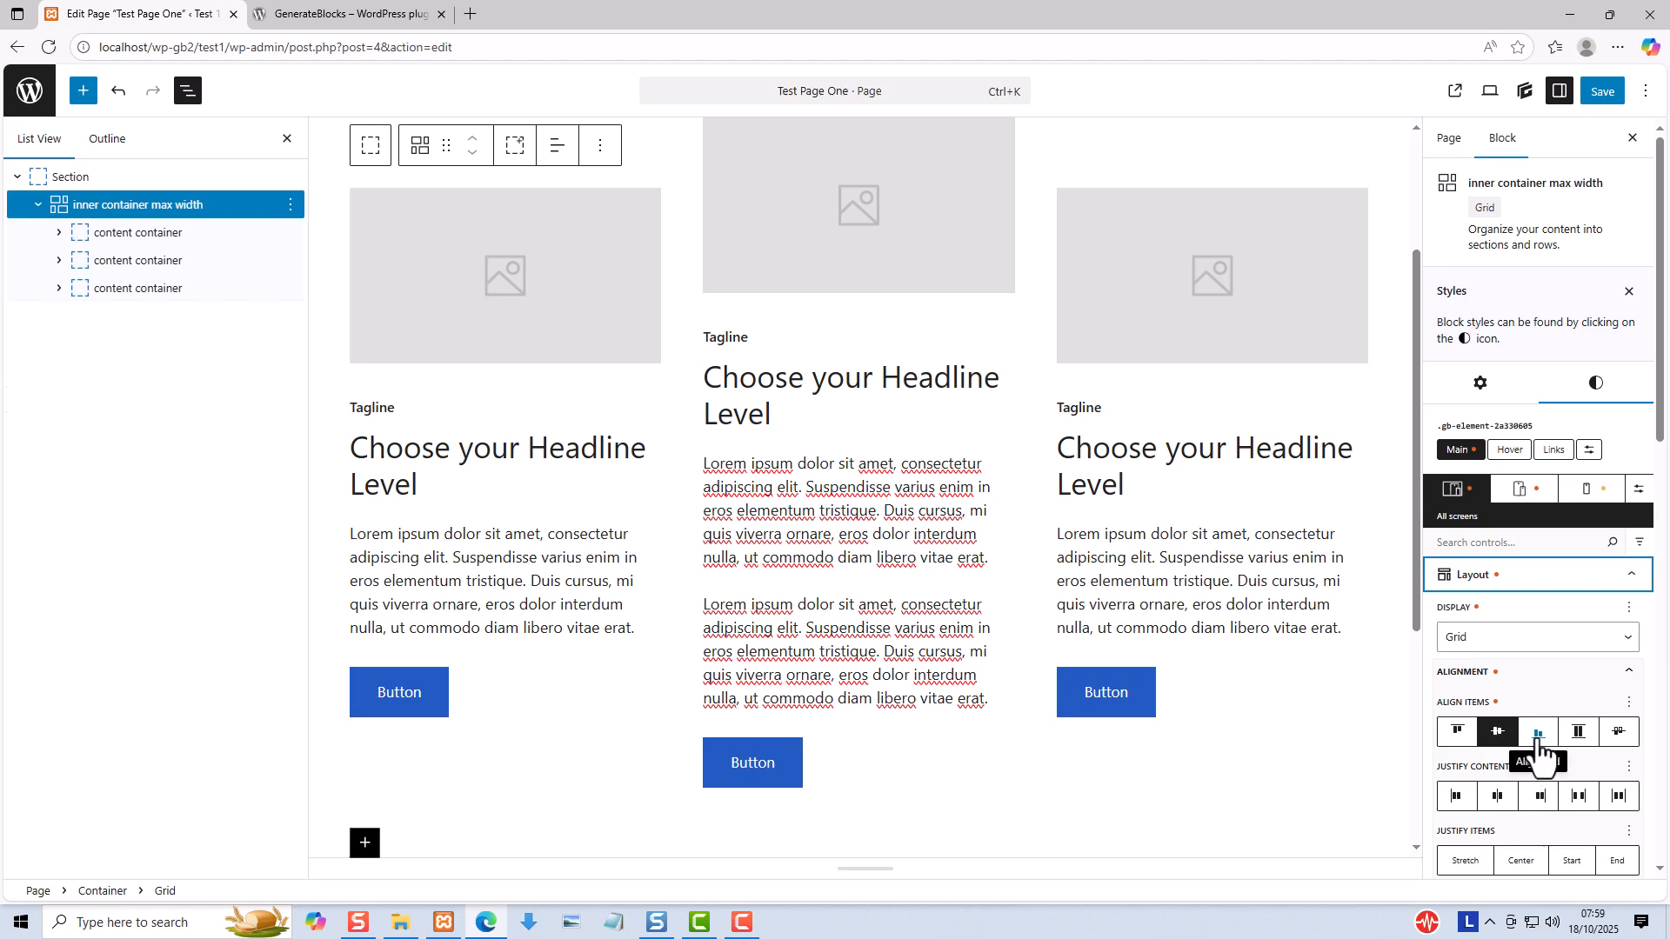
click(1537, 739)
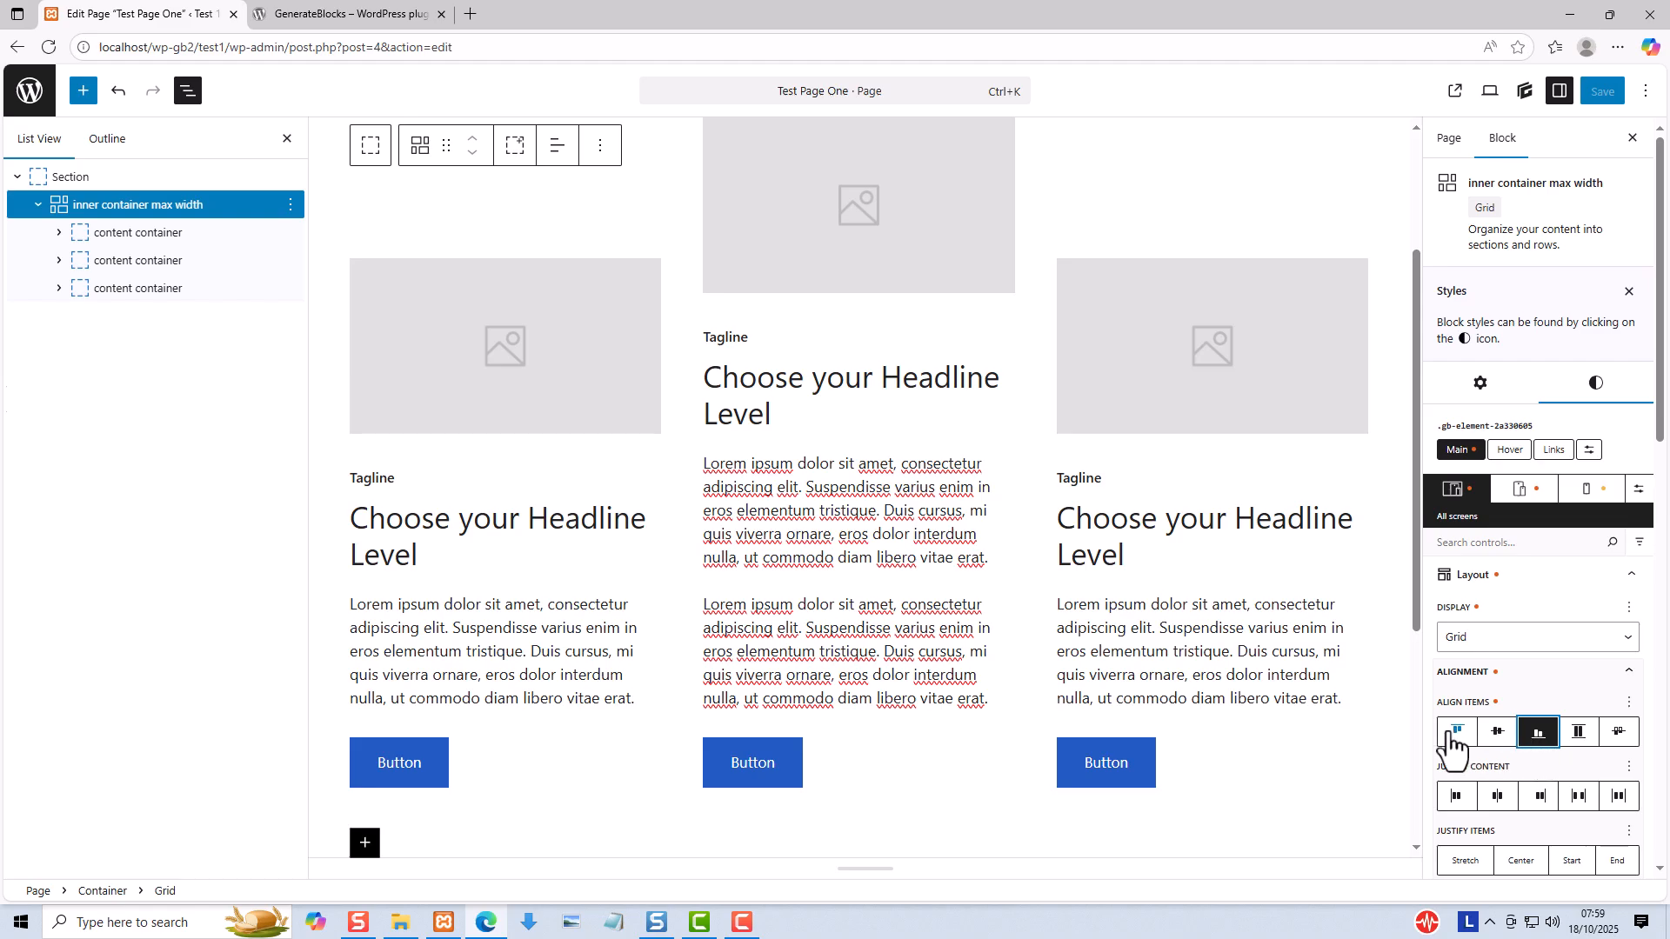
click(1451, 740)
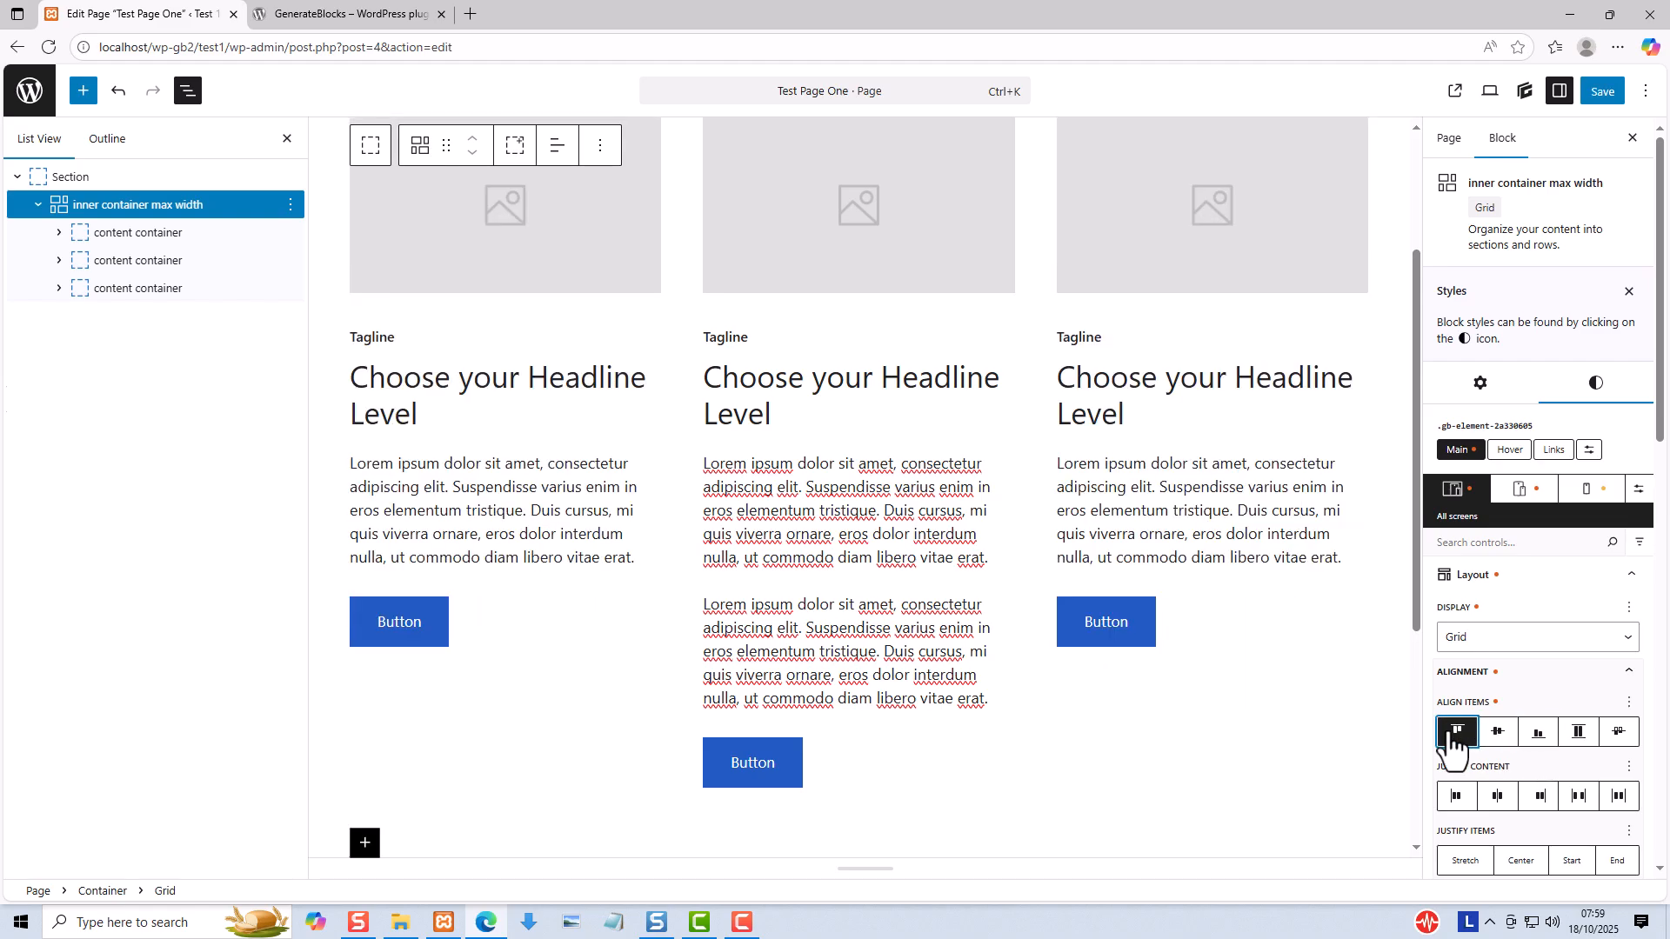
click(1494, 738)
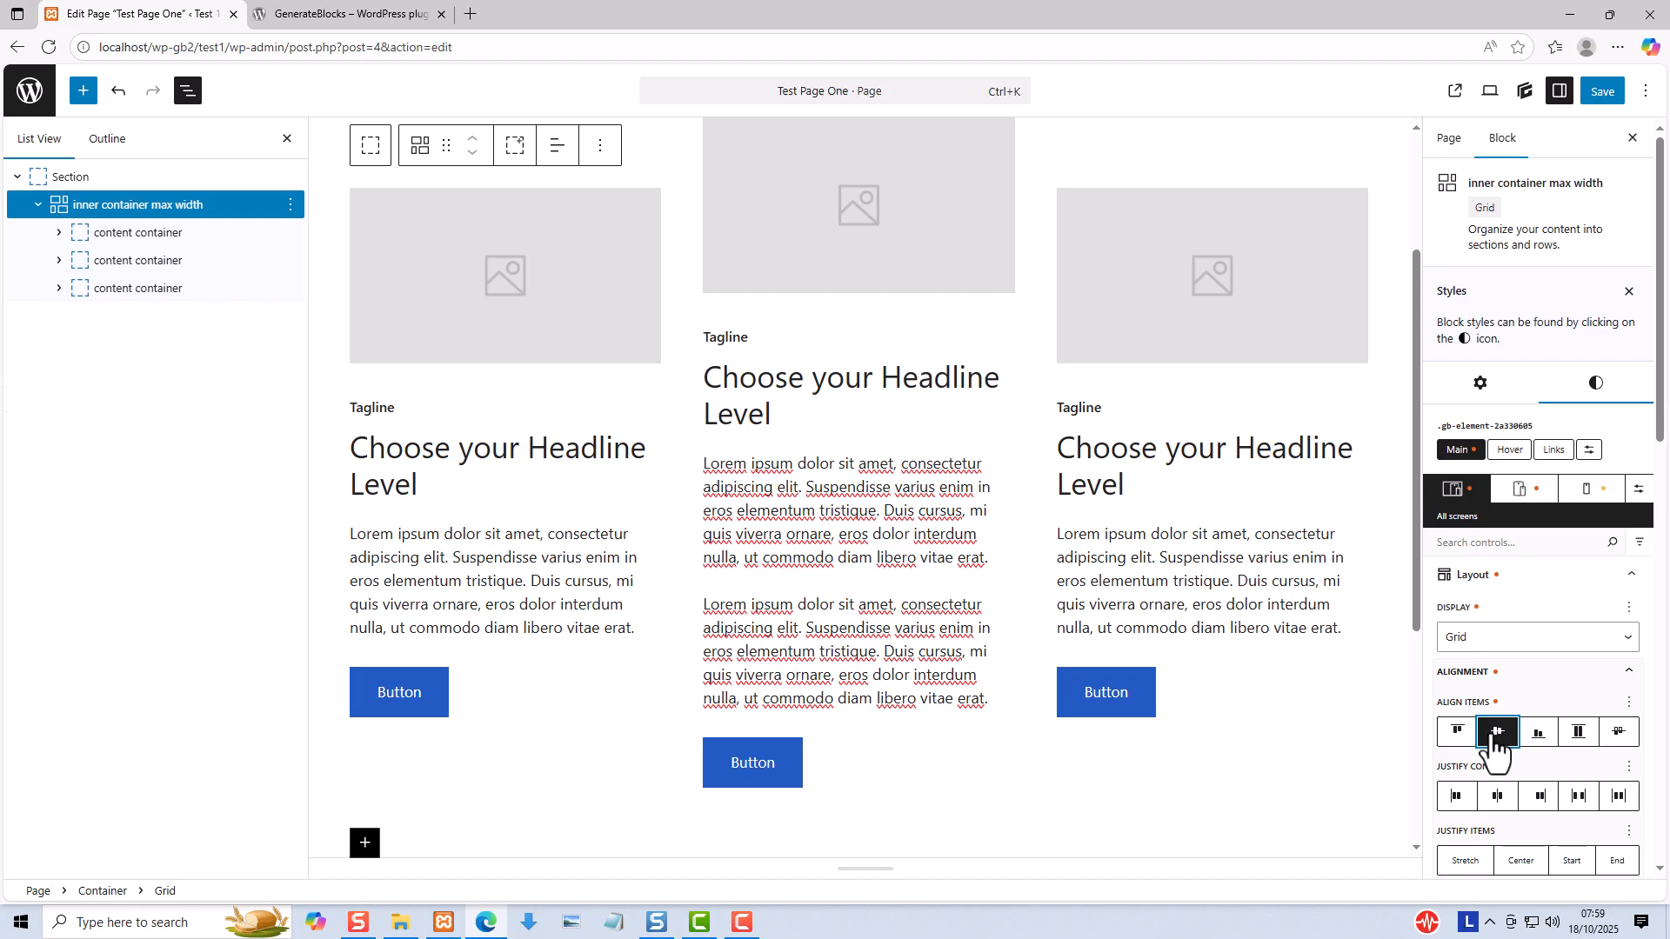
- Select all three content containers together and set their Display to Flex
click(106, 233)
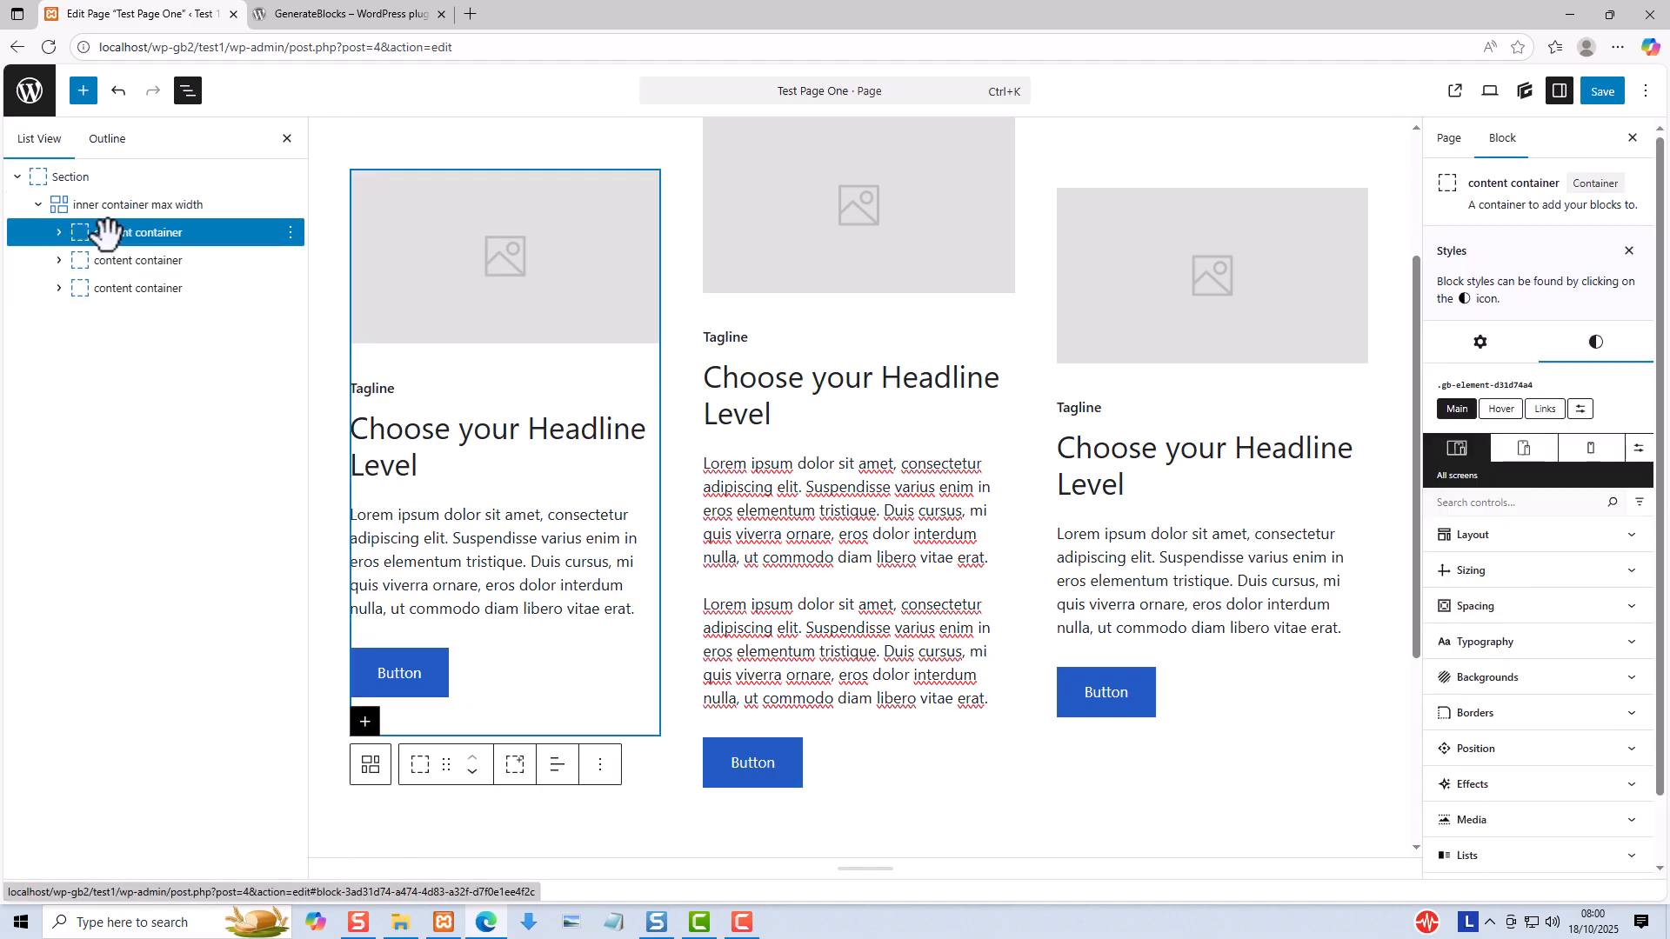
shift+click(106, 288)
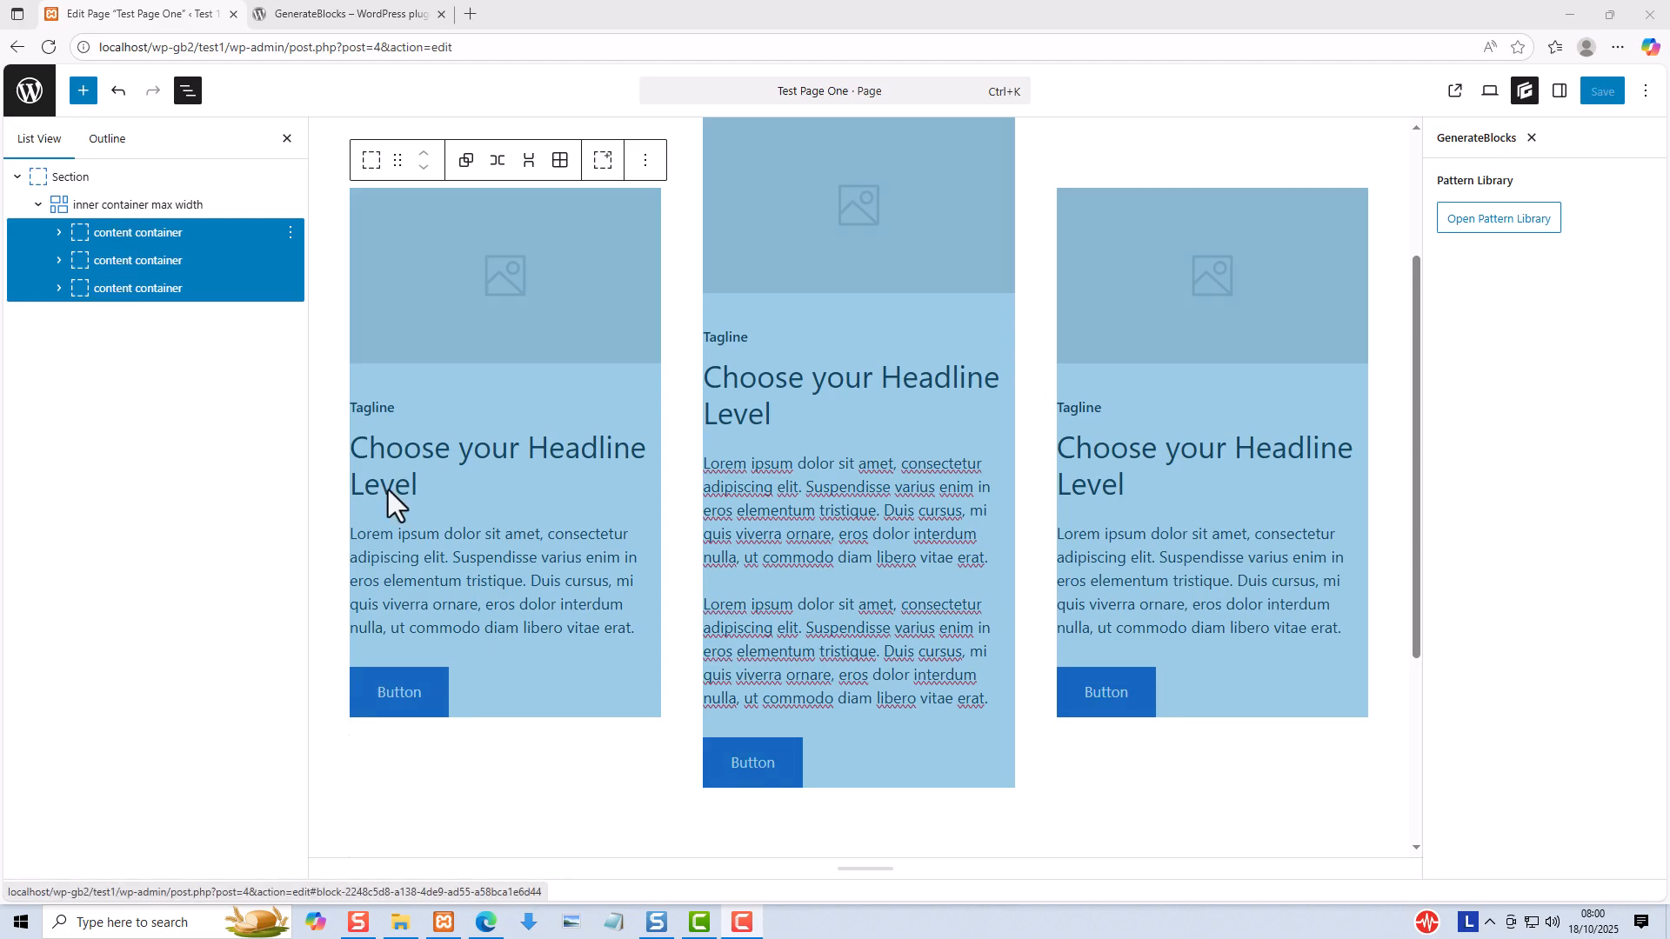
click(1558, 92)
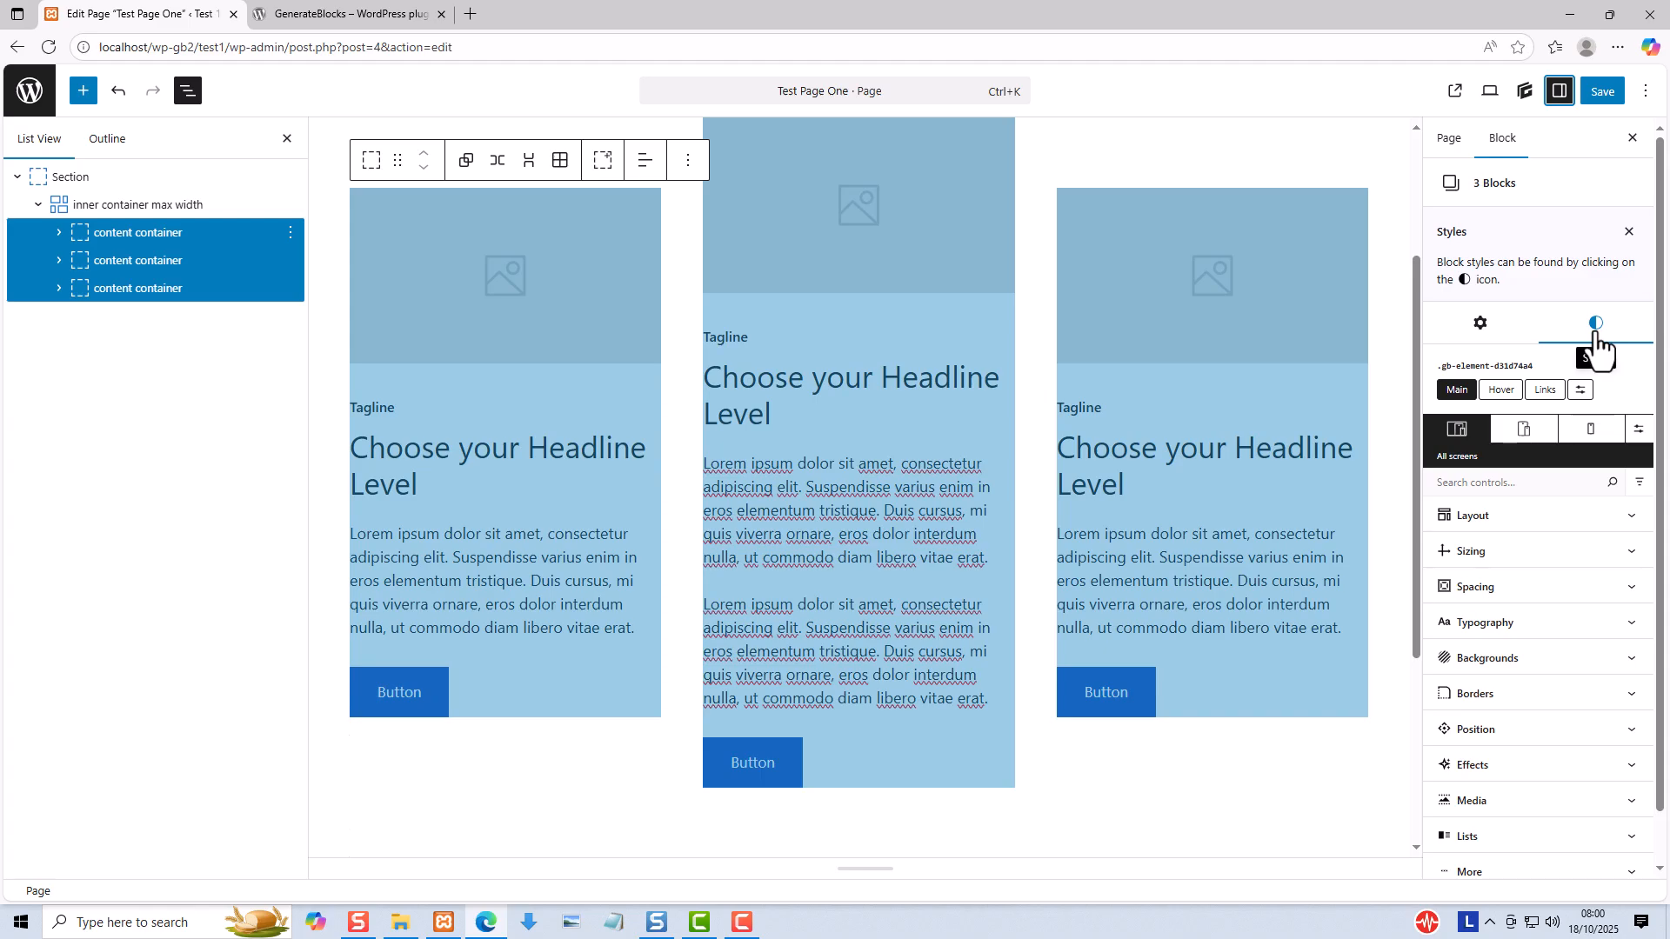
click(1472, 517)
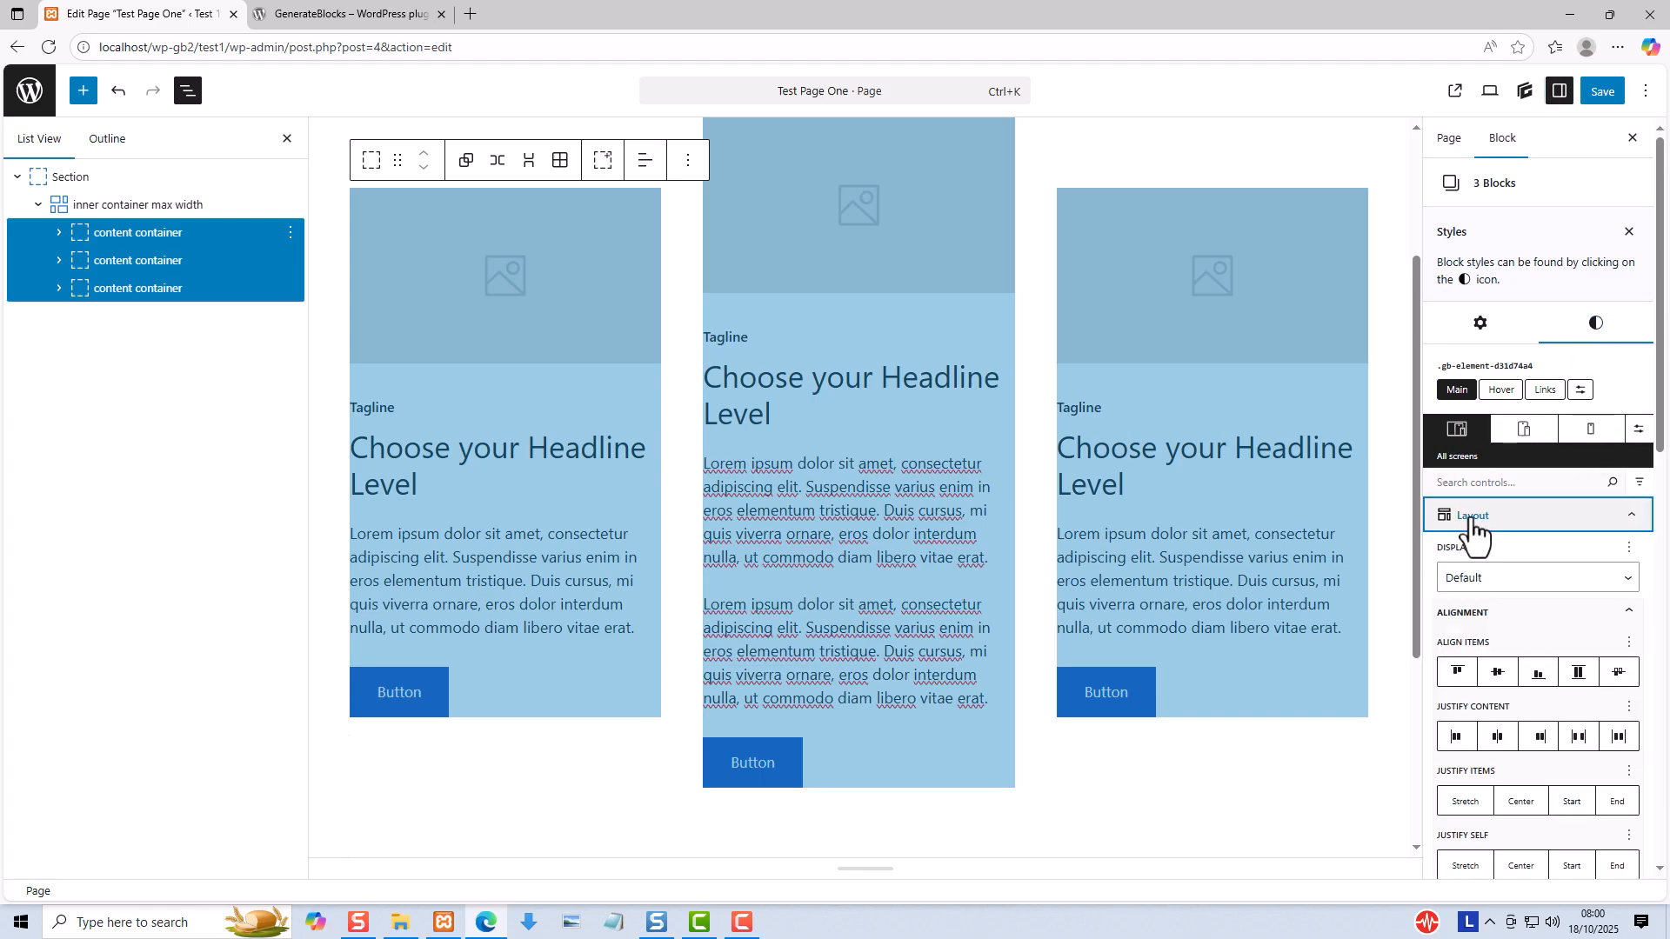
click(1500, 581)
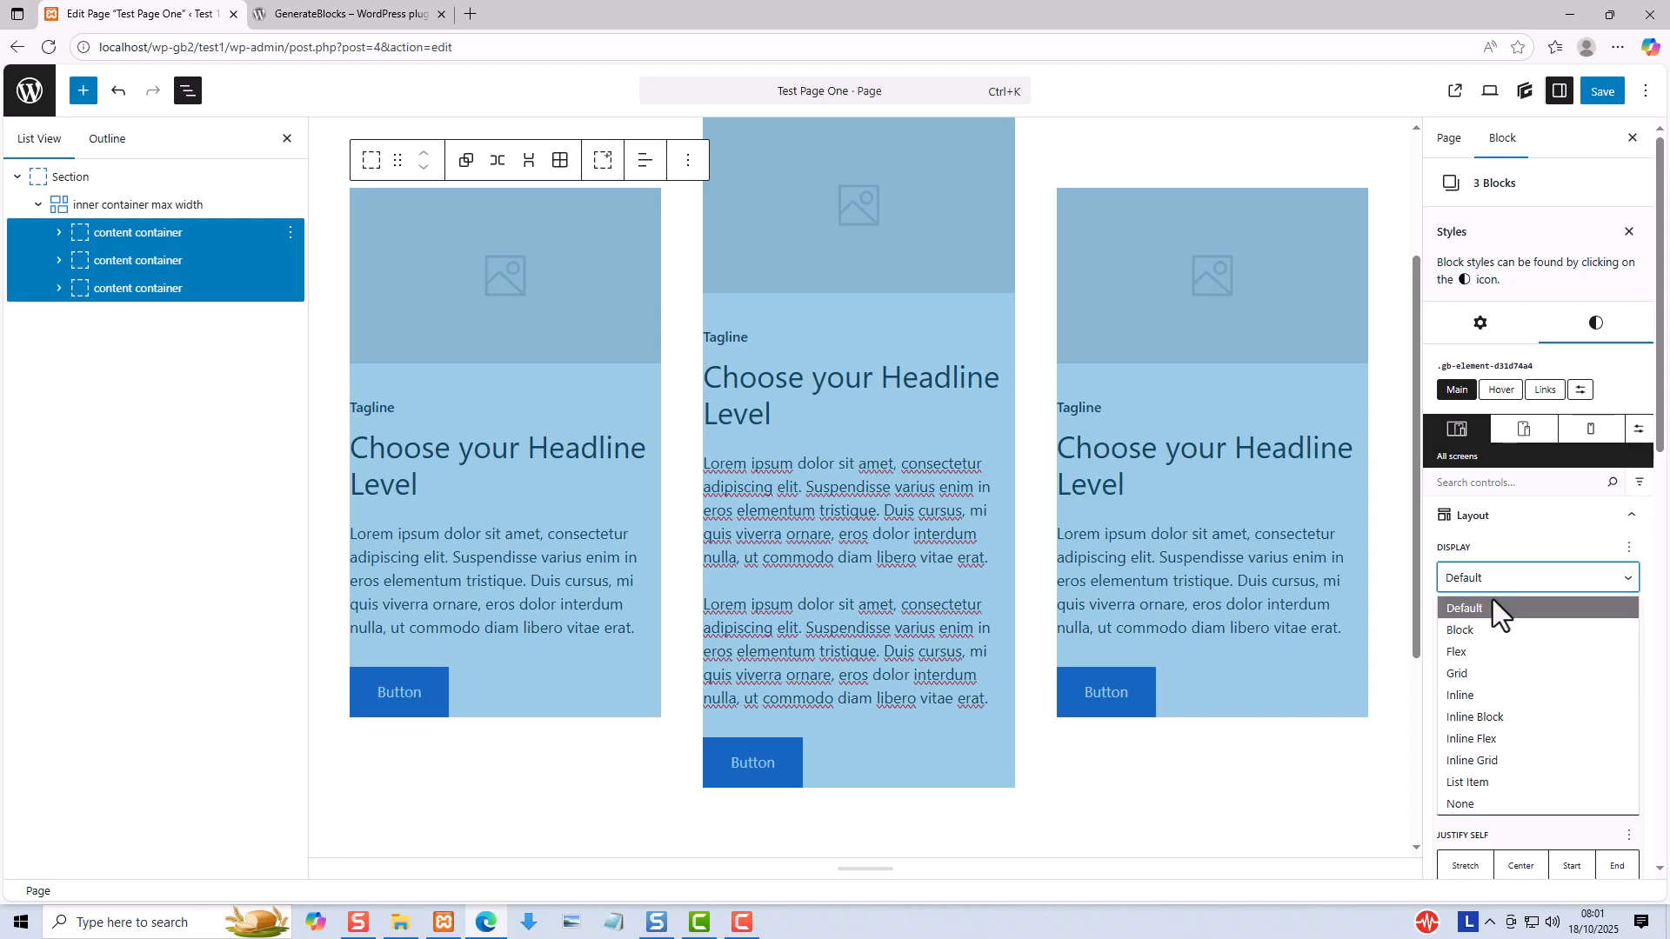
click(1484, 654)
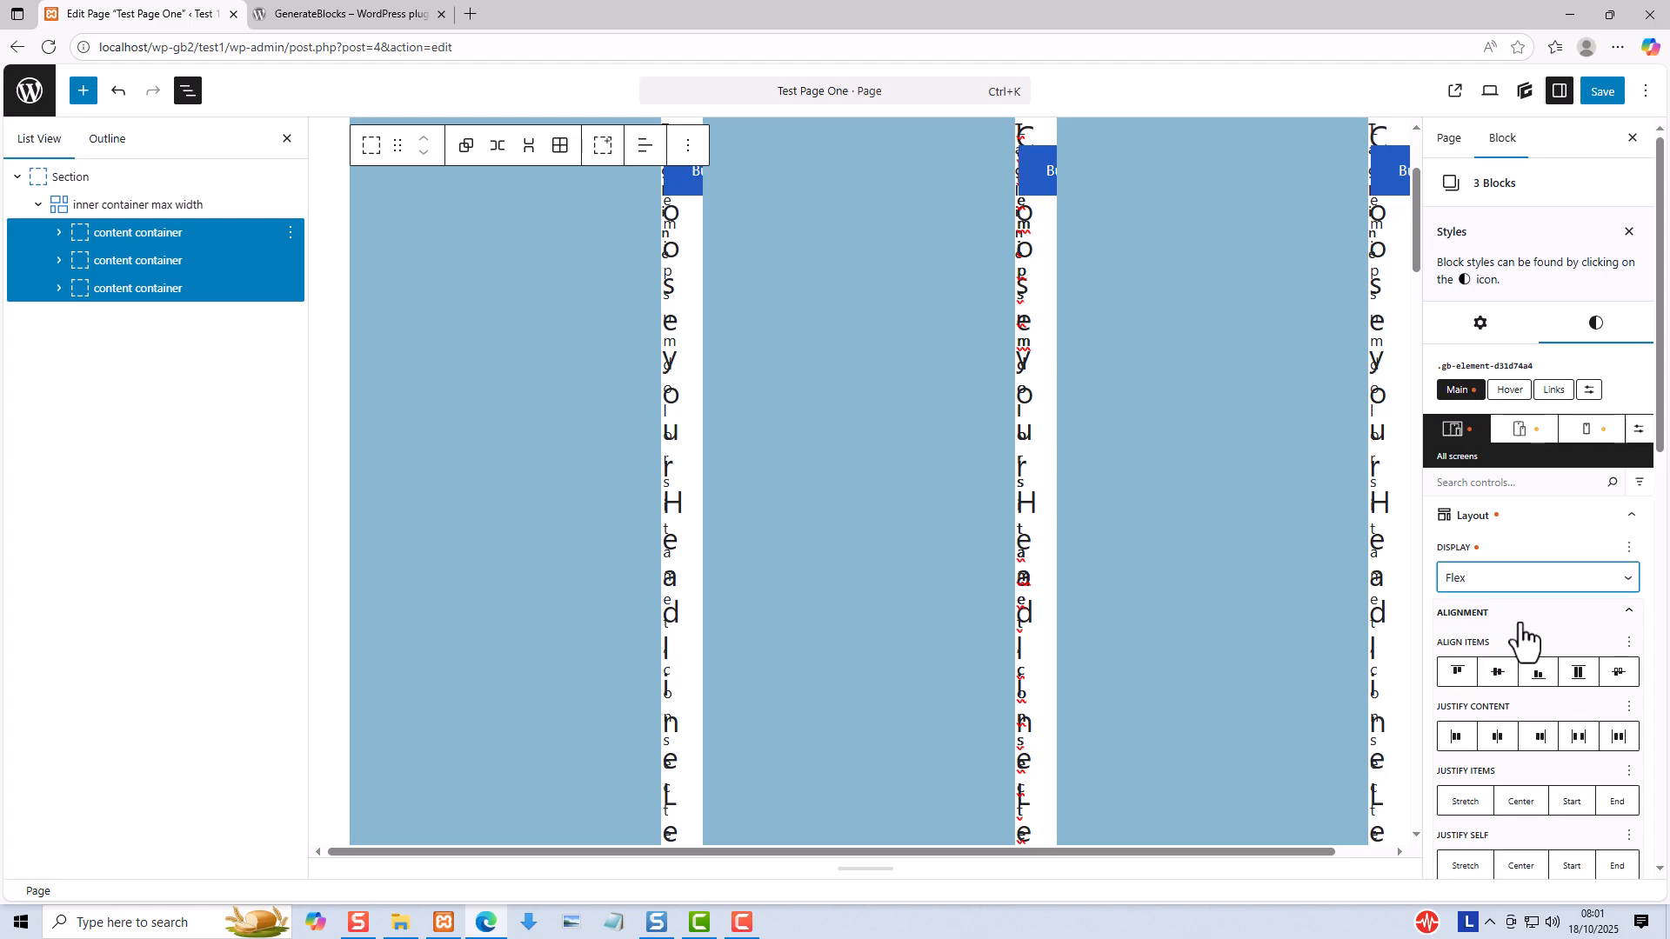
- Set the Flex Direction of the three selected content containers to Column
scroll(1522, 639, down, 1)
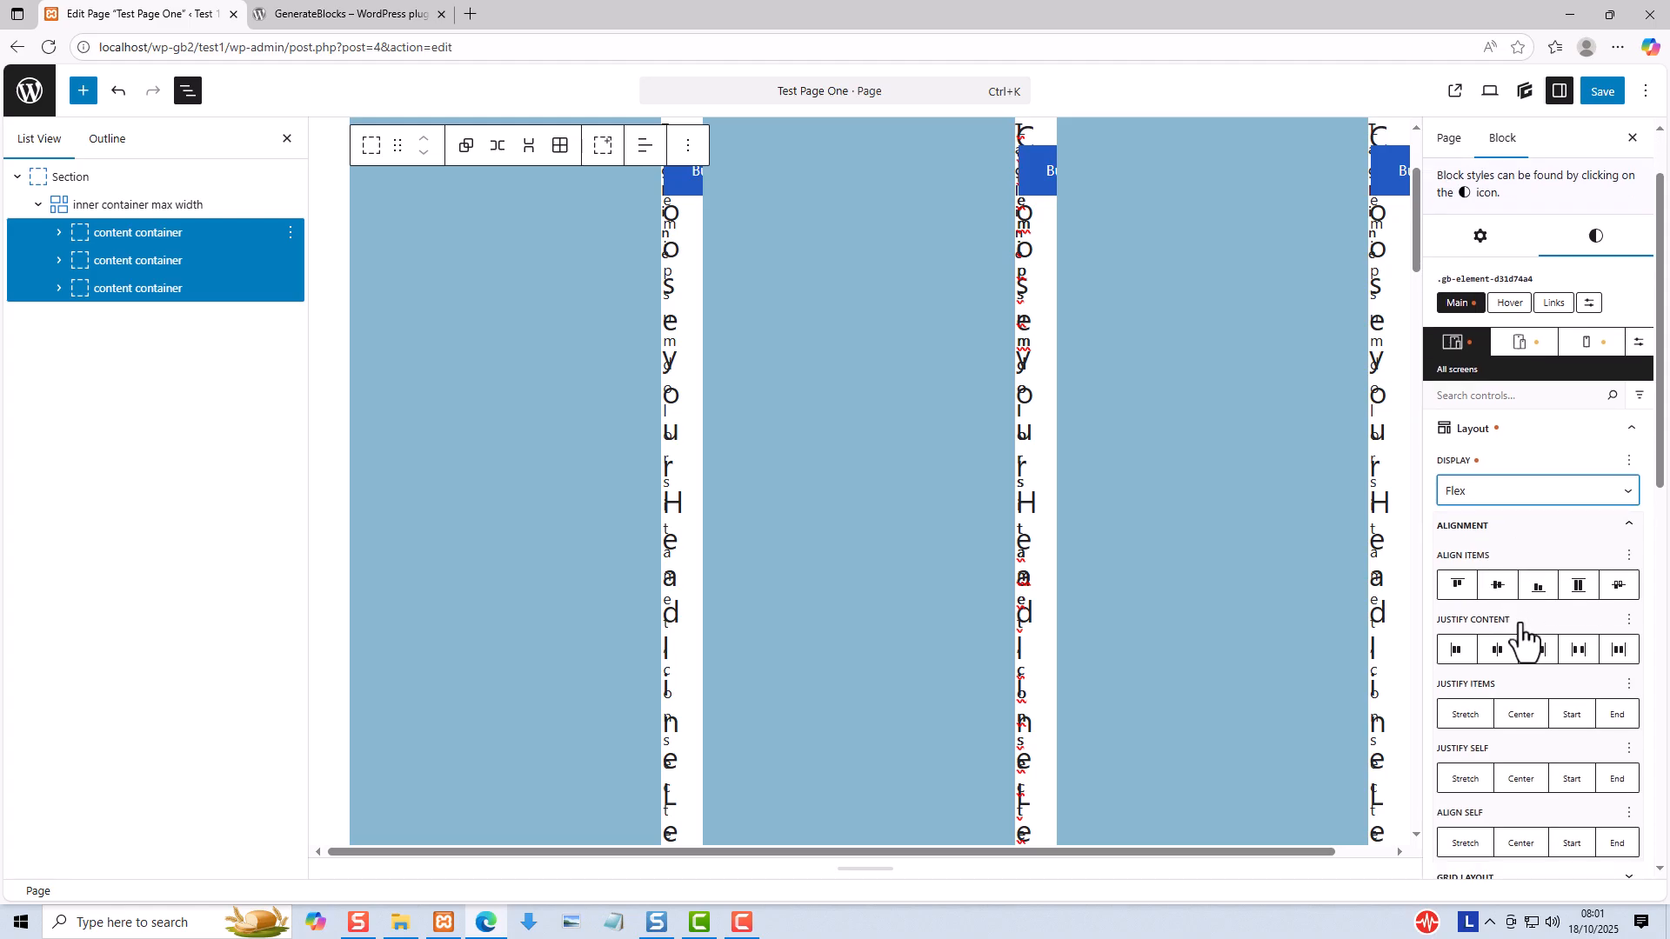
scroll(1521, 624, down, 1)
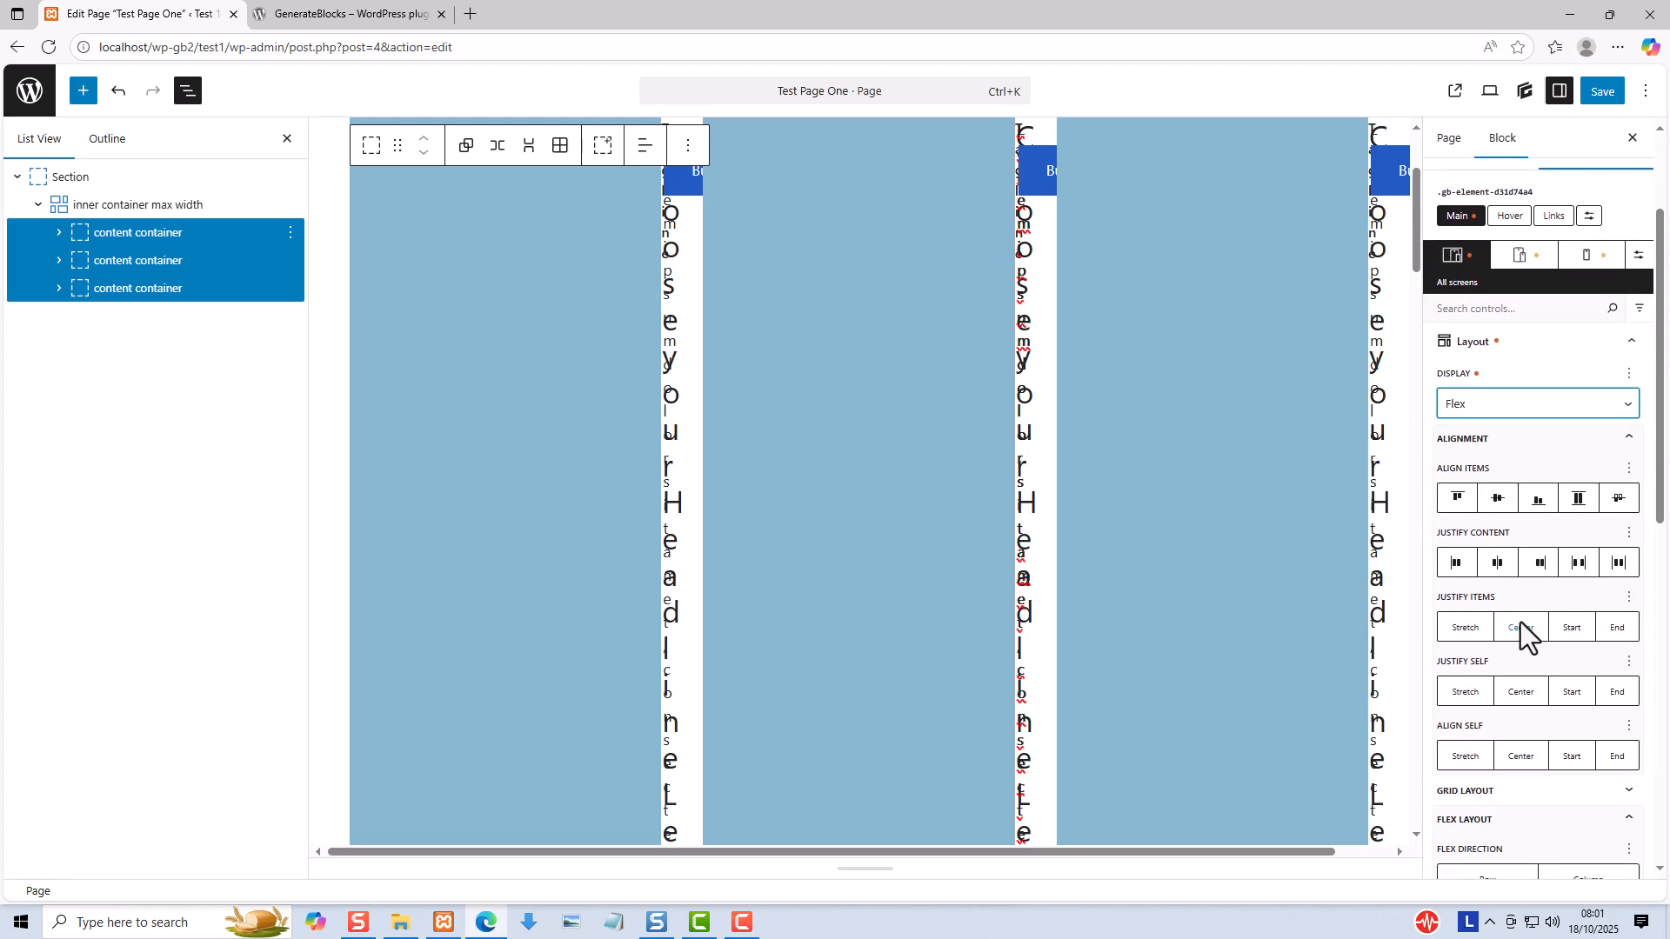
scroll(1521, 624, down, 2)
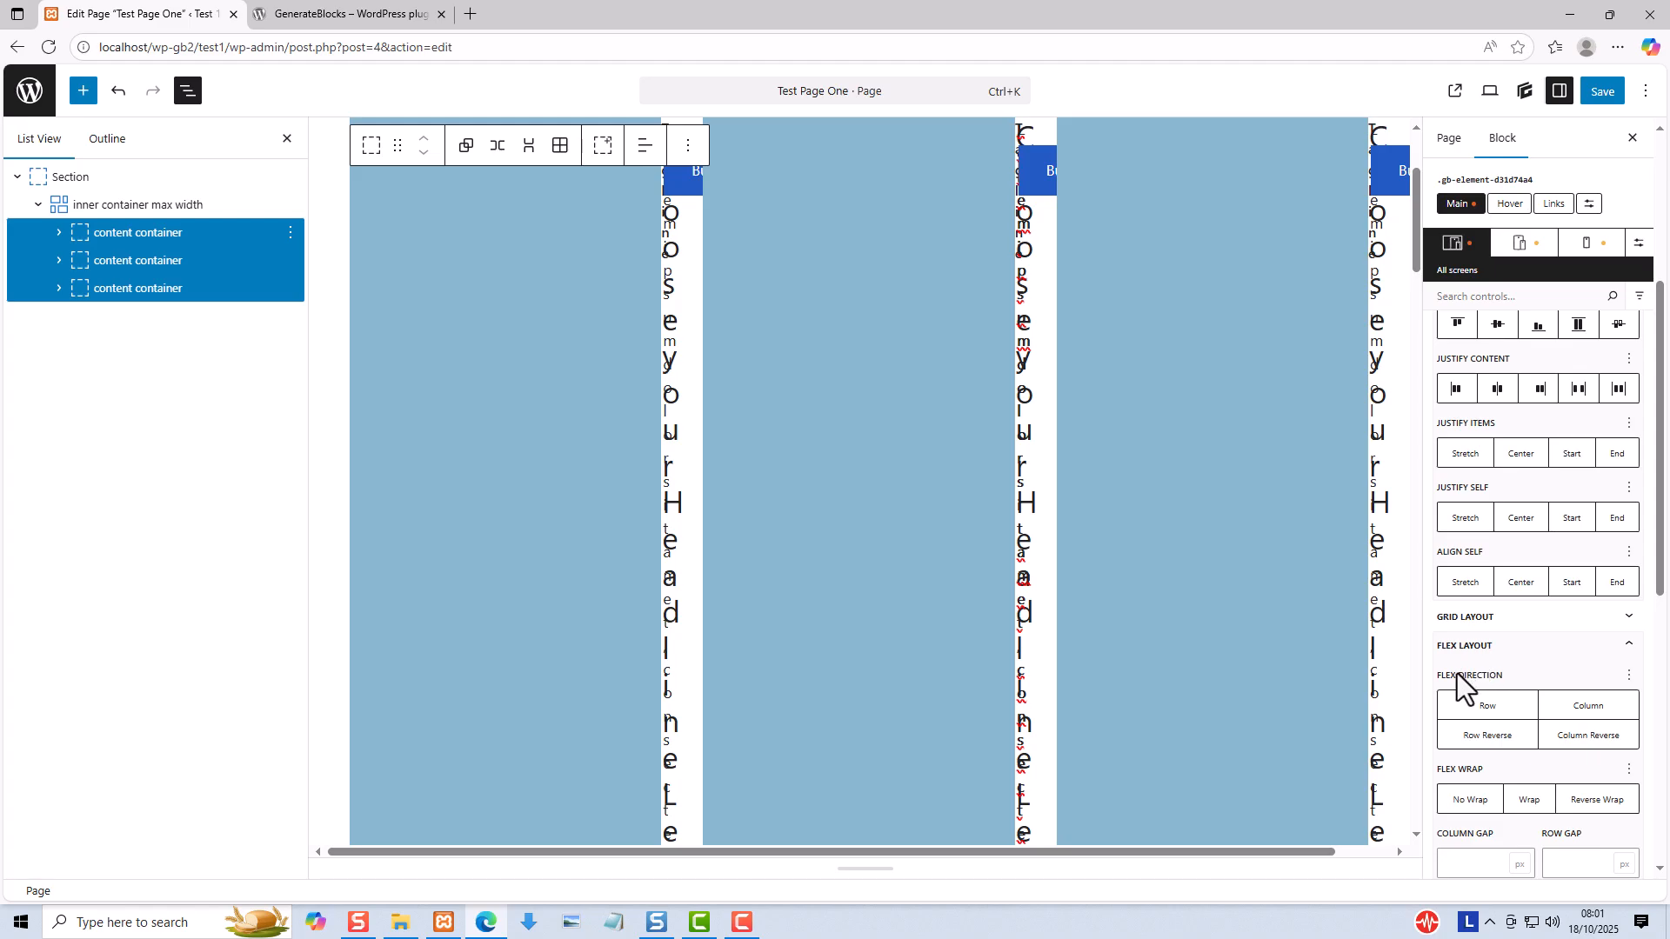
click(1582, 719)
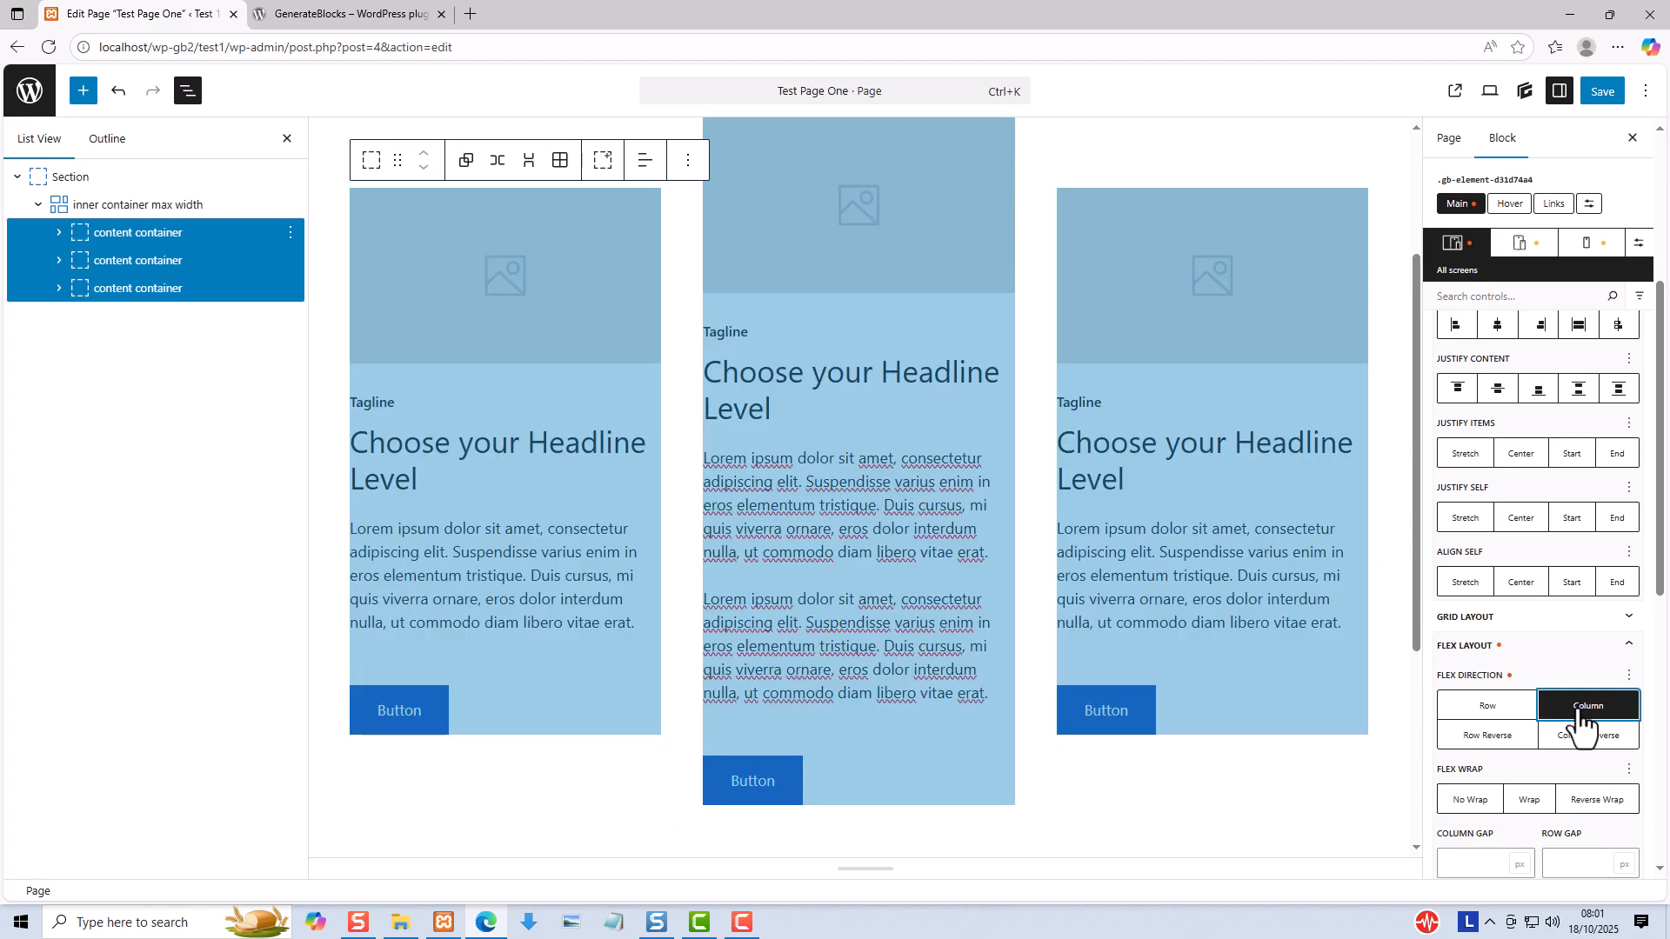
- Set the height of the three selected content containers to 100%
scroll(1581, 718, down, 6)
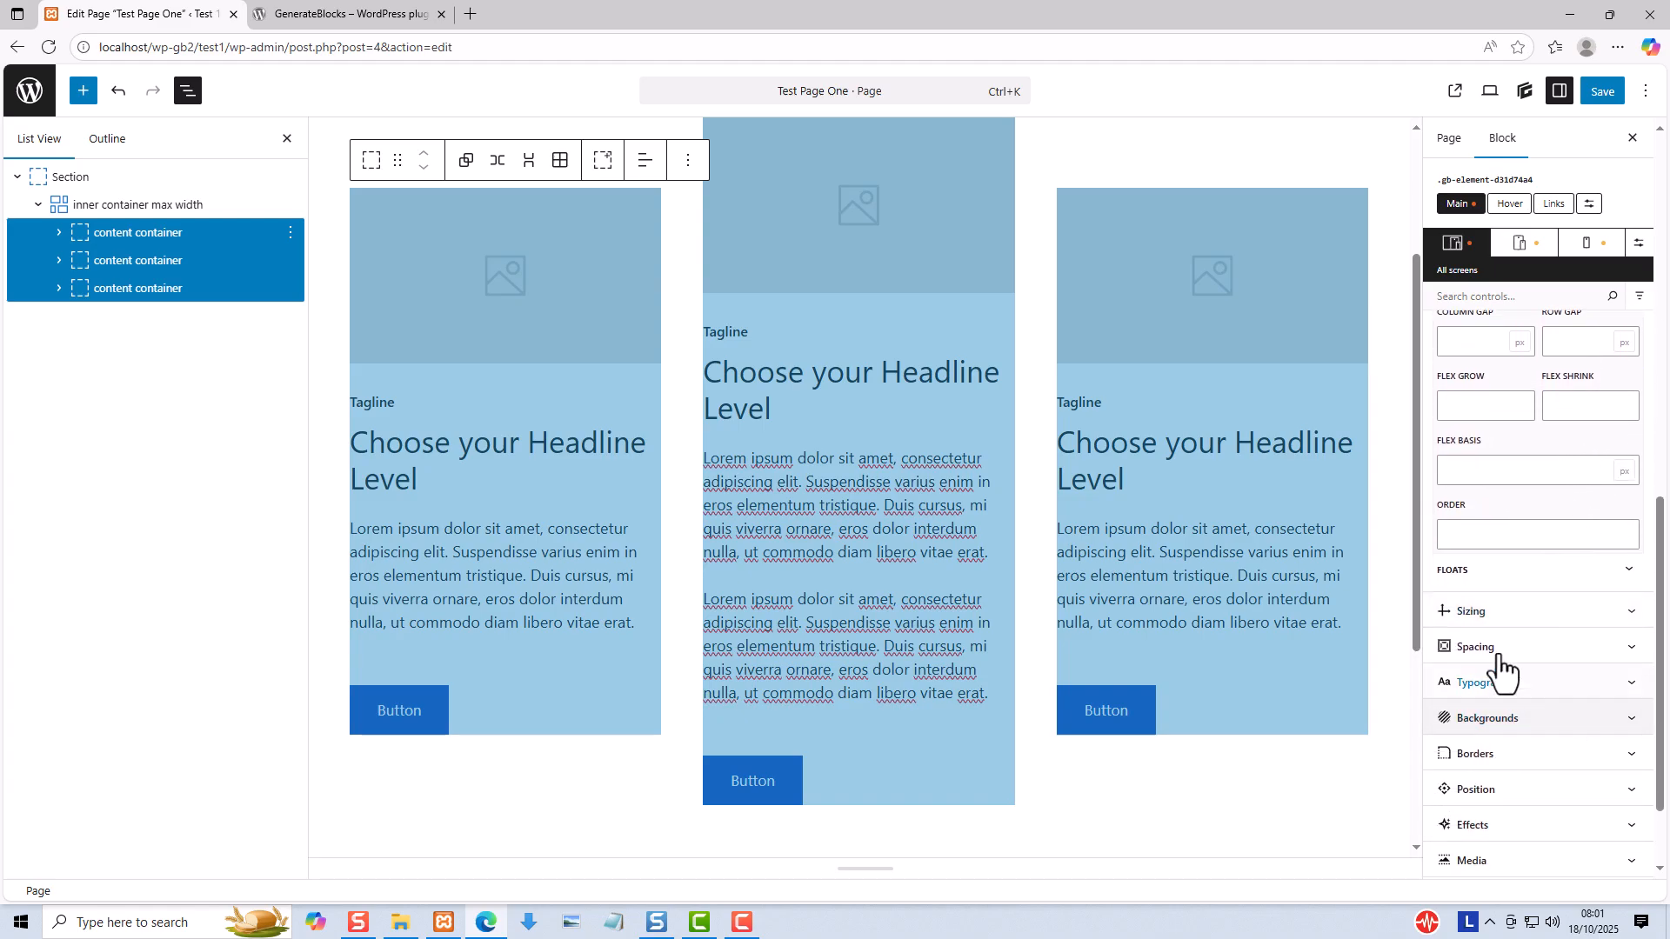
click(1475, 618)
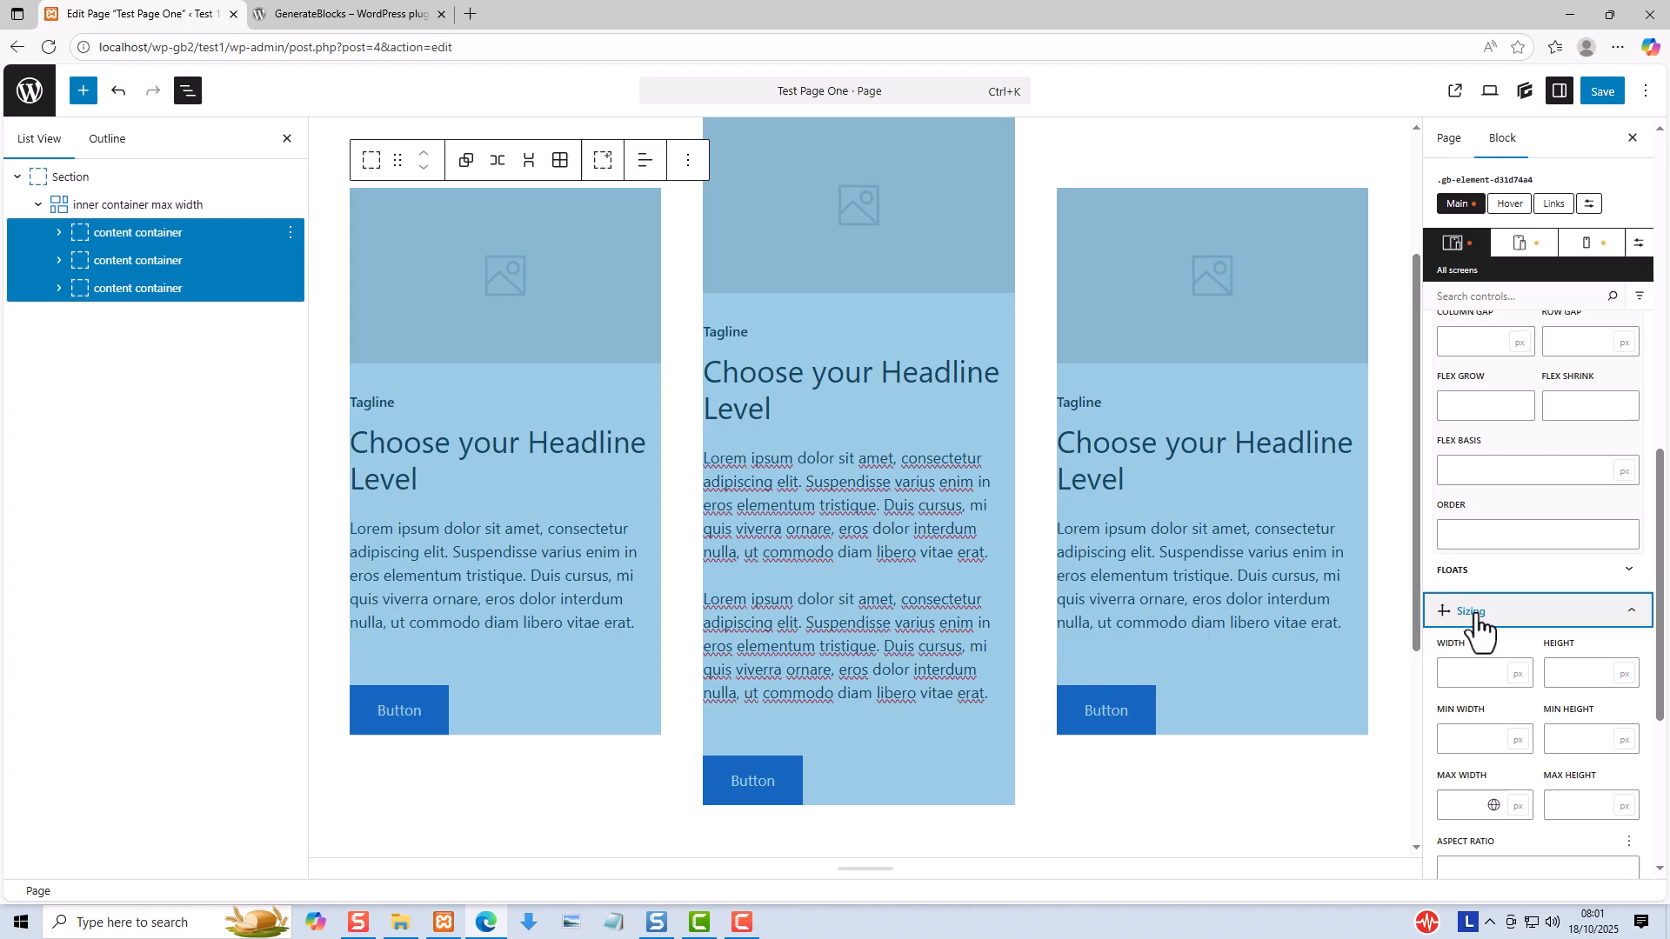
click(1557, 680)
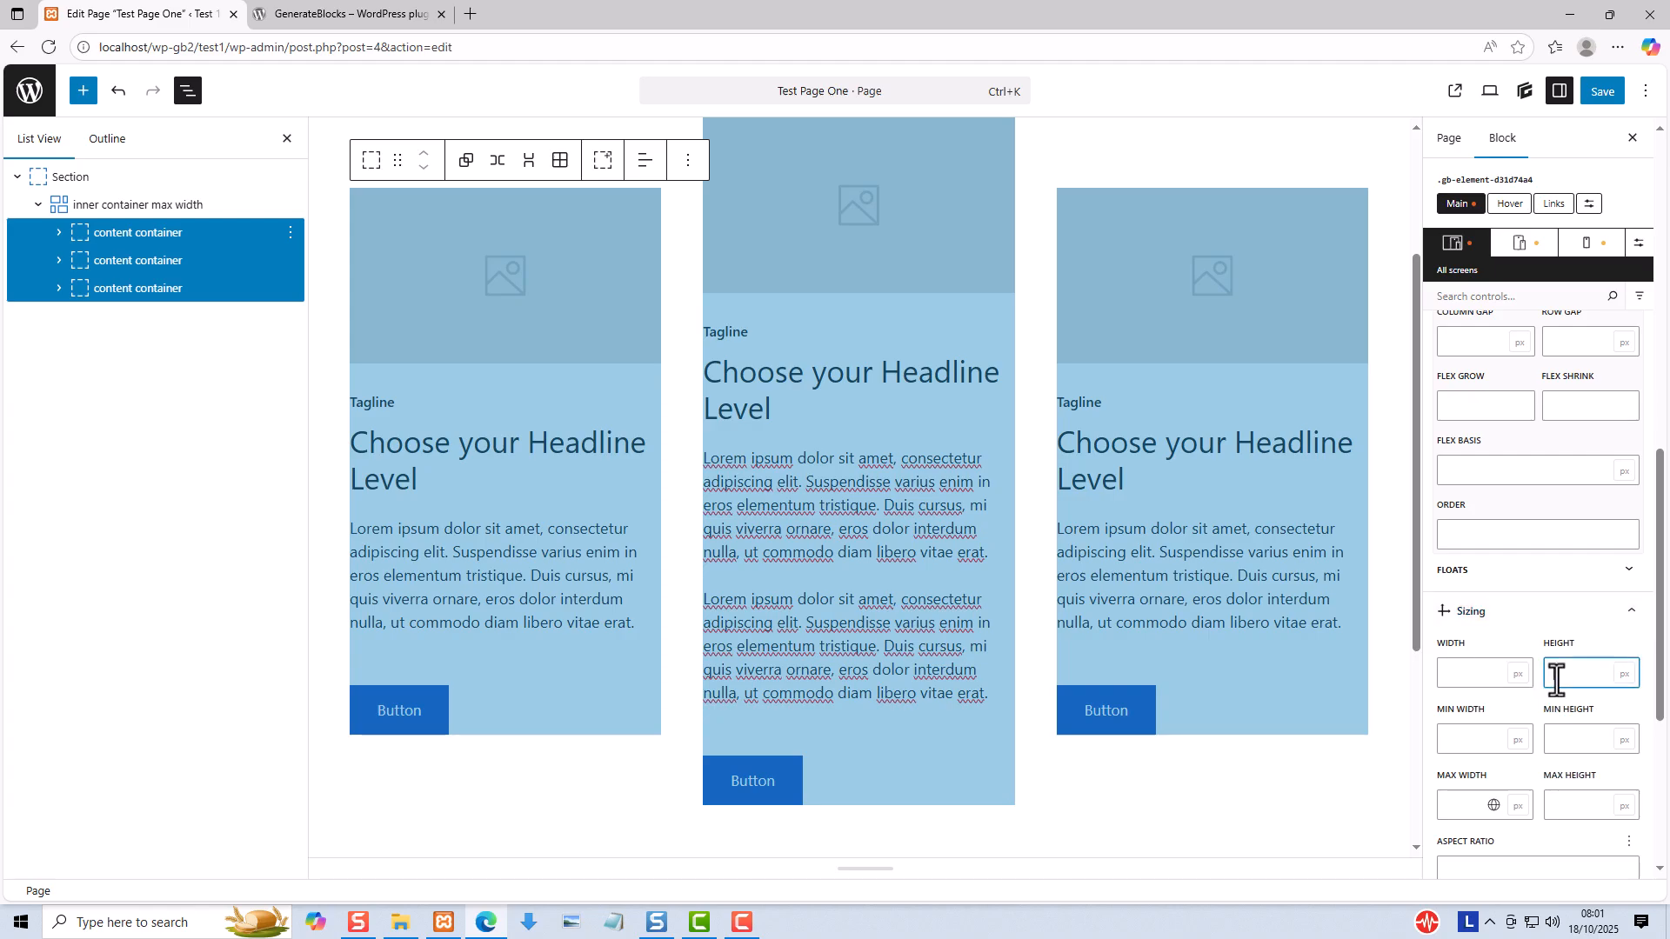
text(100)
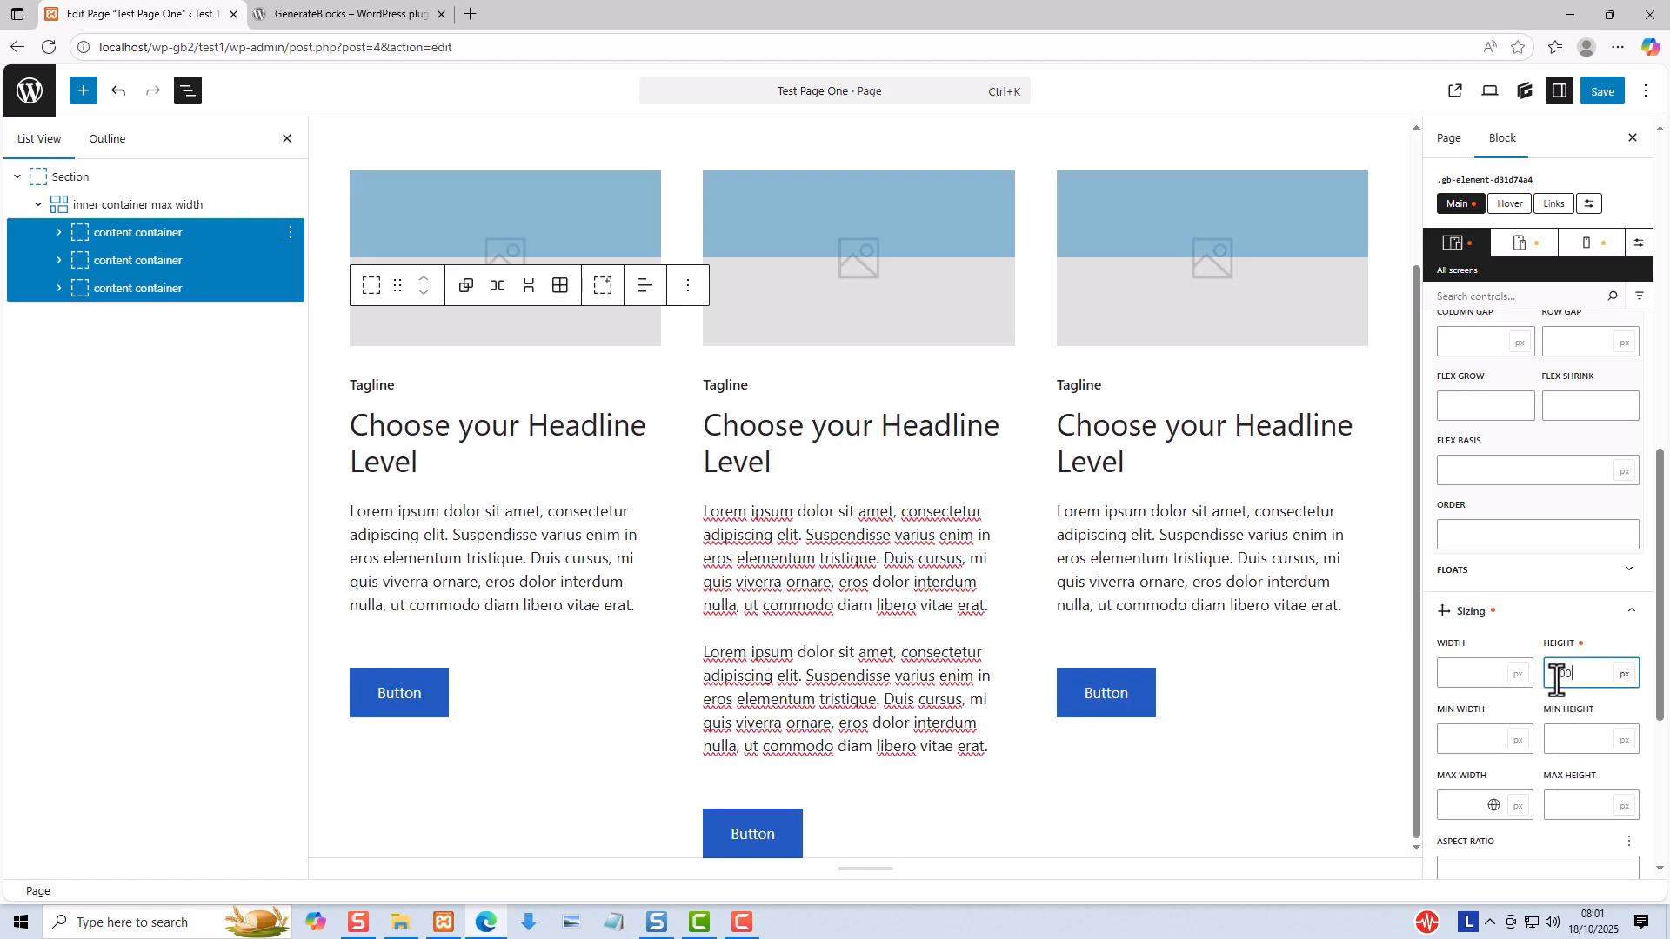
click(1625, 679)
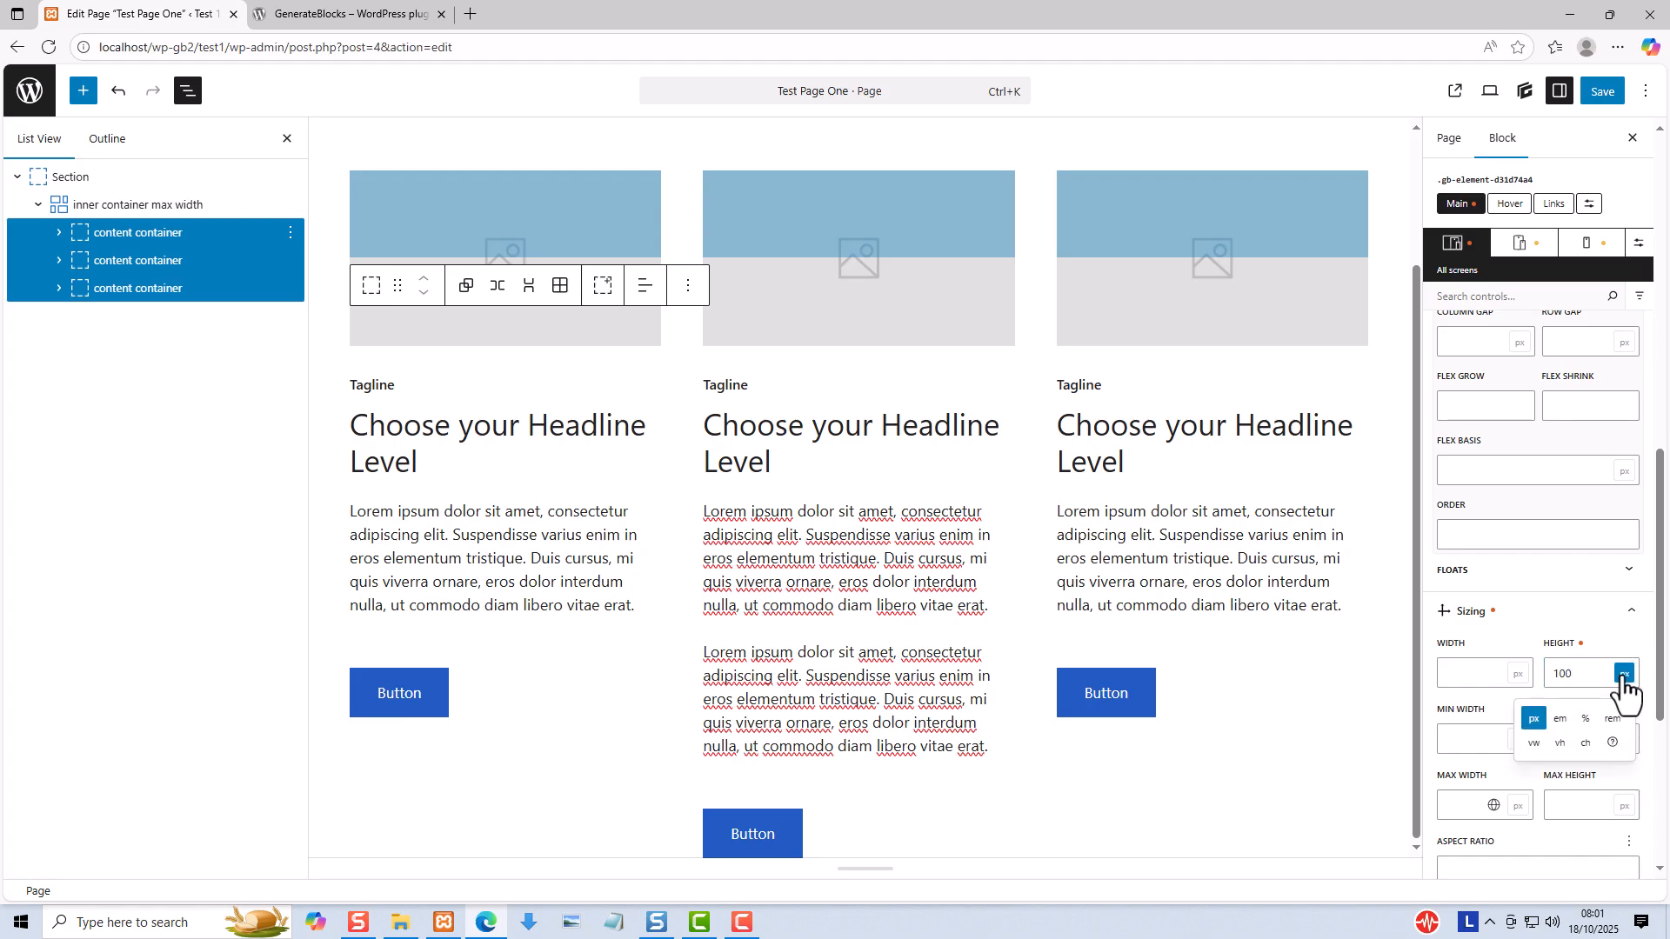
click(1585, 719)
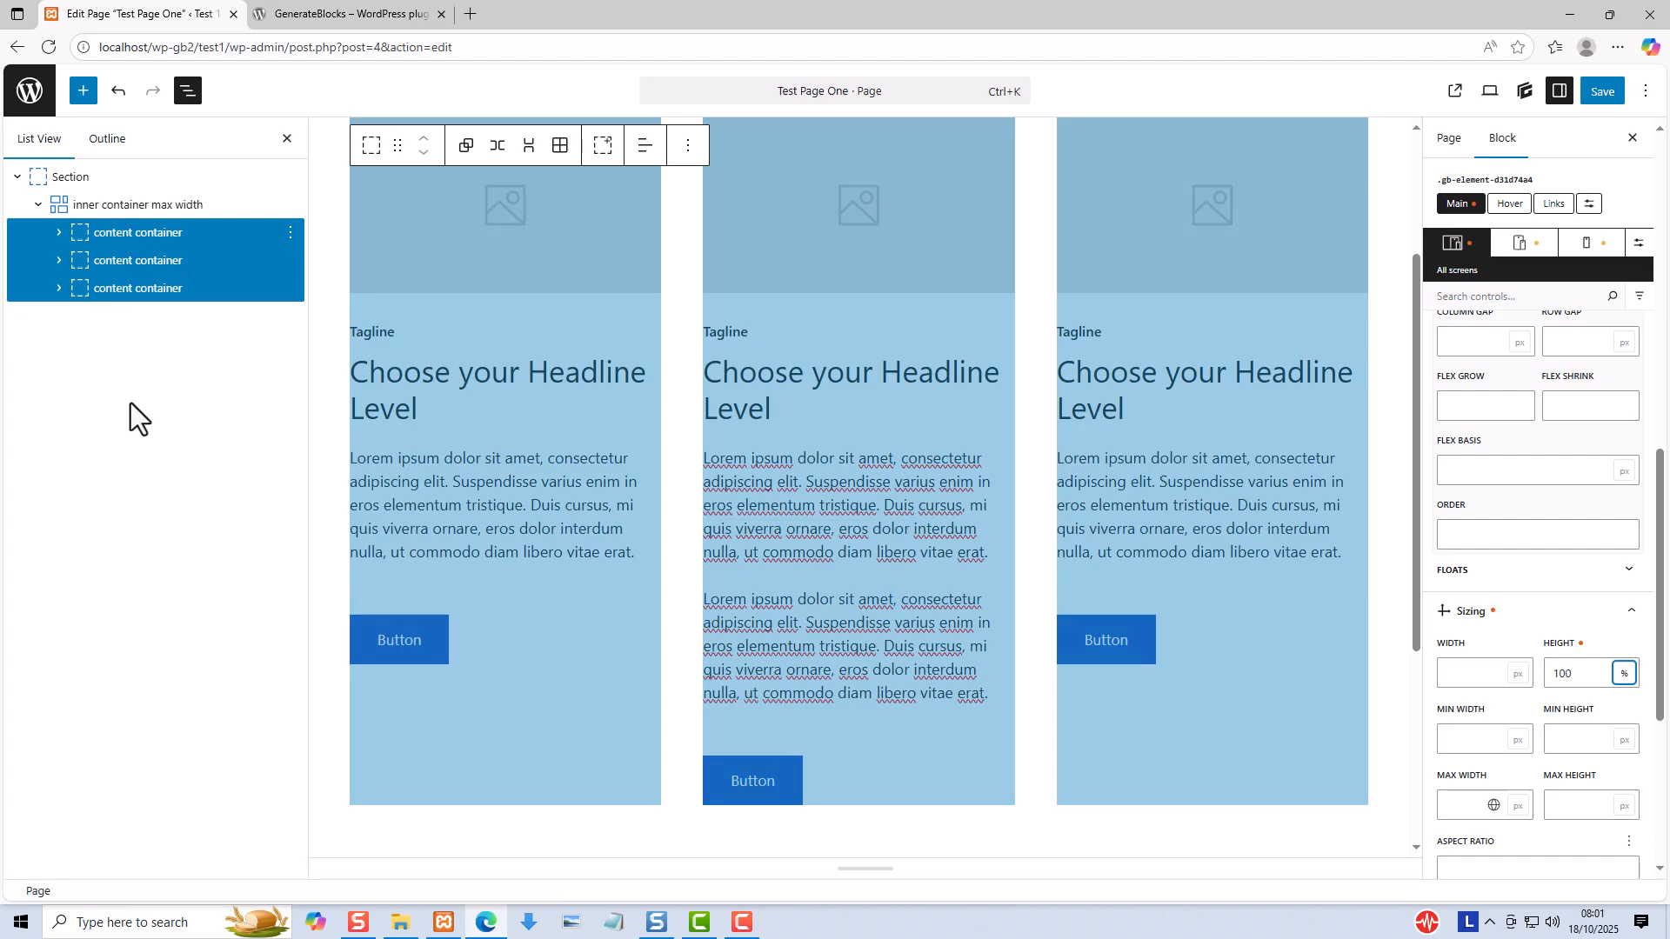
- Set Justify Content to Space Between on the first content container only
click(137, 230)
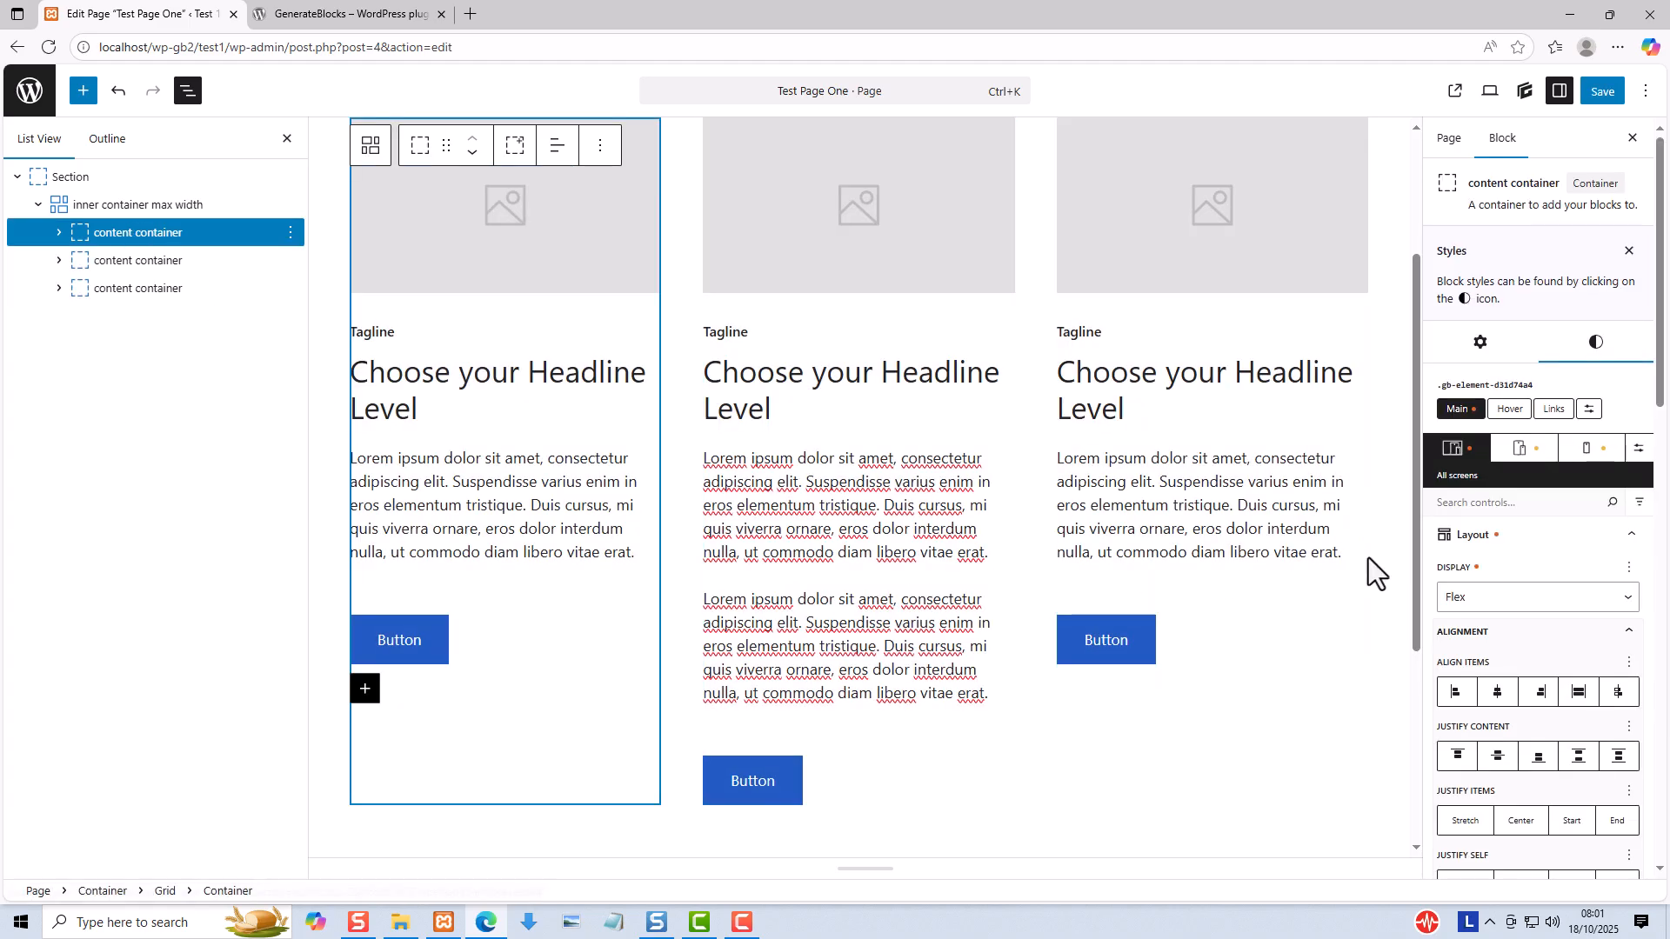
scroll(1588, 600, down, 4)
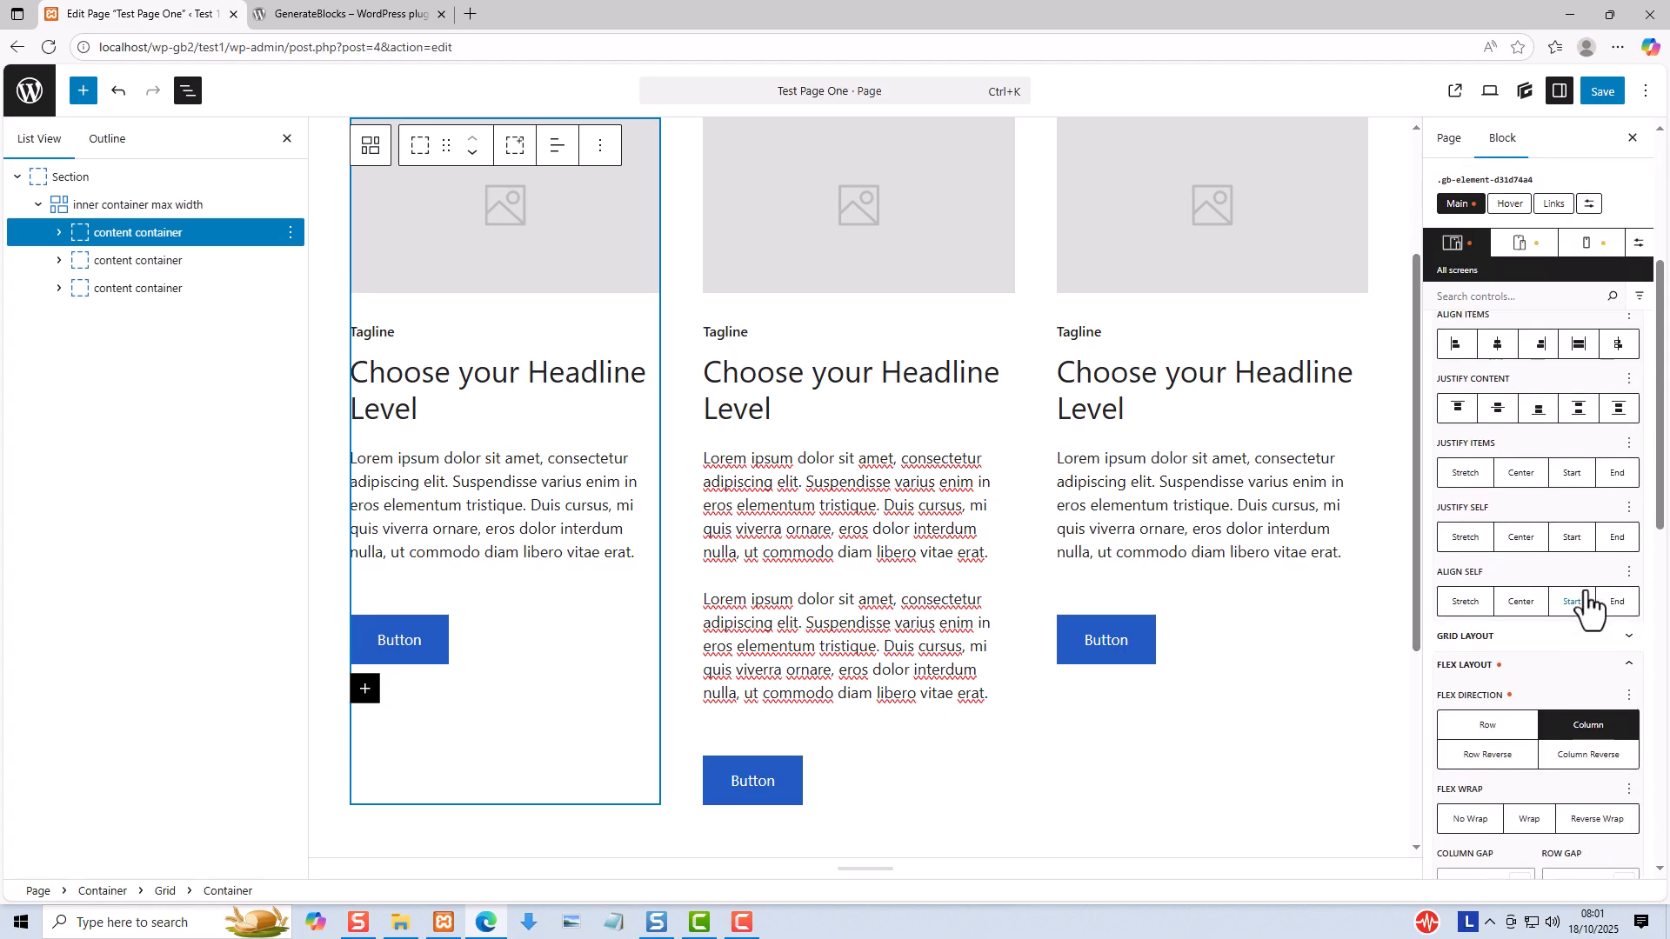
scroll(1536, 426, up, 3)
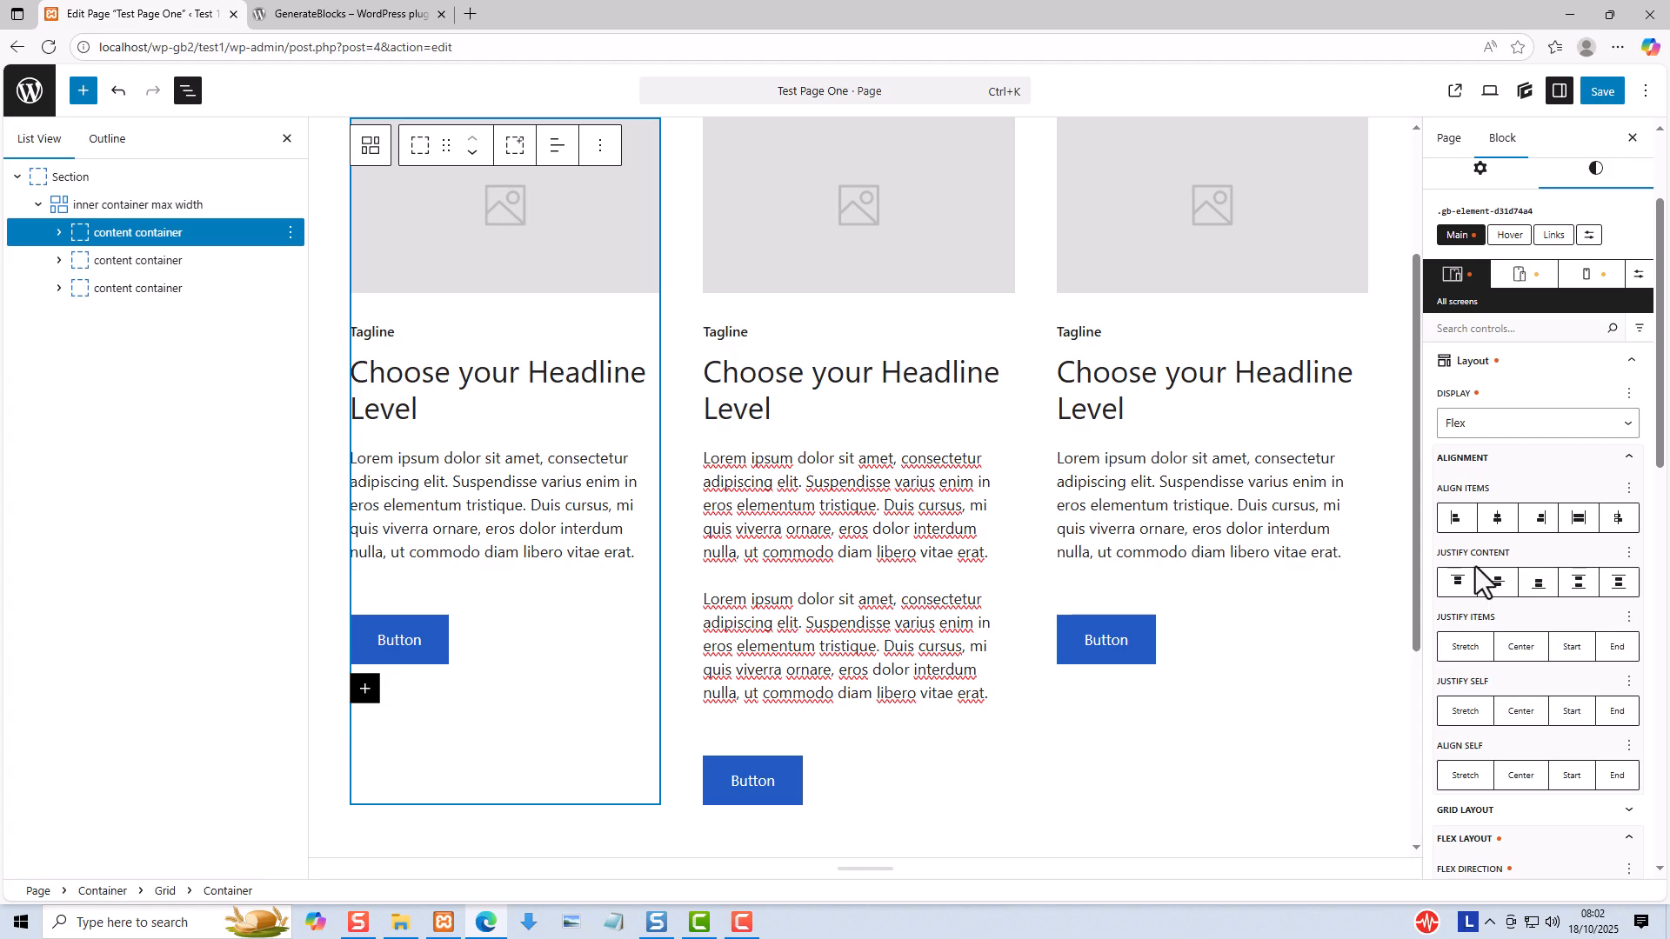
click(1495, 582)
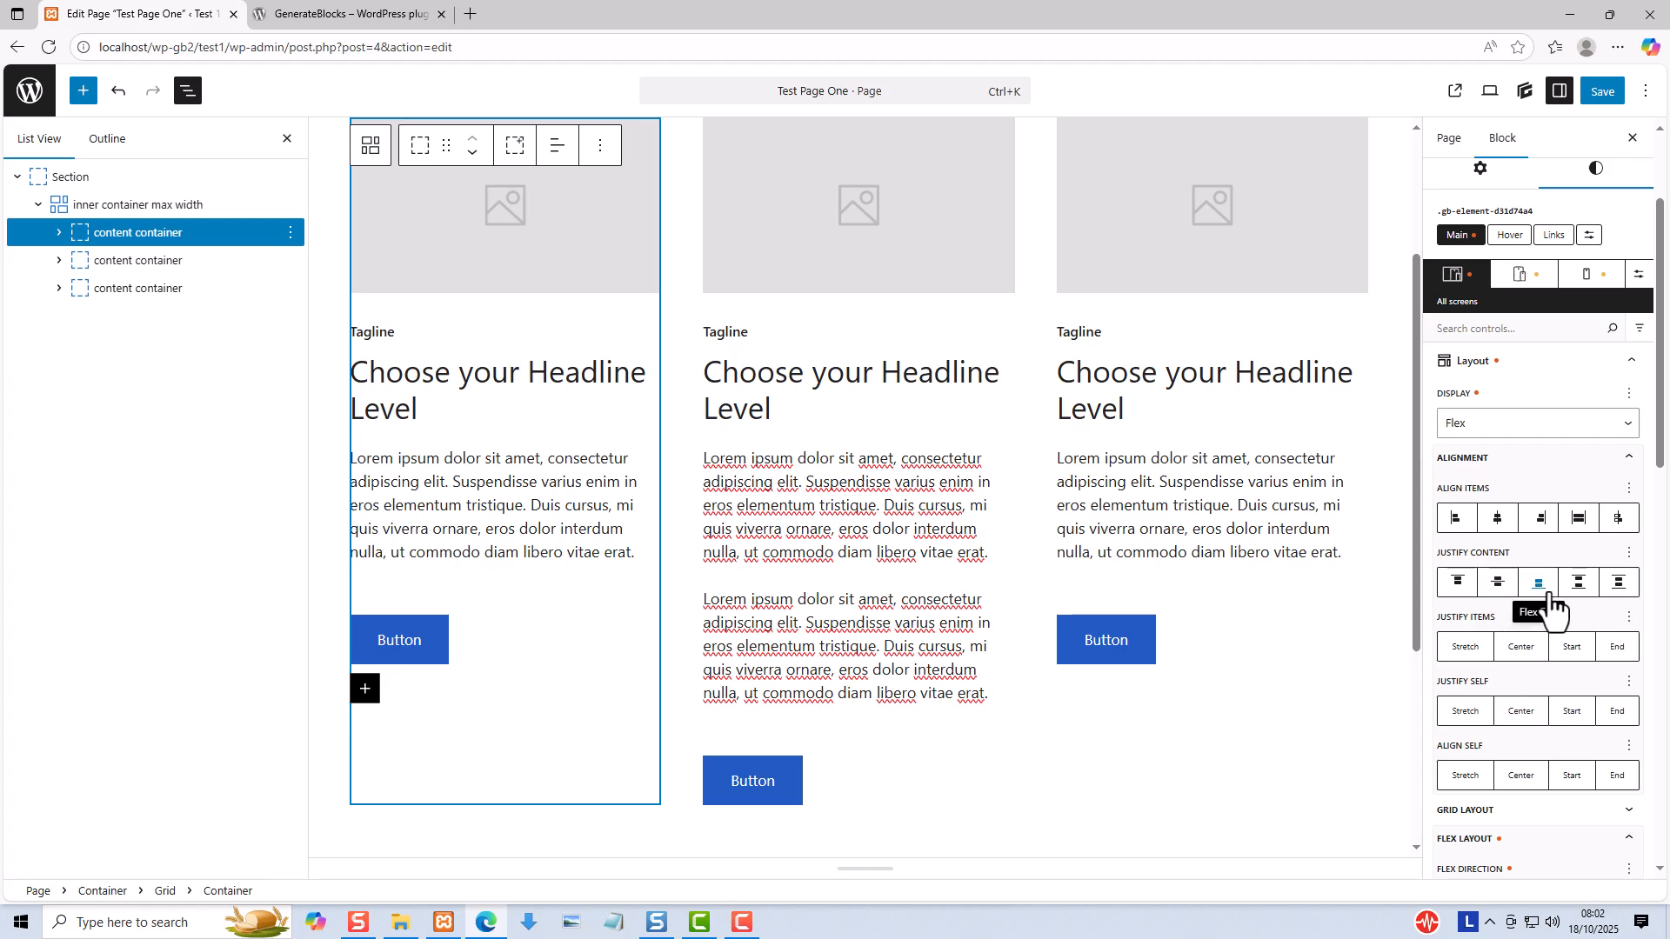
click(1579, 583)
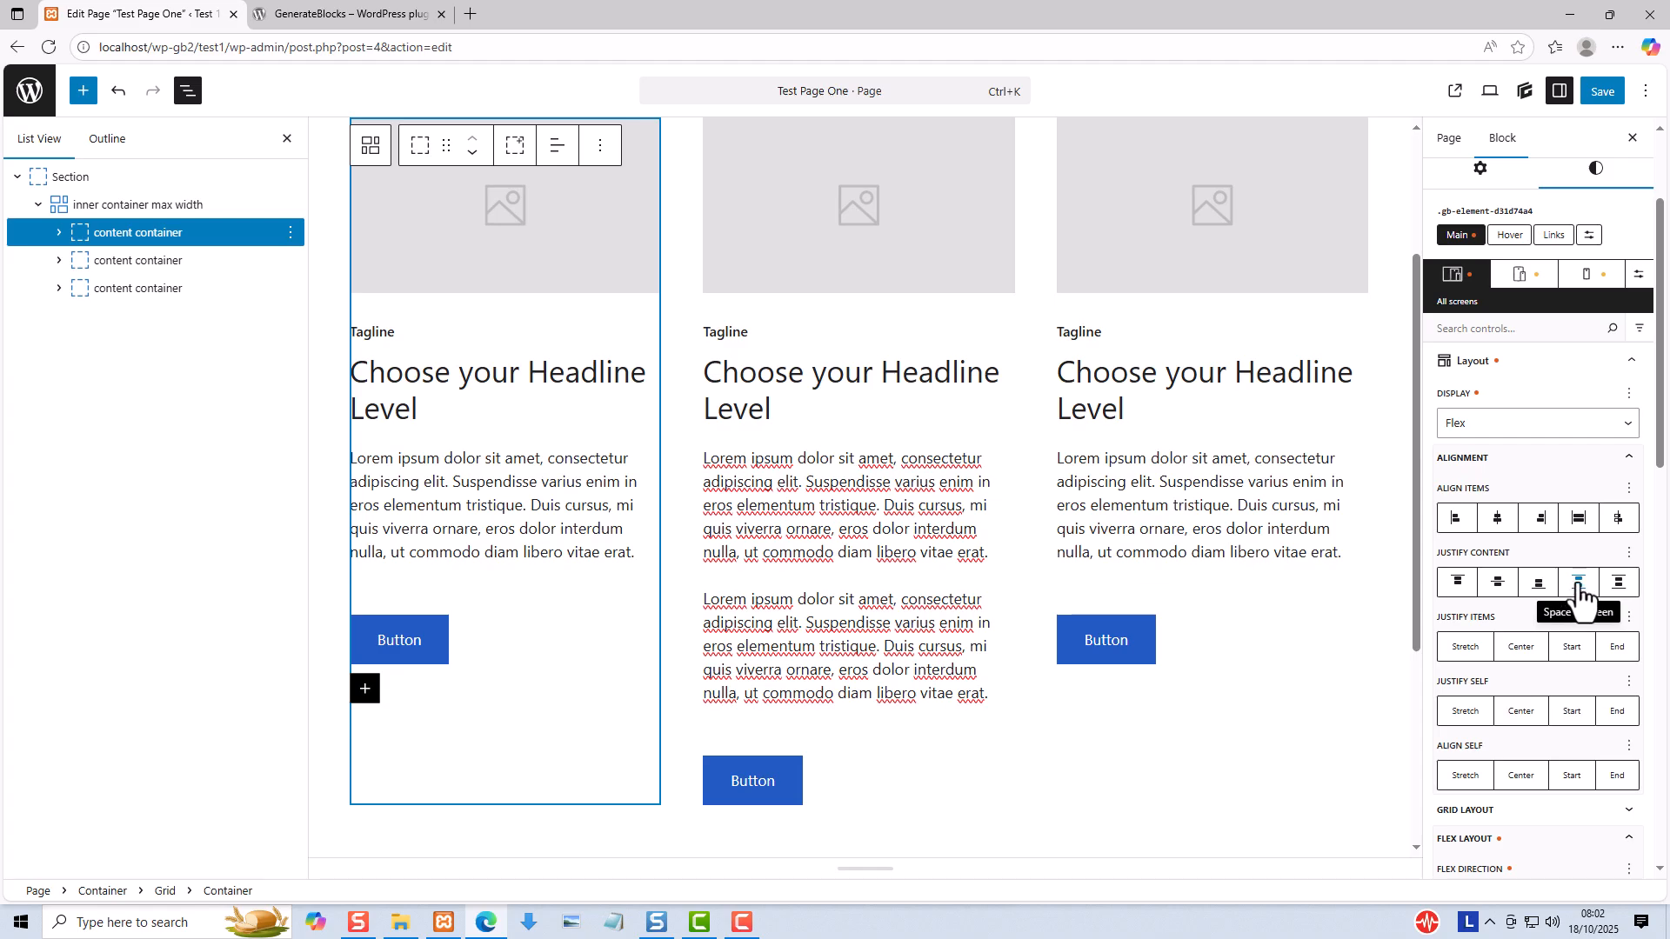
click(1580, 591)
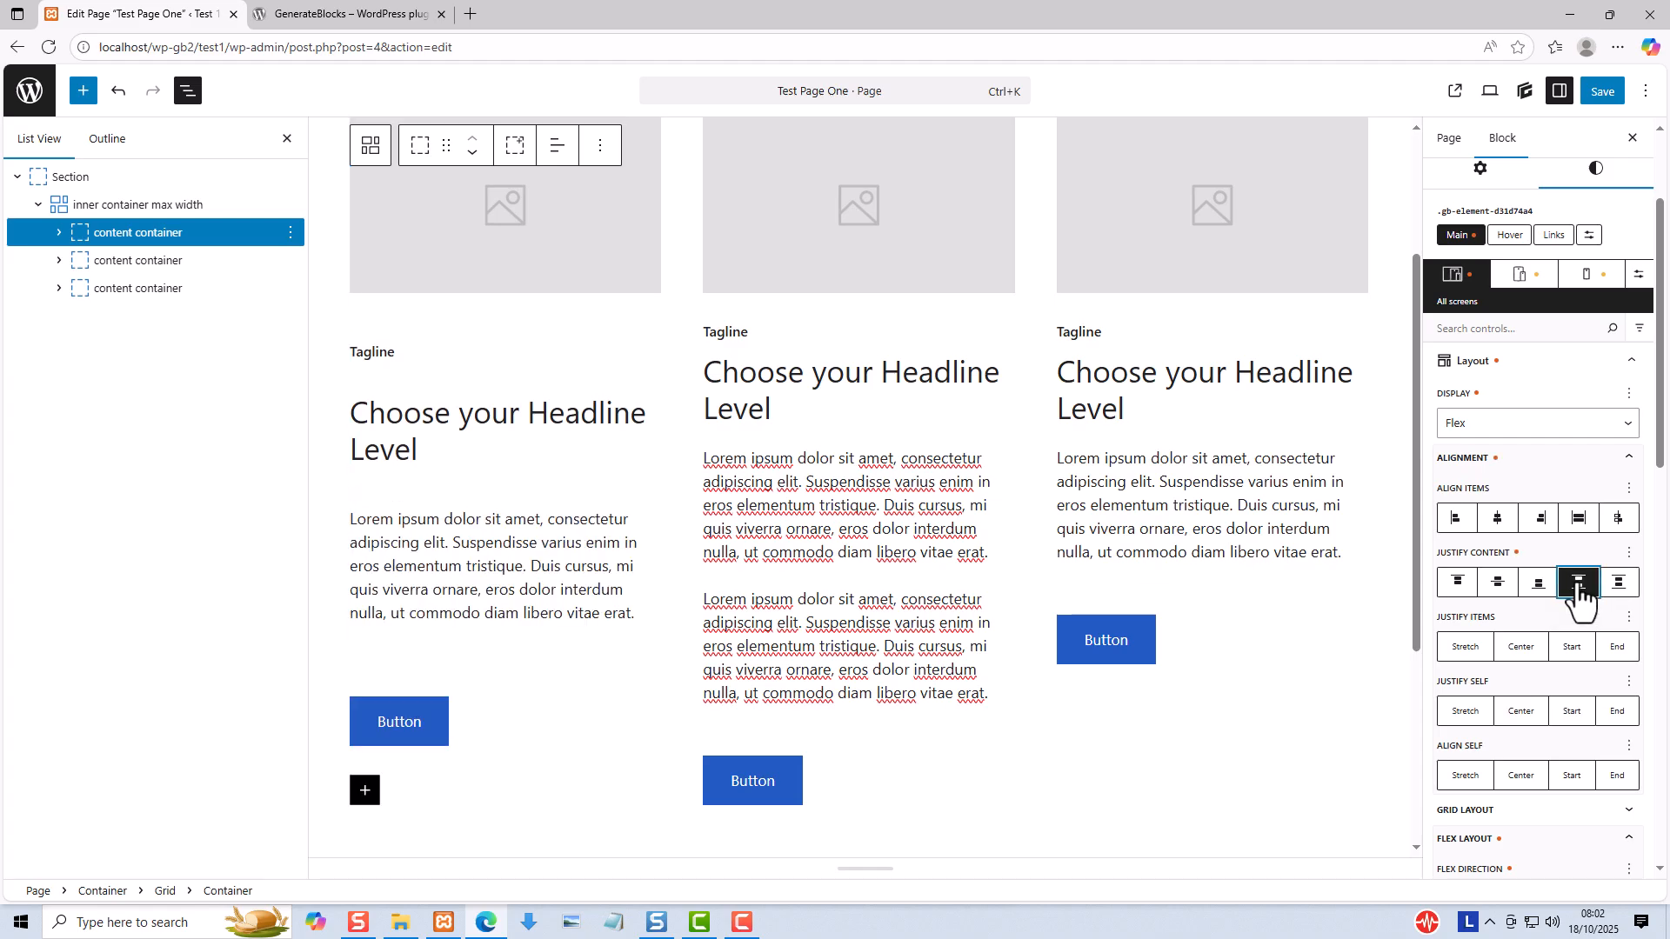
- Expand the third content container's Layout settings and delete its Lorem ipsum text from "Suspendisse varius" to the end
click(82, 287)
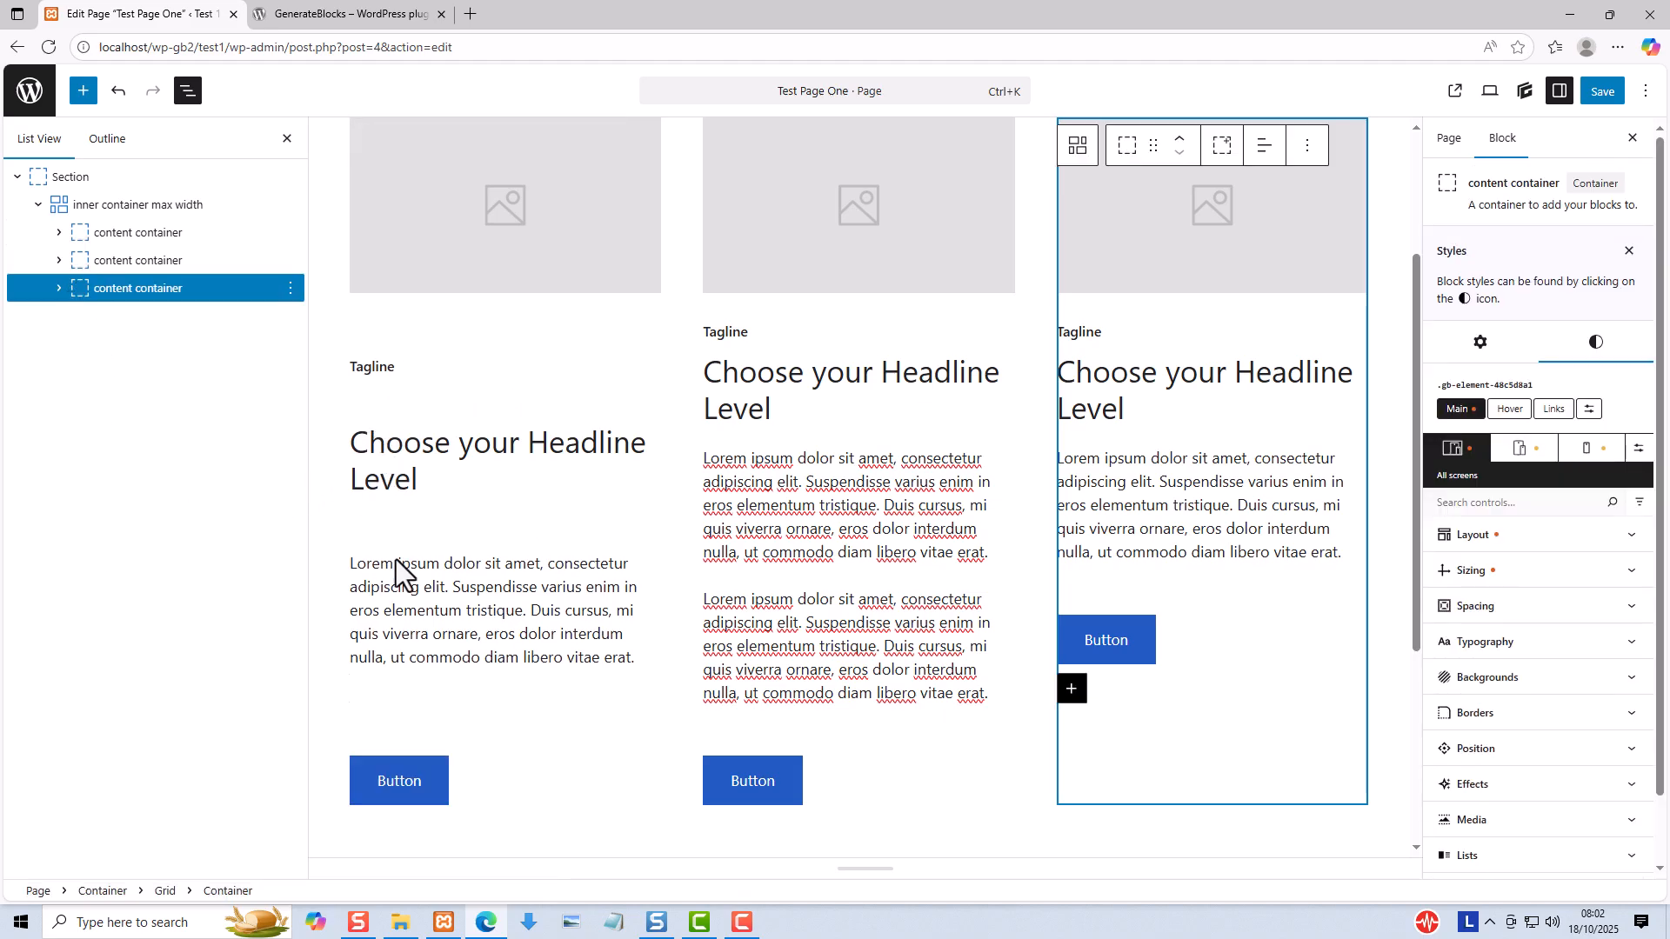
click(154, 290)
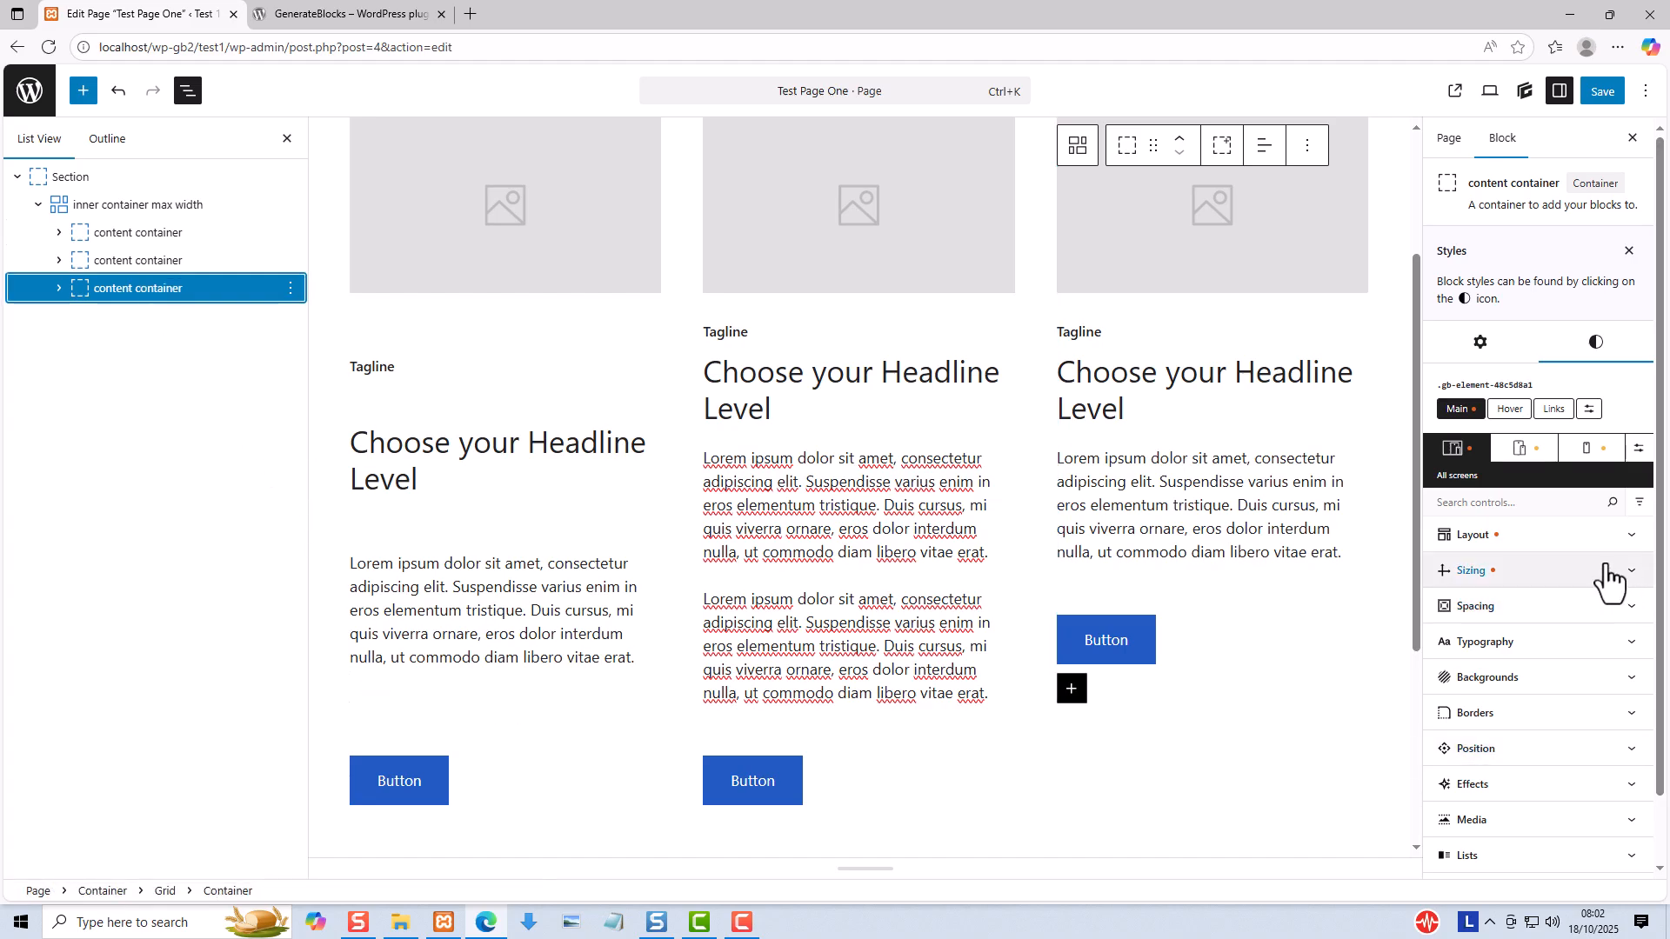
click(1489, 543)
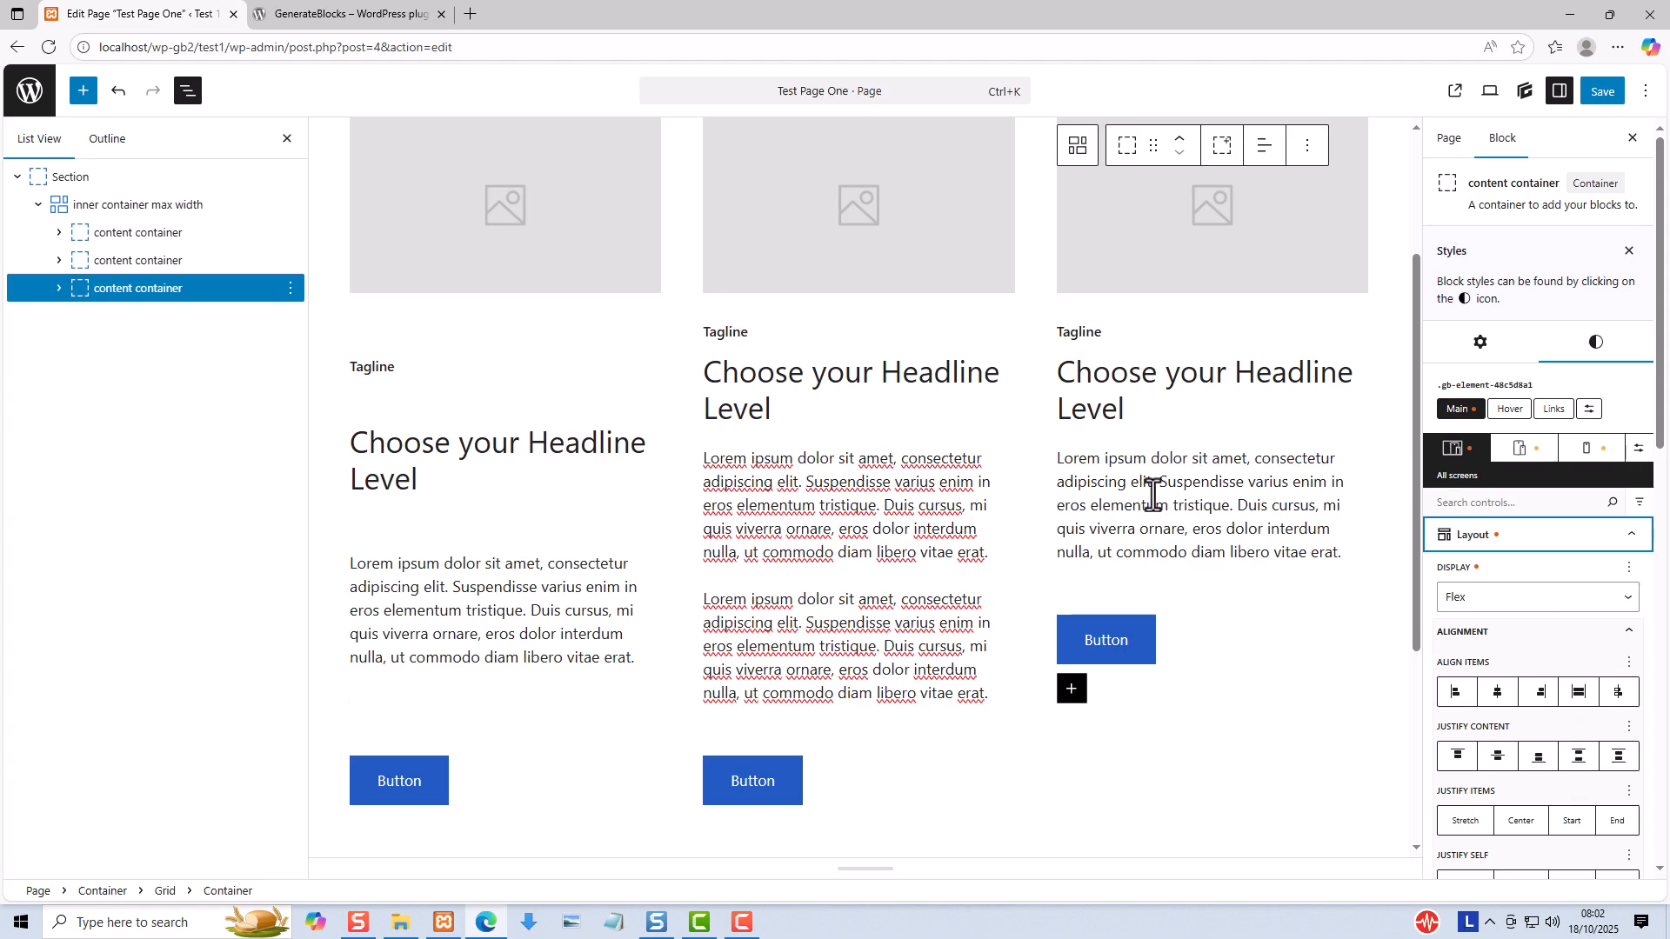
click(1159, 486)
drag(1160, 485, 1341, 561)
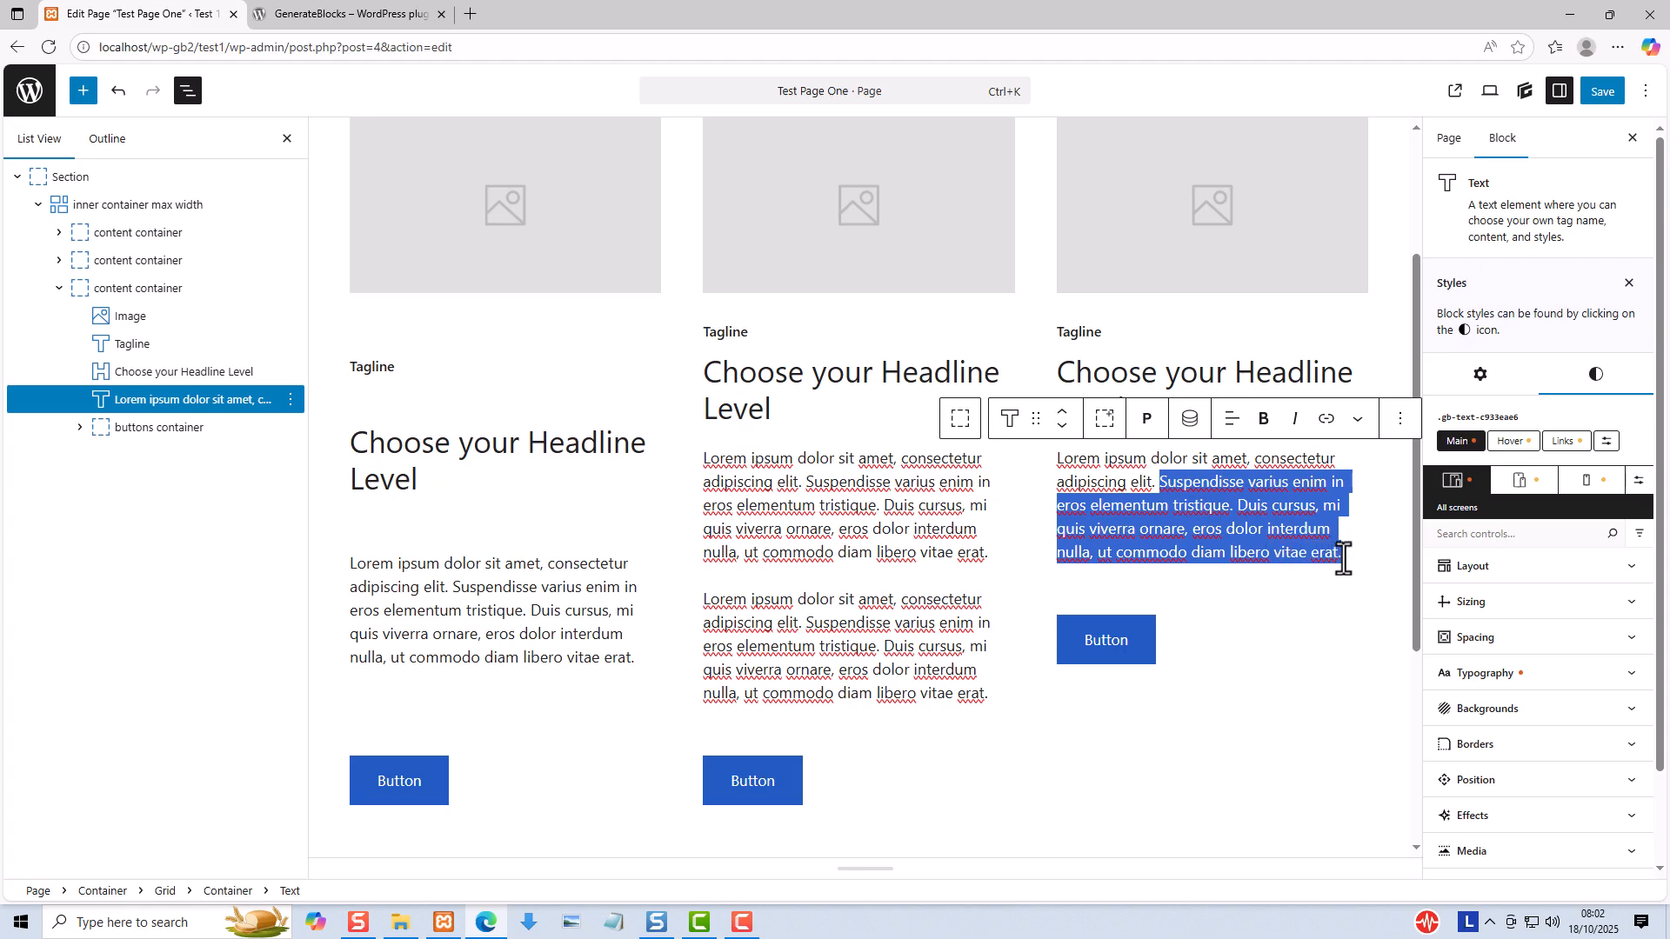
key(BackSpace)
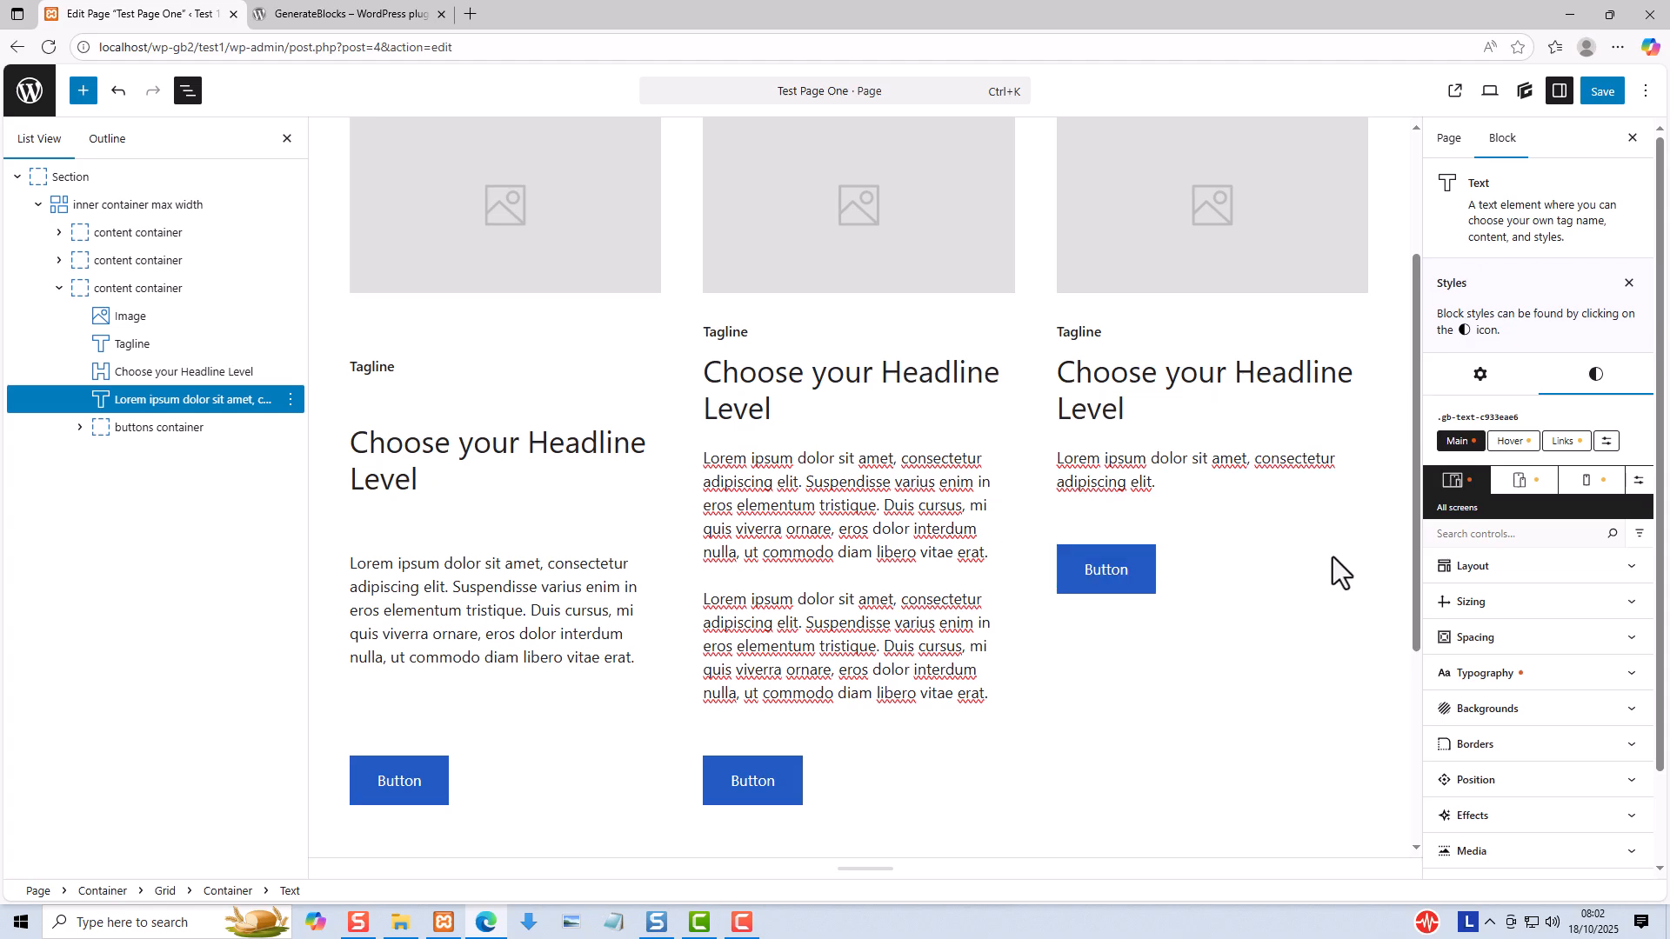
- Examine the layout settings of the third column's text, buttons container and content container, and compare them with the first column's container
click(1467, 573)
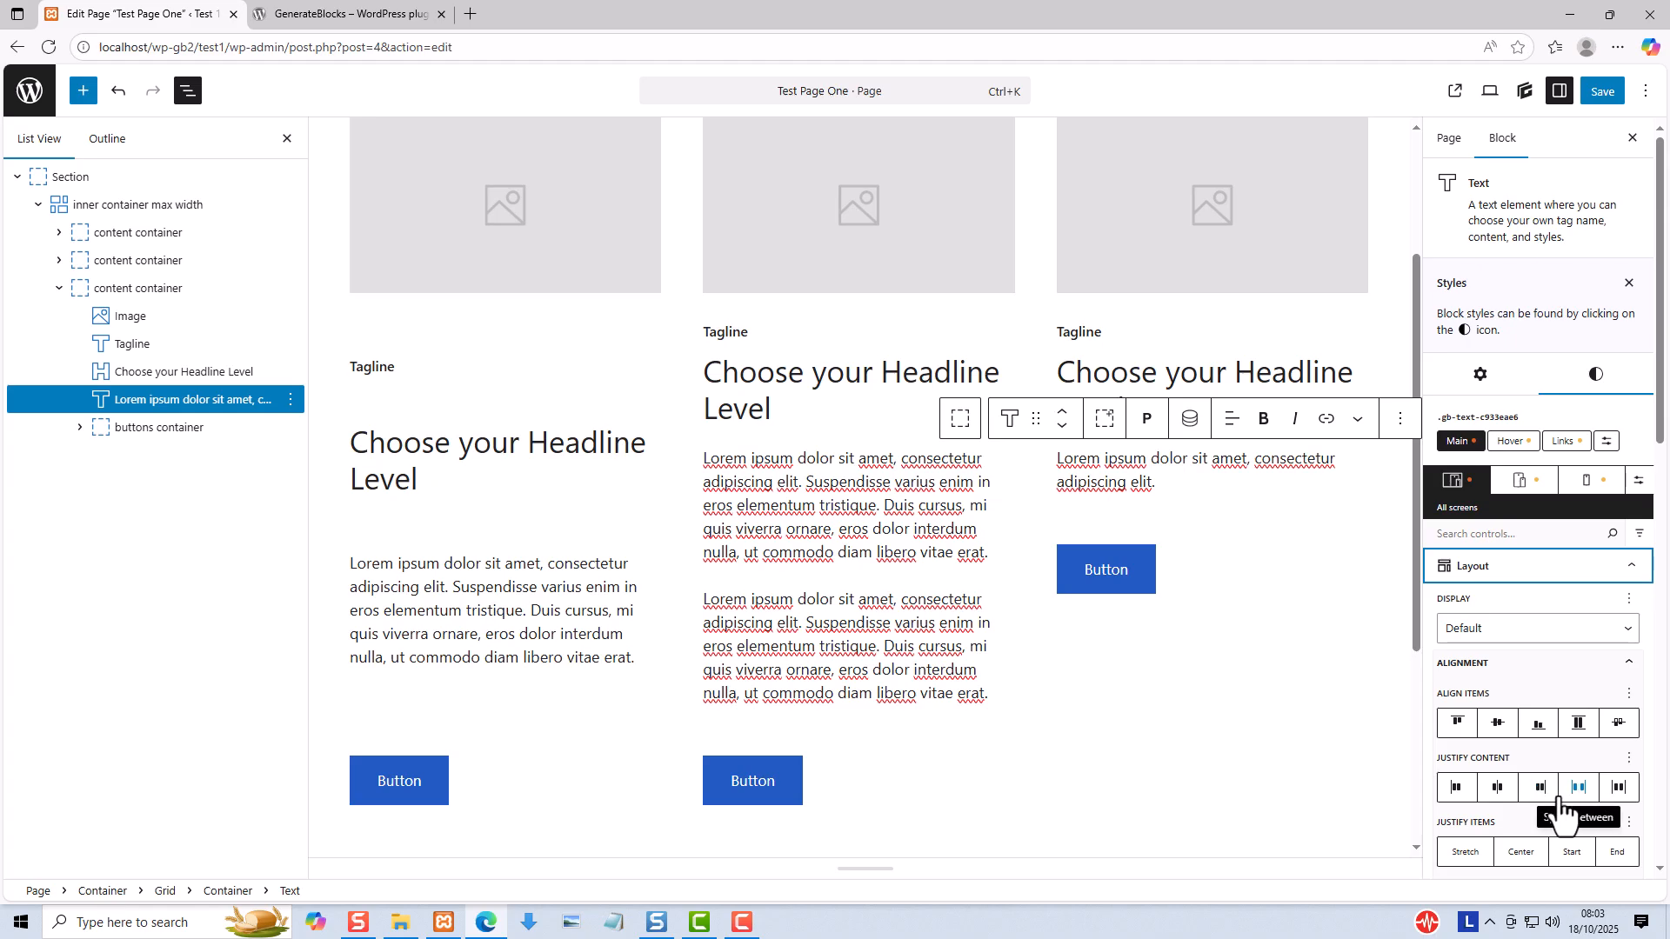
click(93, 288)
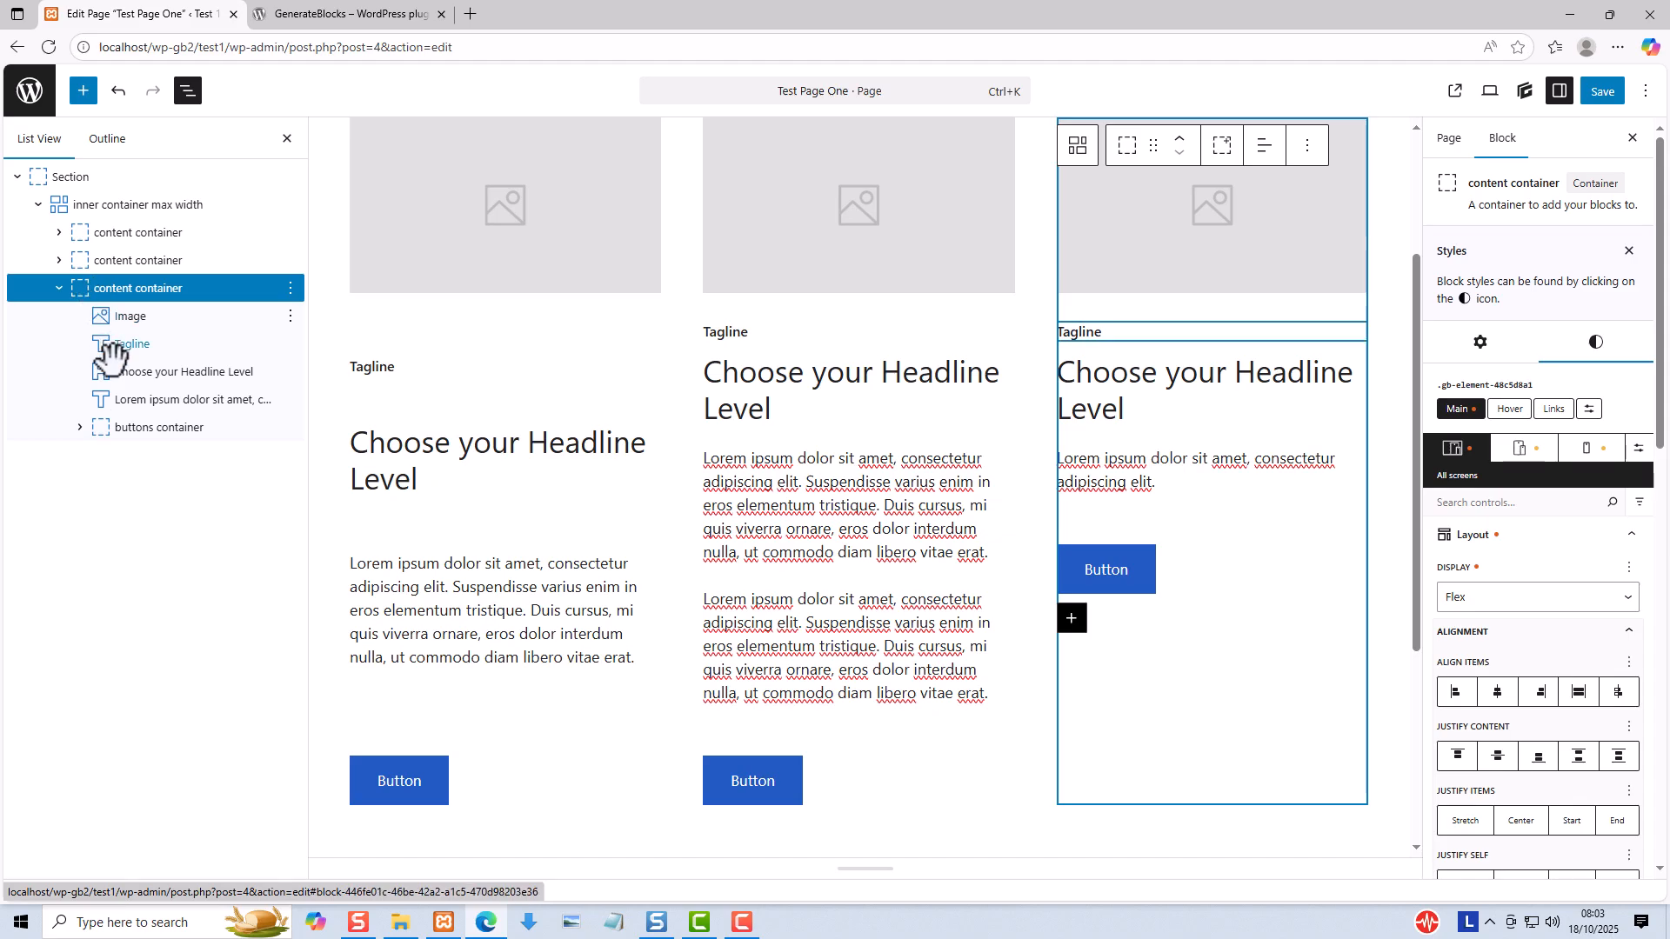
click(103, 422)
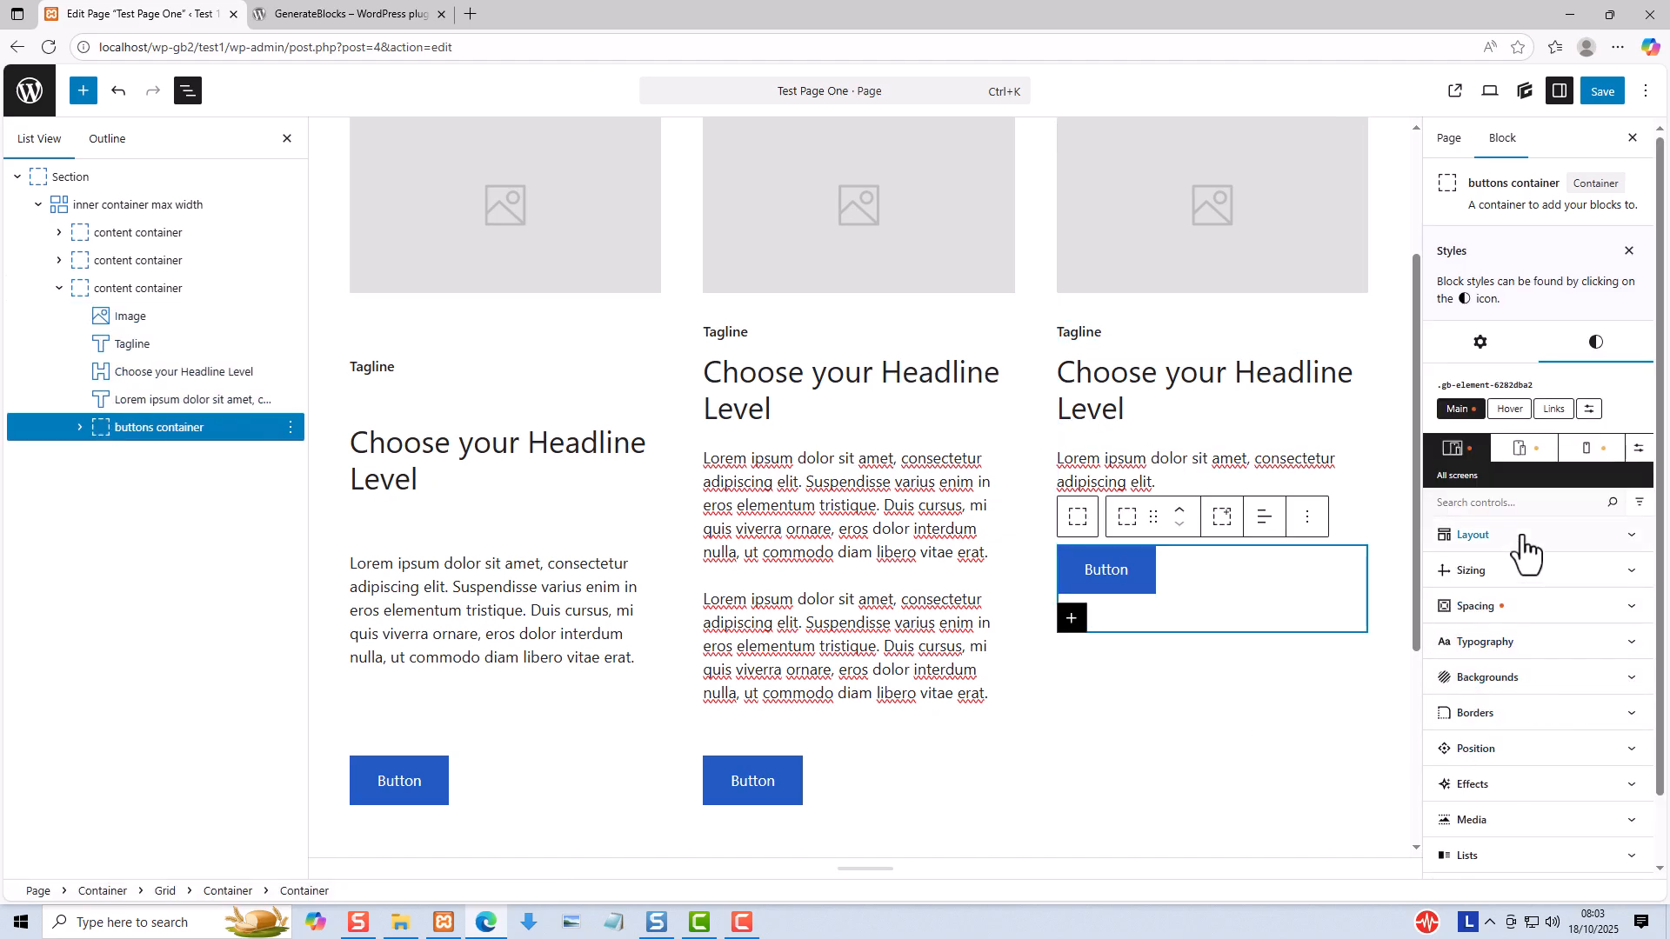
click(1493, 548)
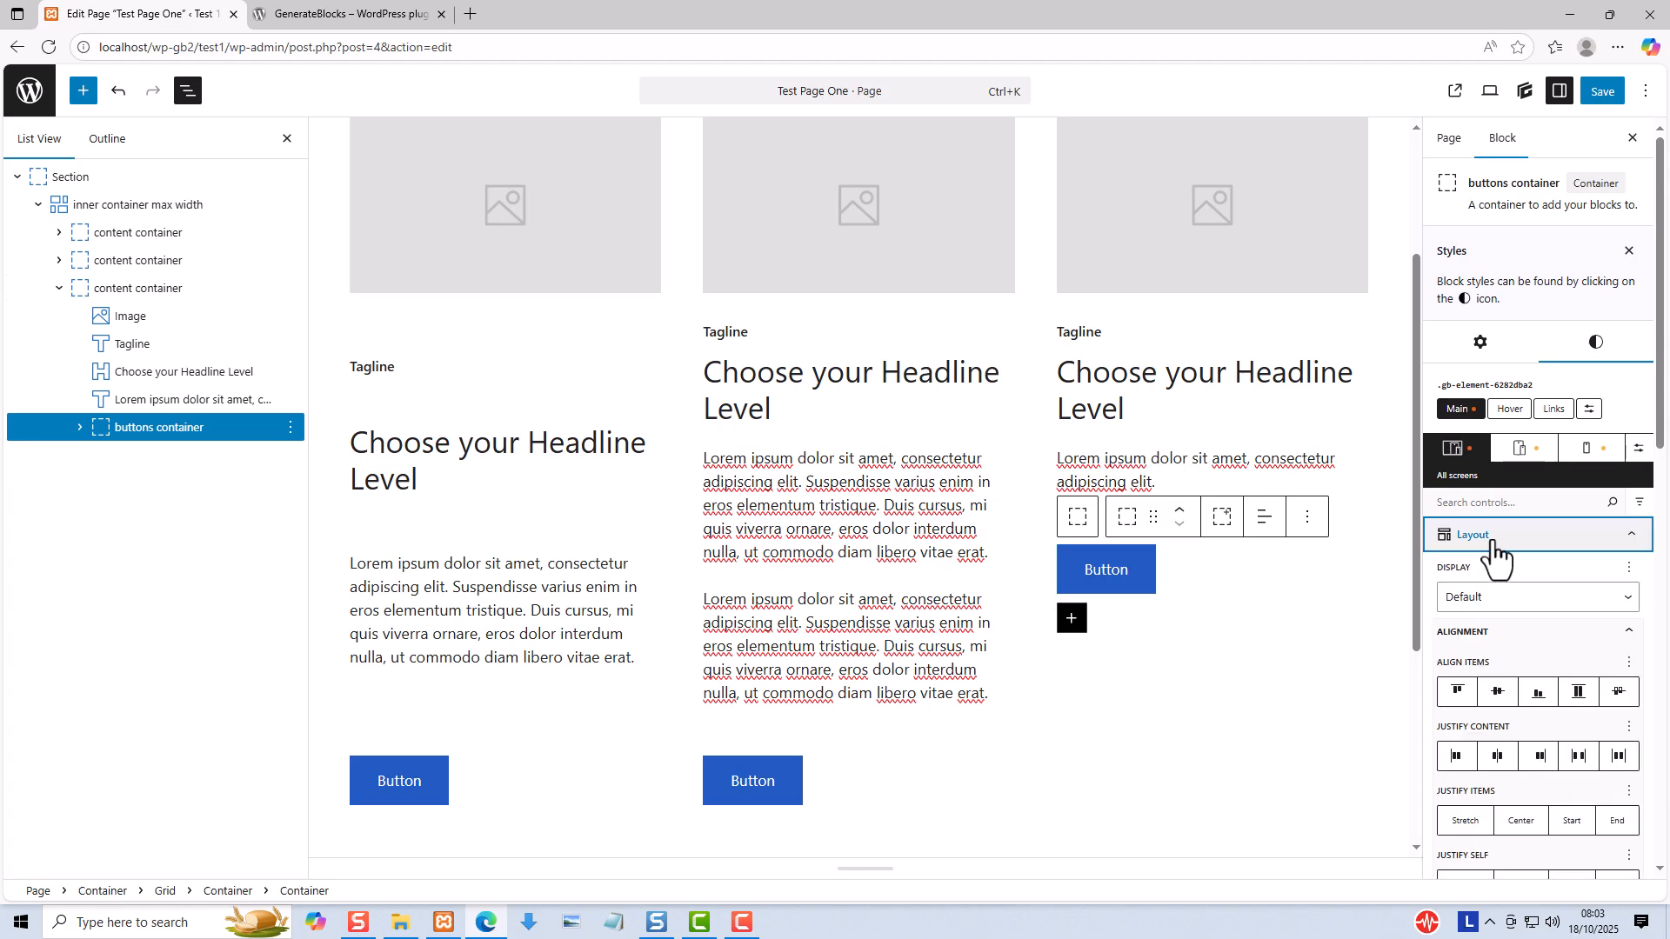
click(101, 288)
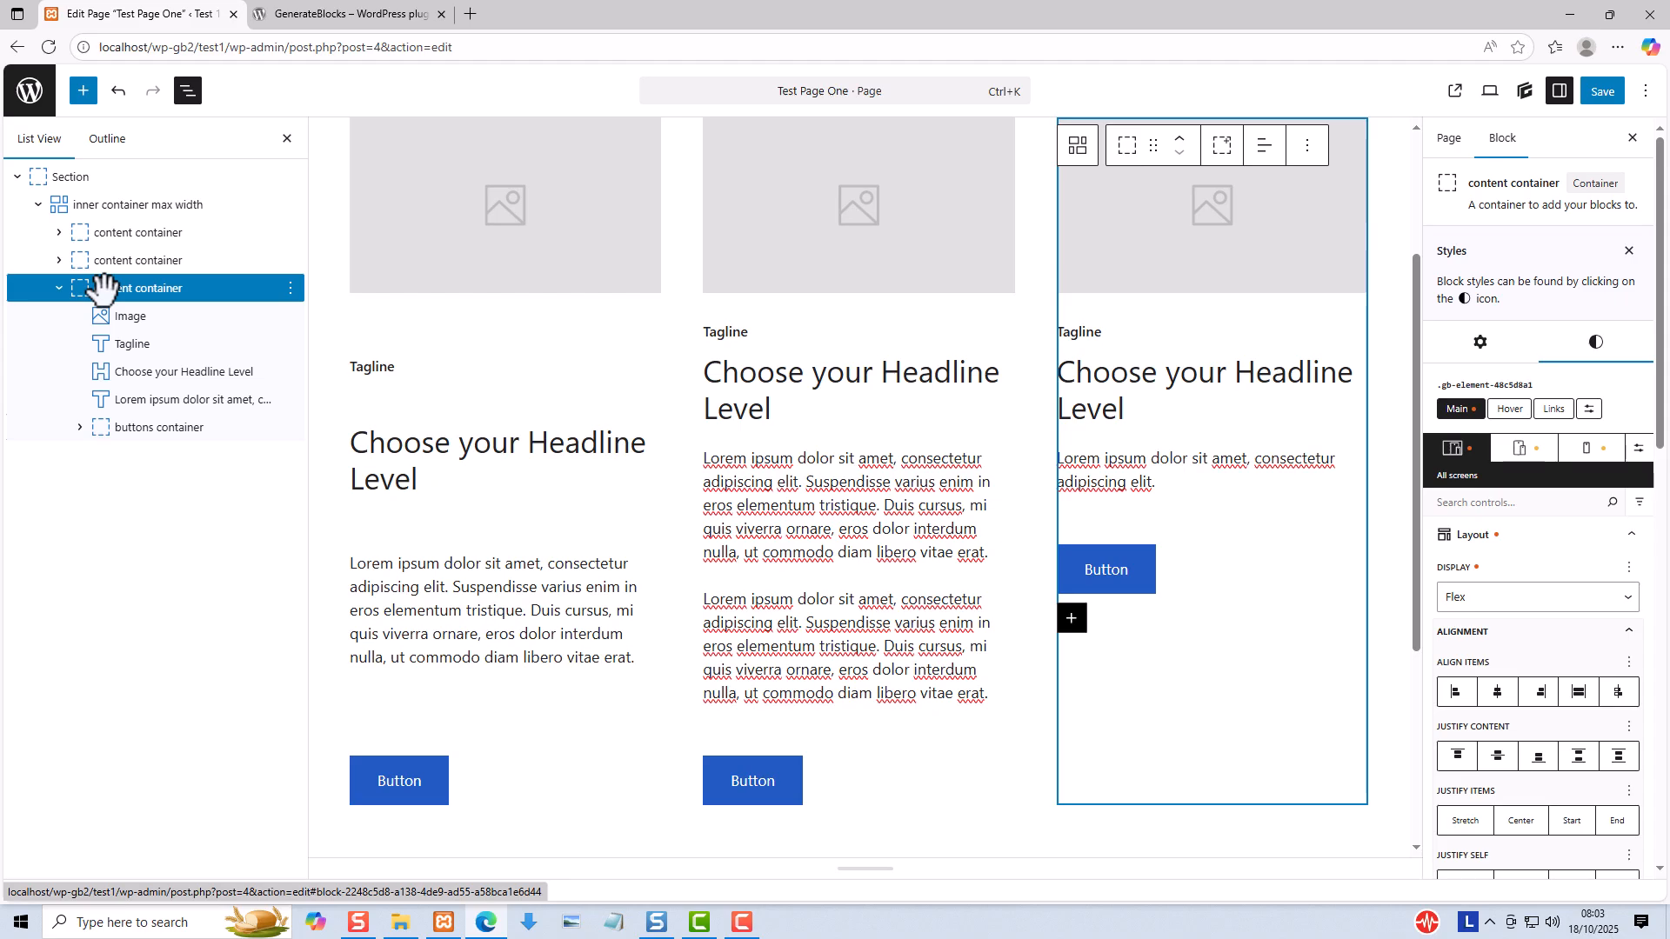
click(135, 427)
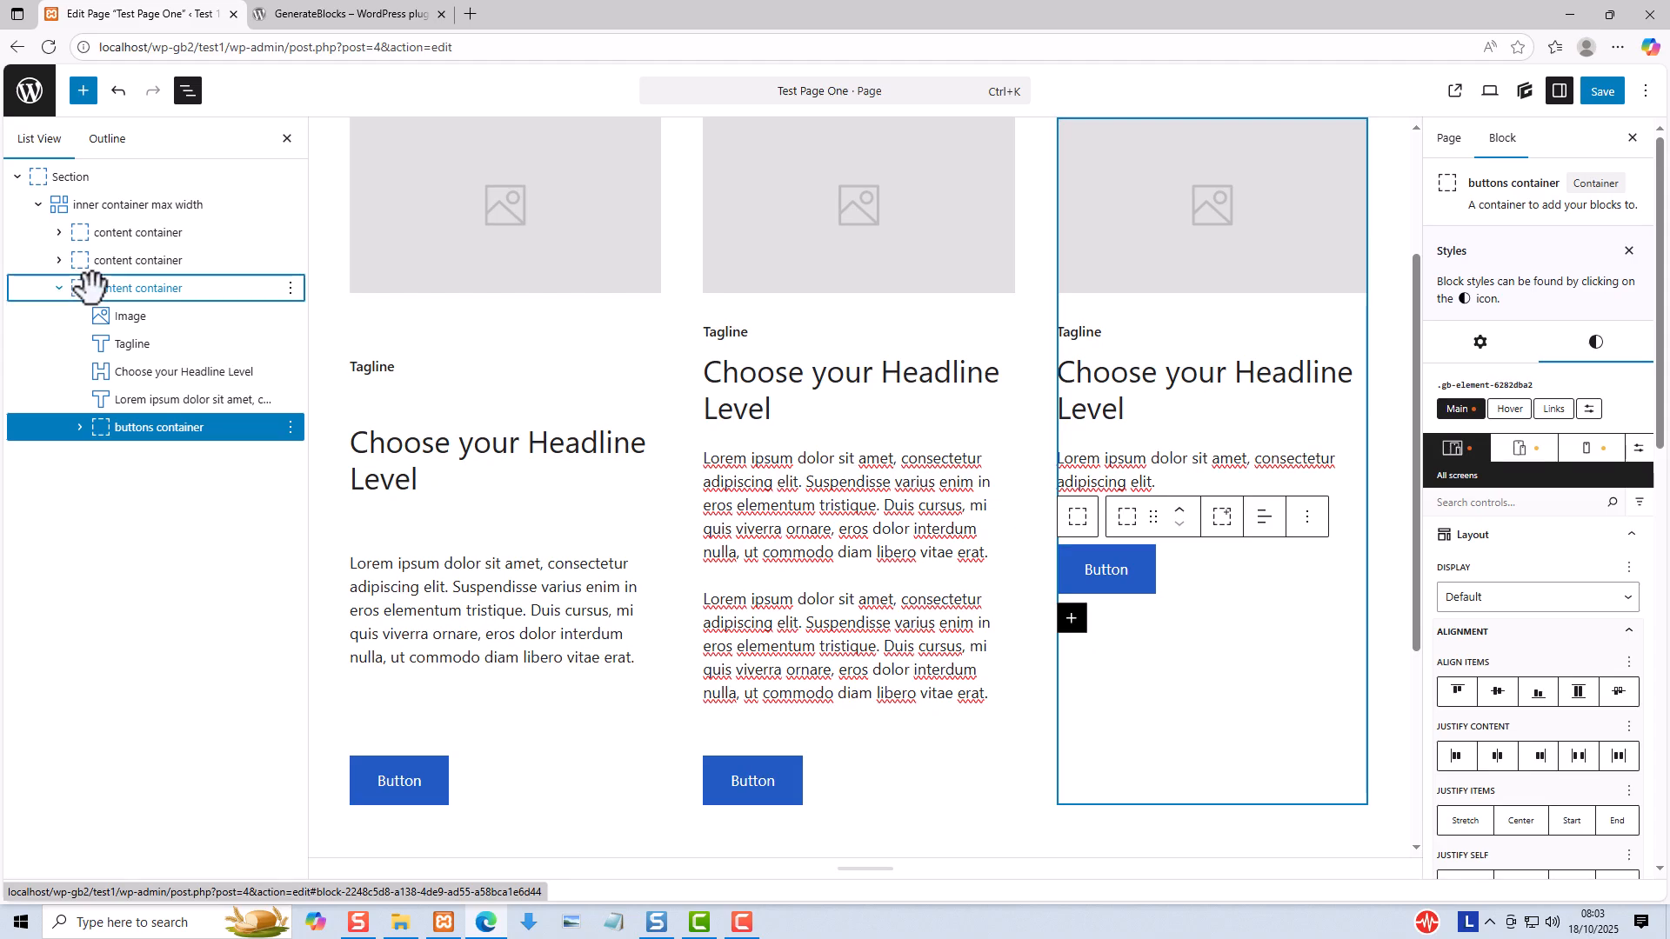
click(94, 288)
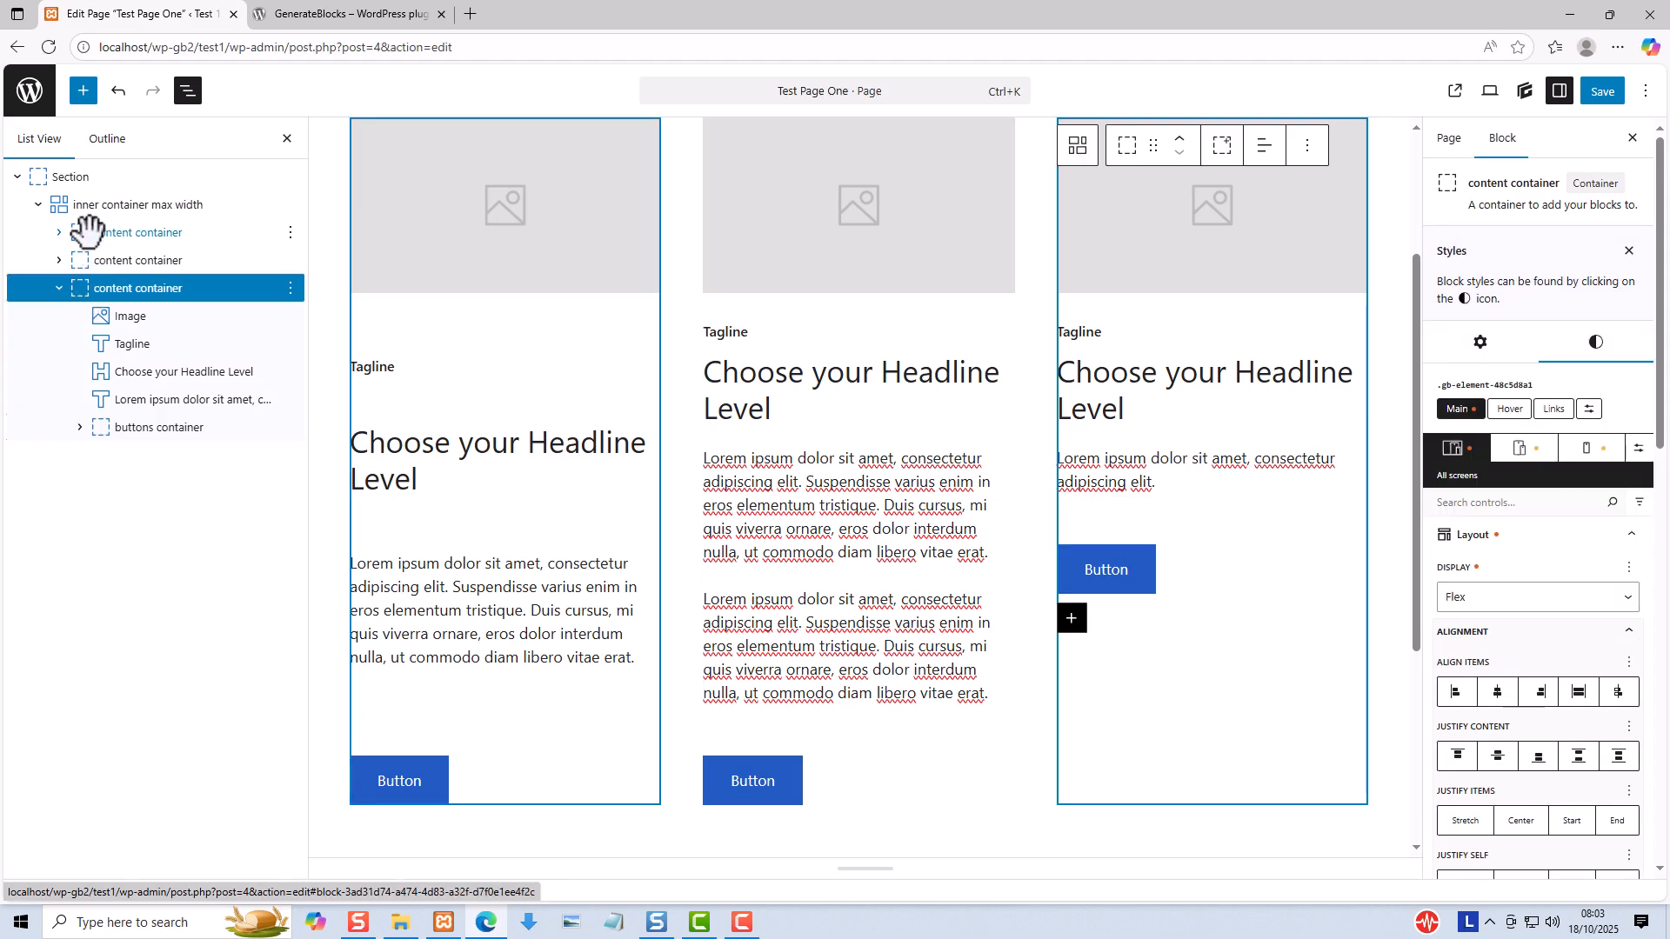
click(88, 229)
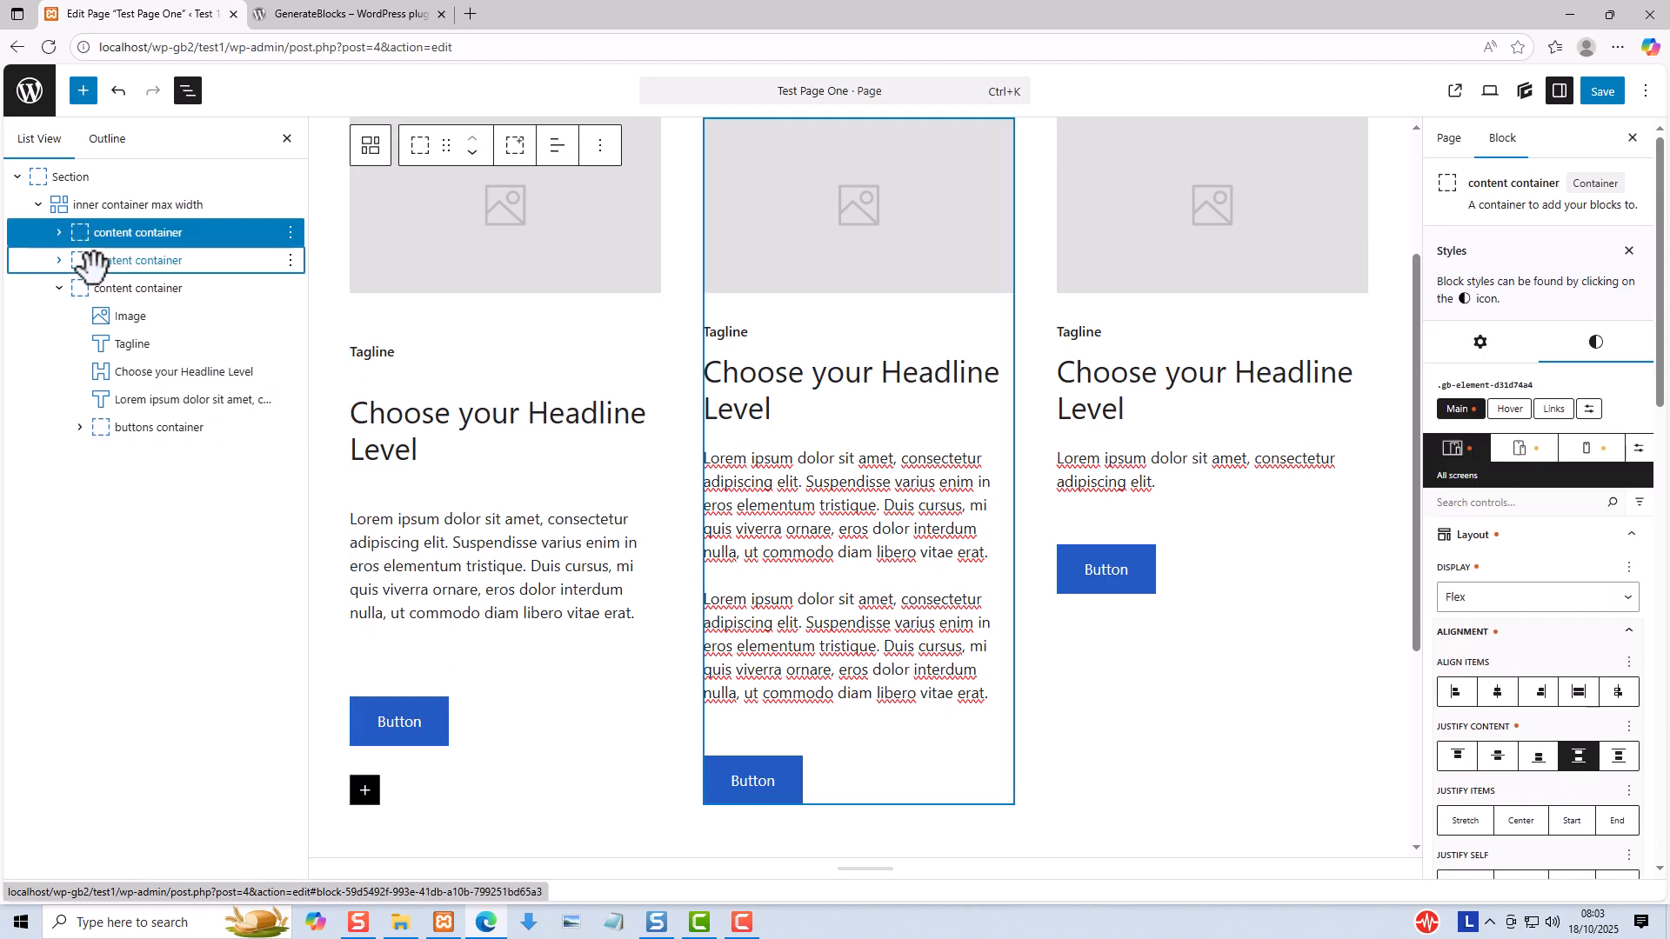
click(86, 261)
click(91, 287)
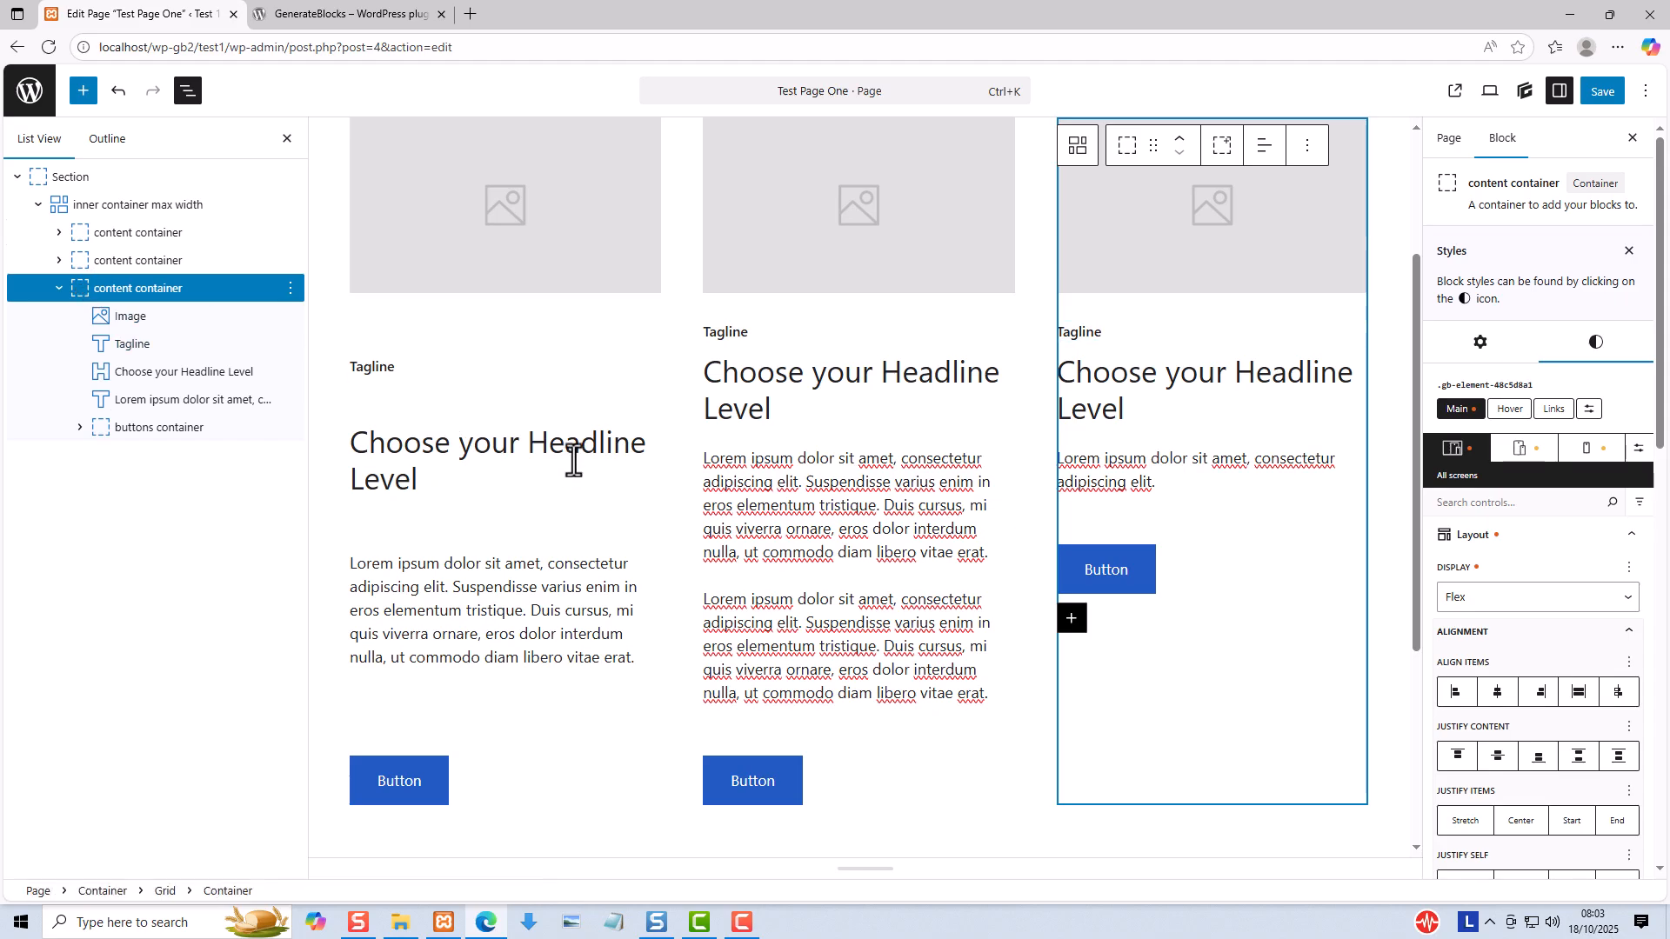
click(574, 442)
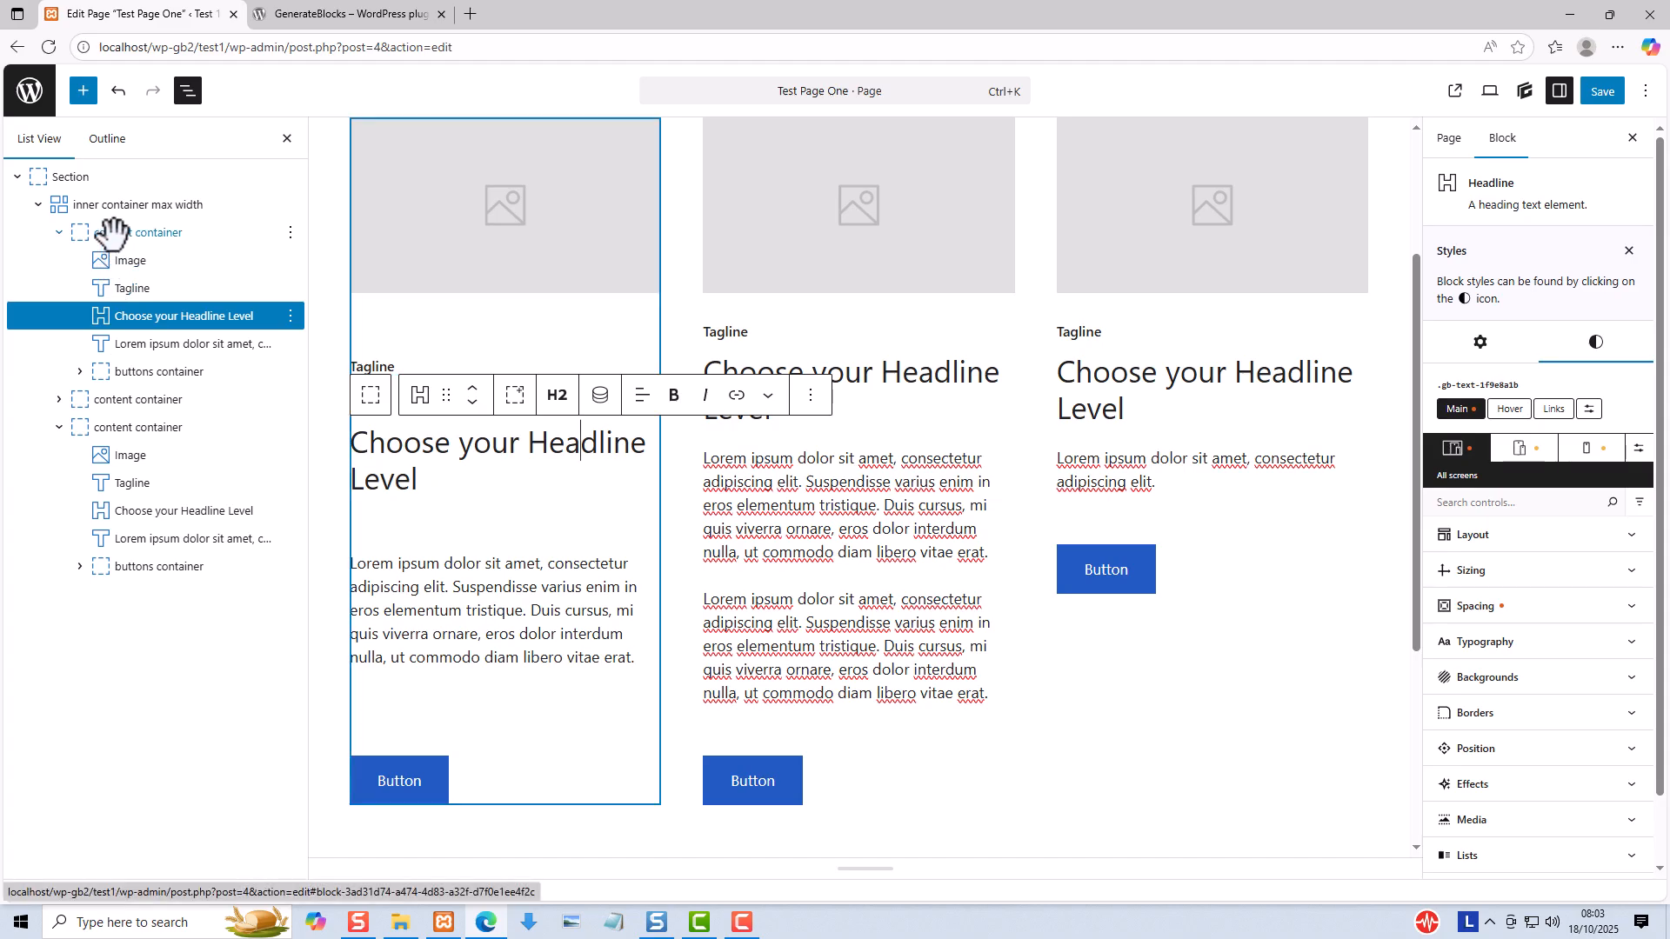
click(113, 230)
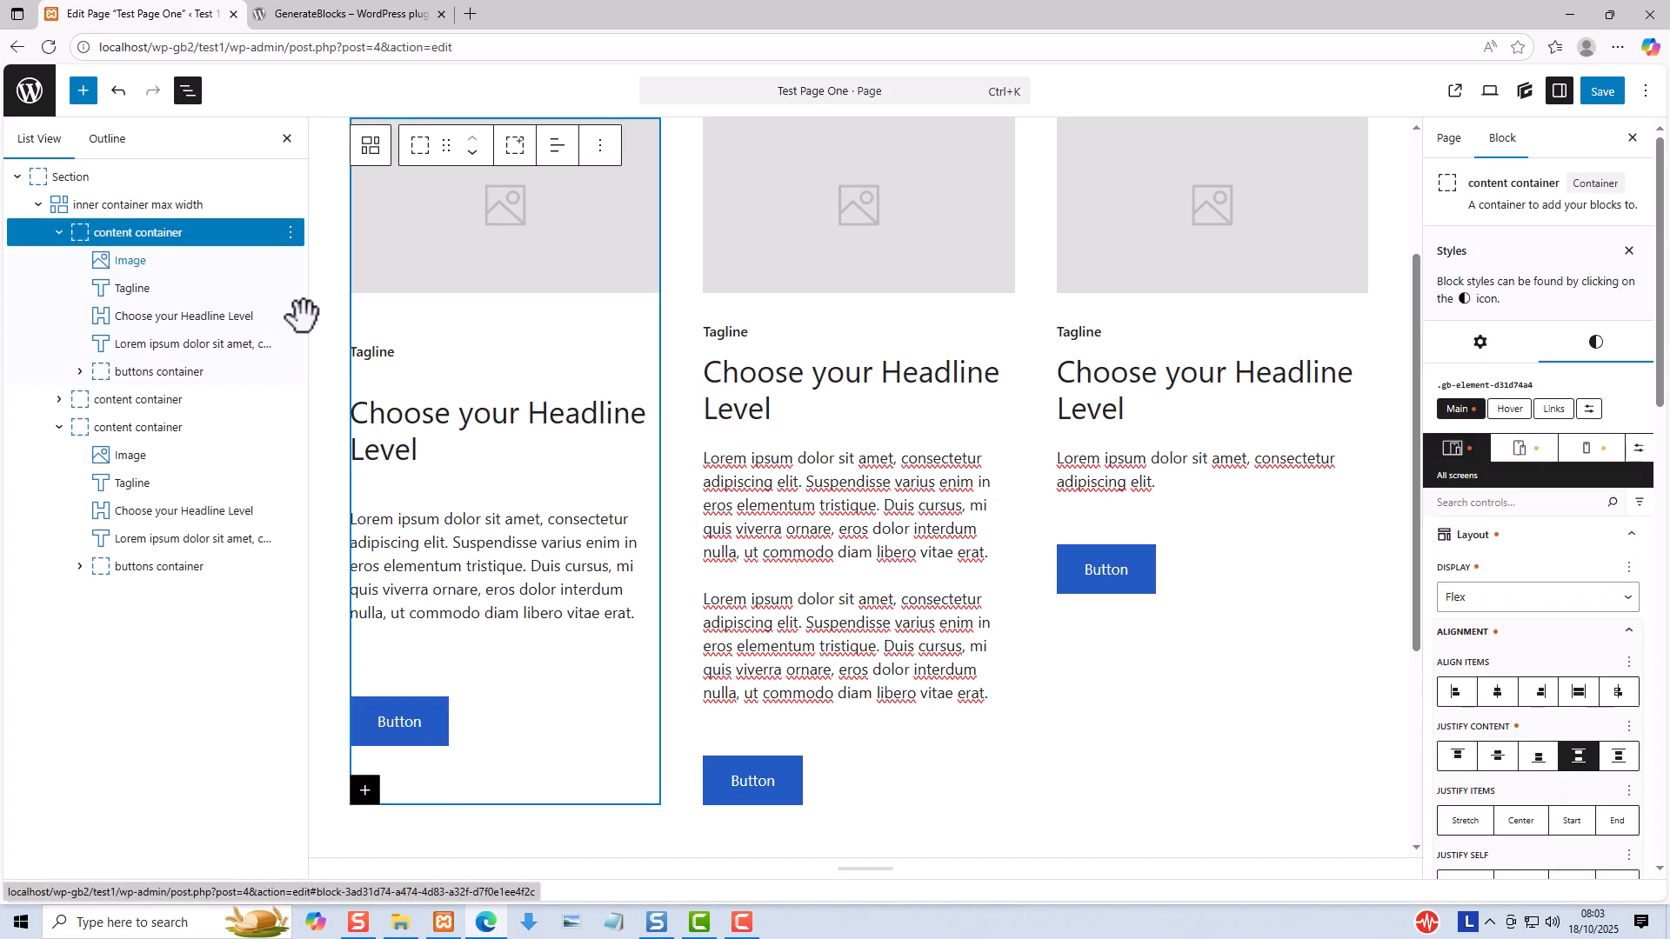
- Set Justify Content to Space Between on the third column's content container
click(1219, 464)
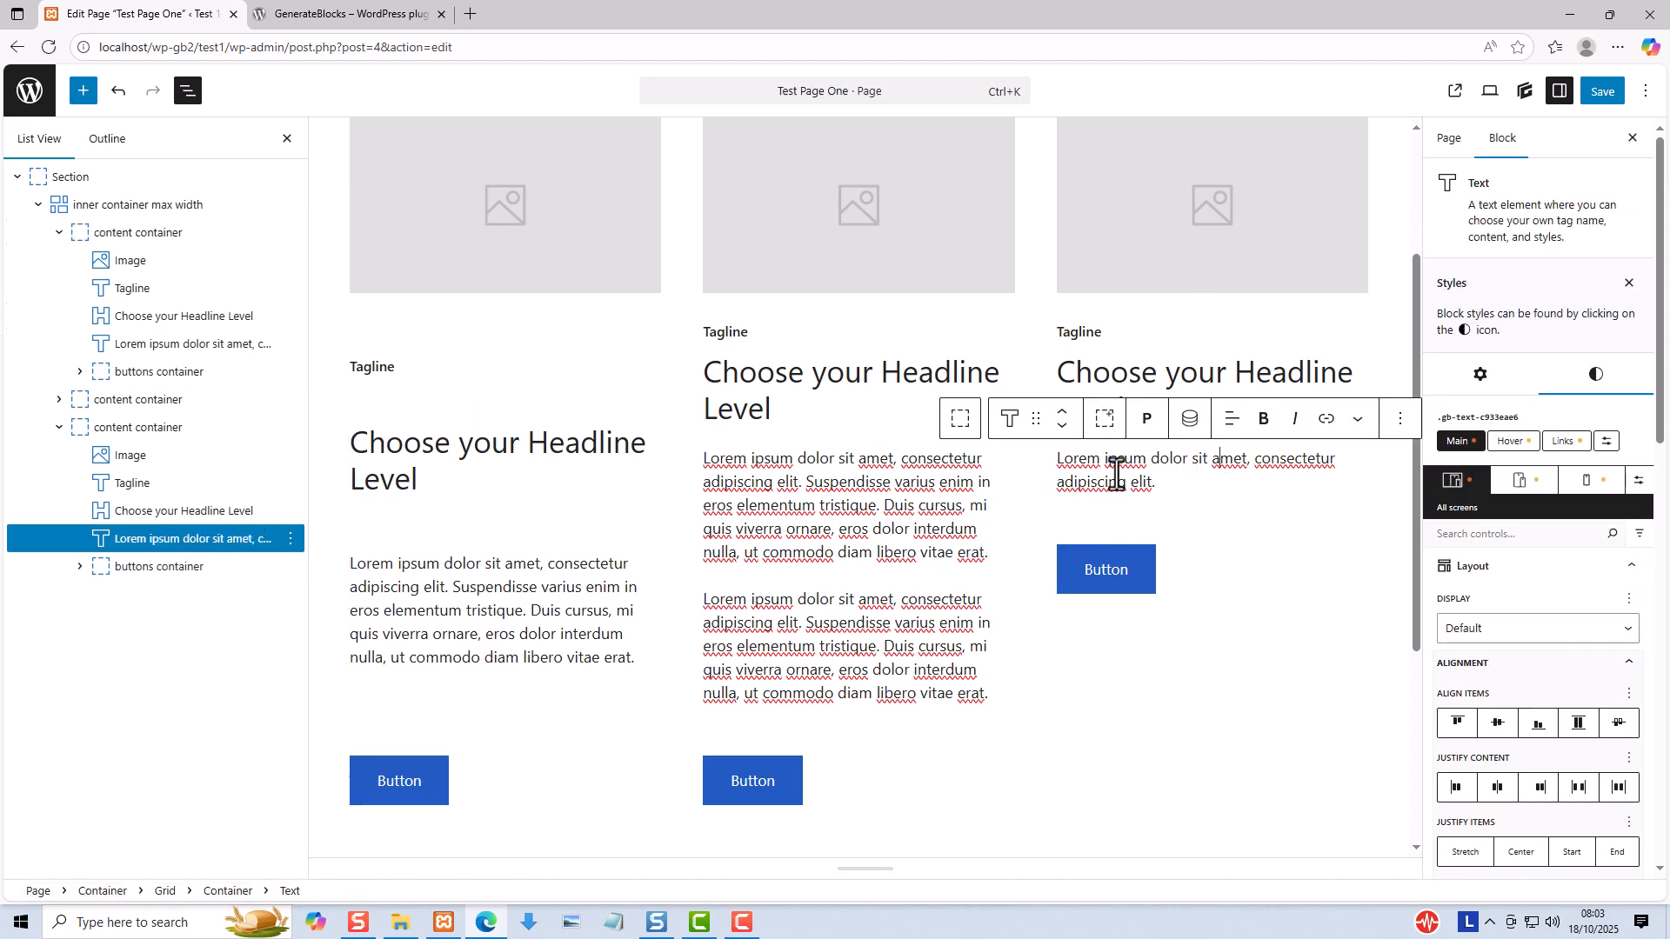
click(102, 428)
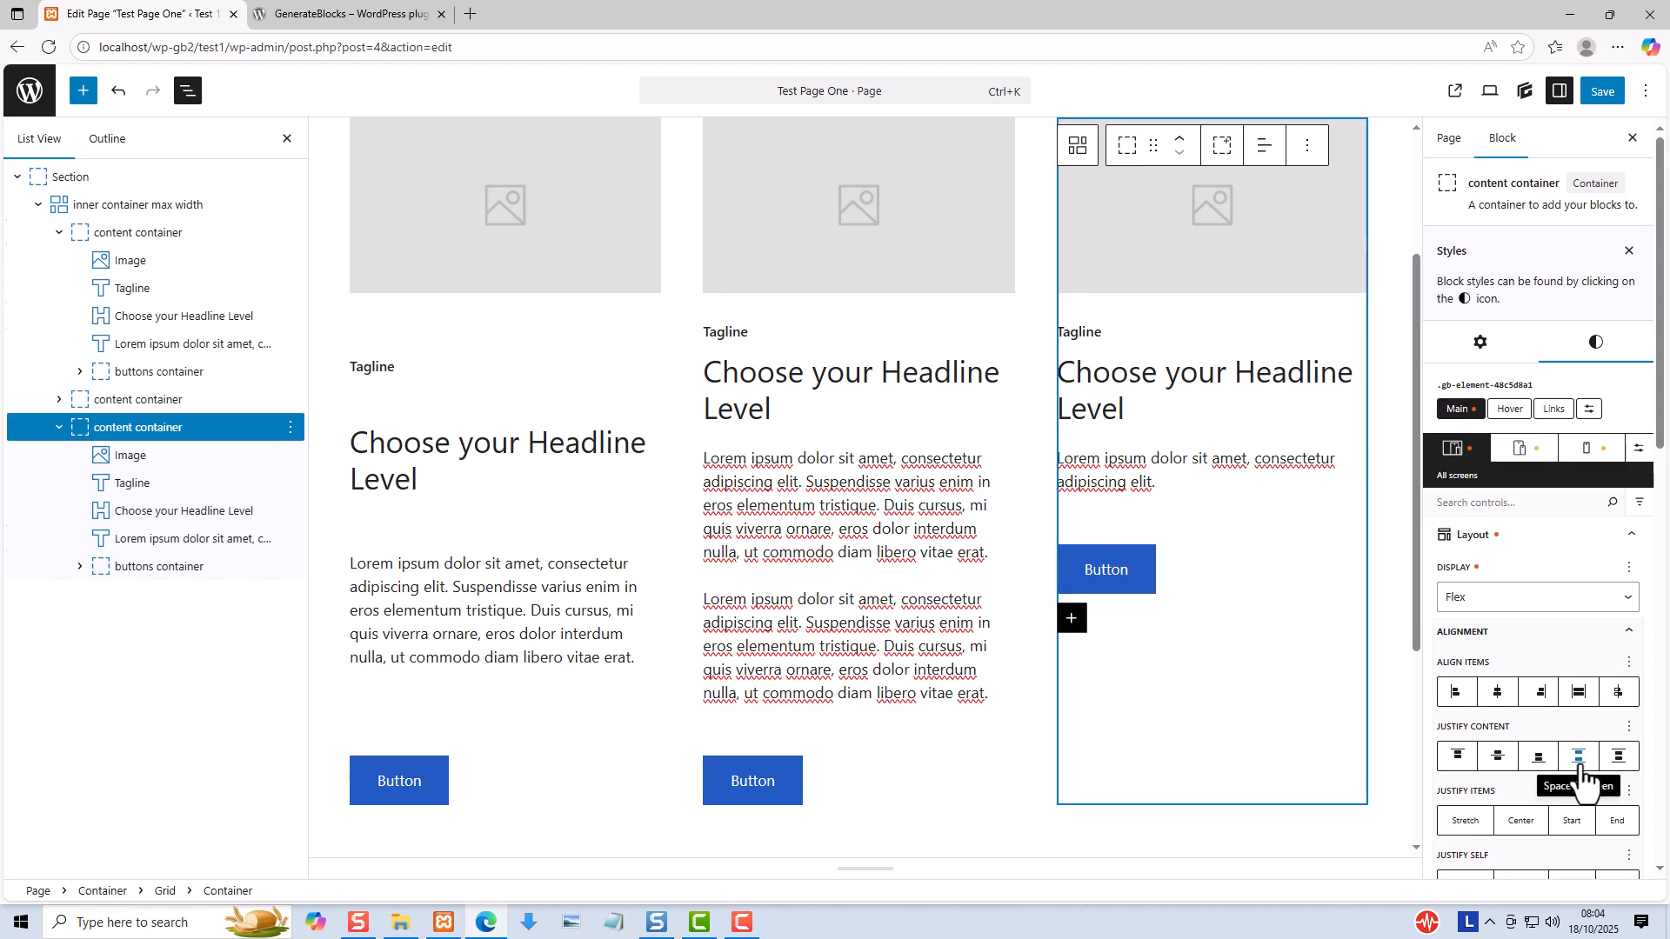
click(1580, 757)
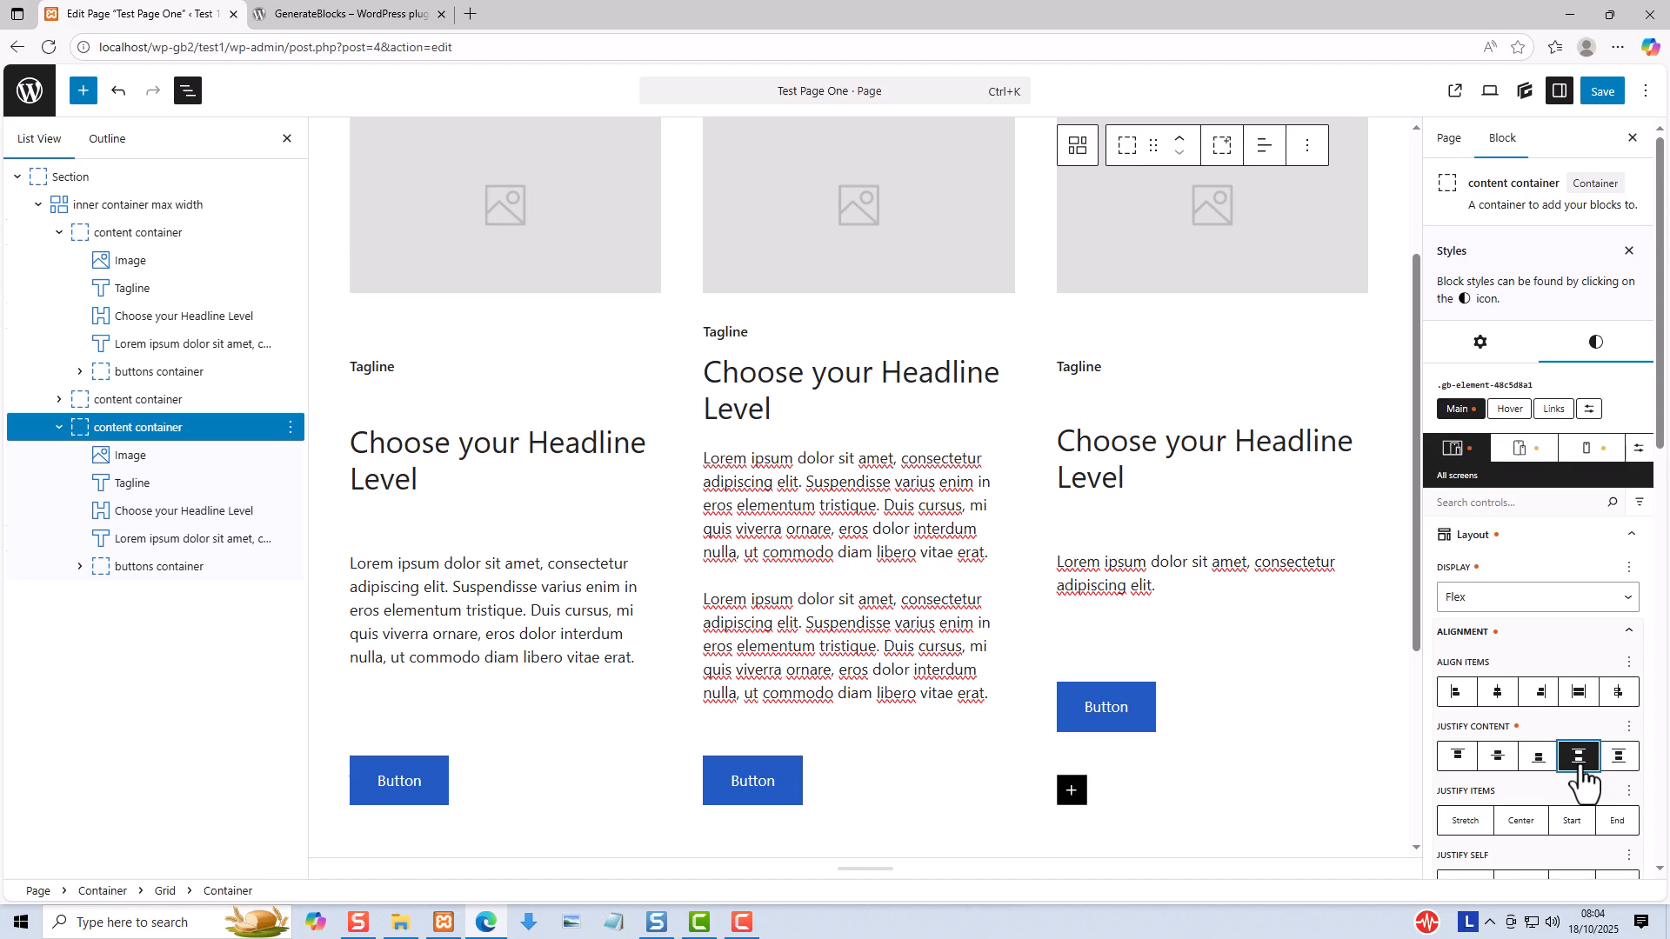
- Save the page and inspect the button alignment across the three columns on the published page
click(1600, 94)
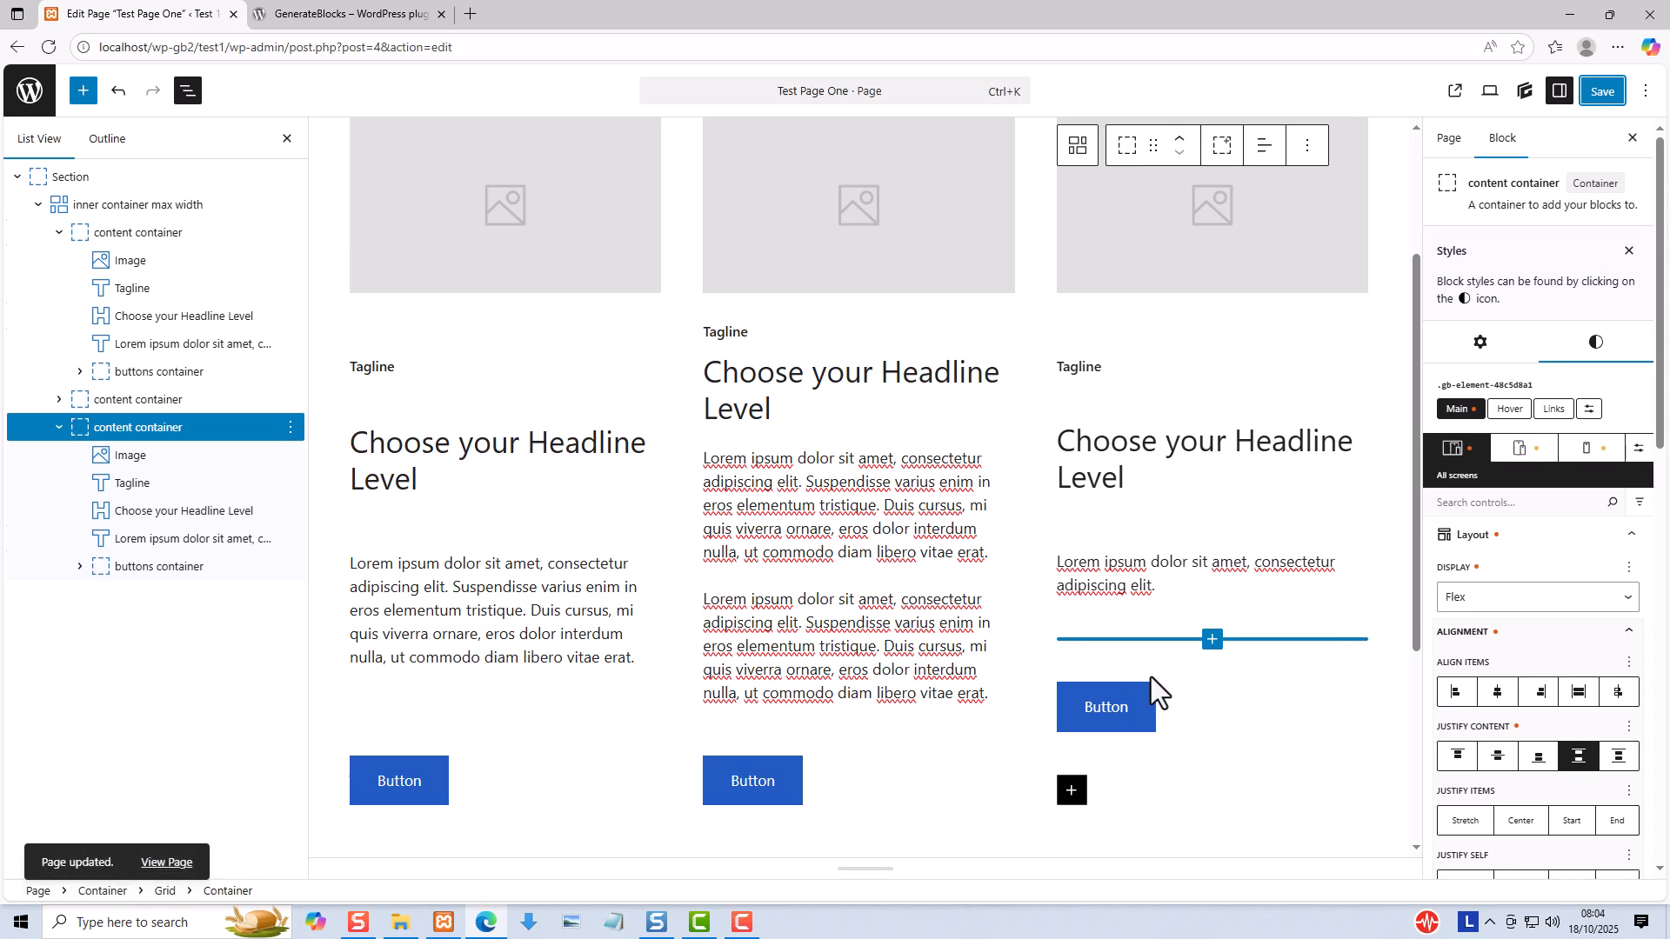
click(167, 864)
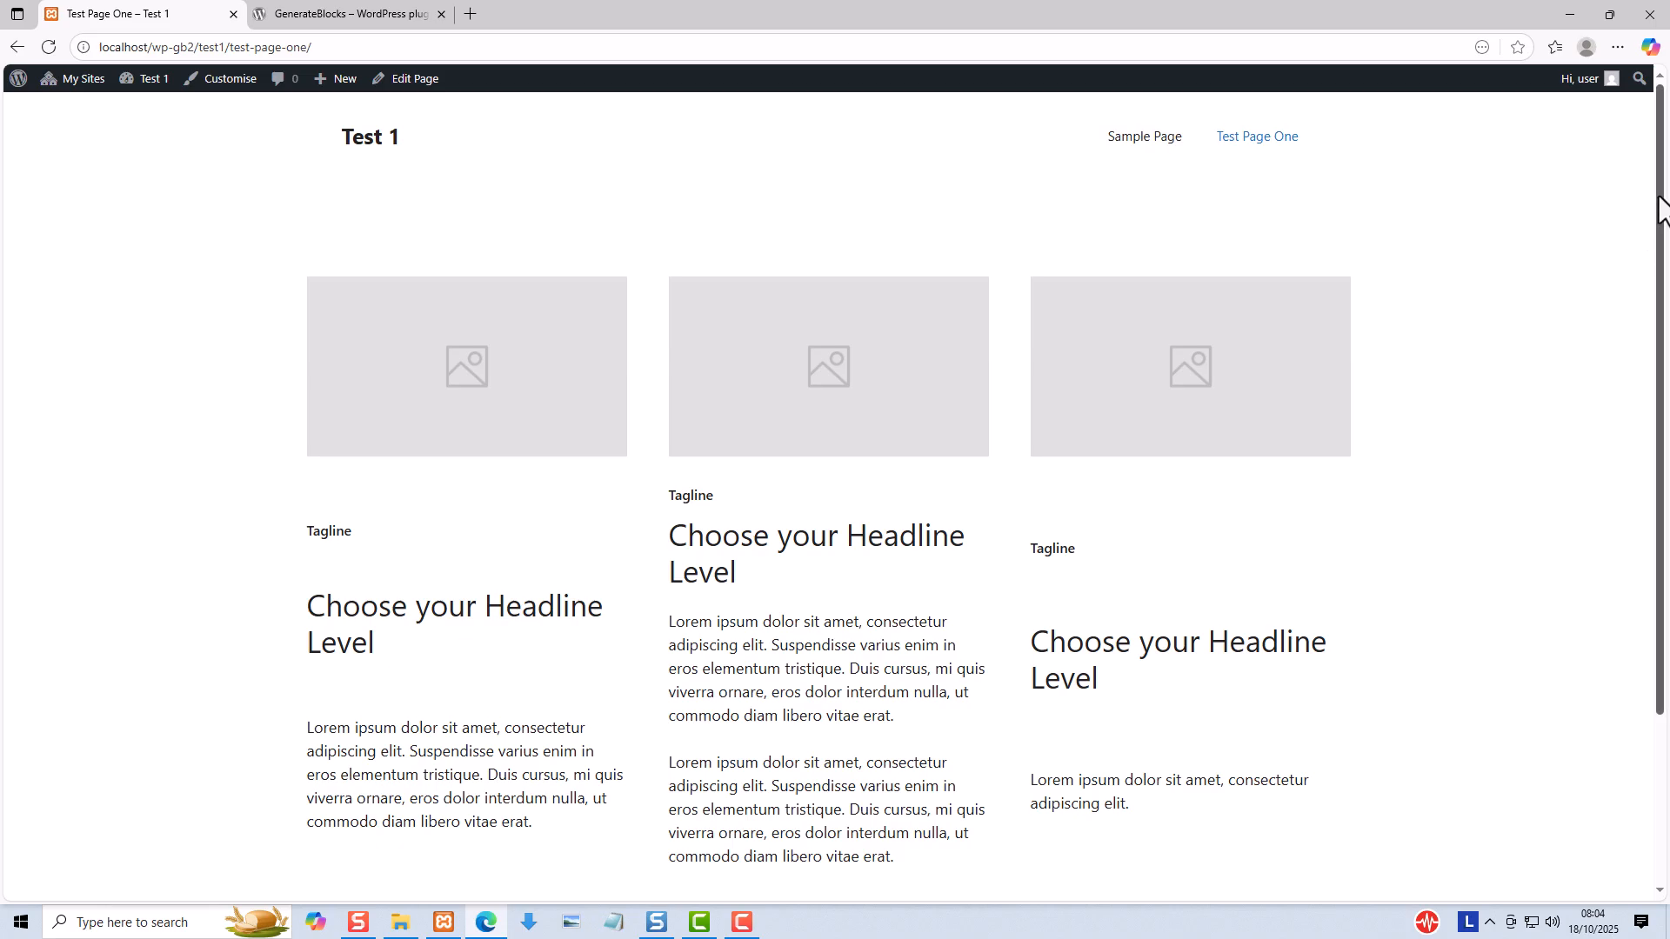
drag(1662, 197, 1666, 310)
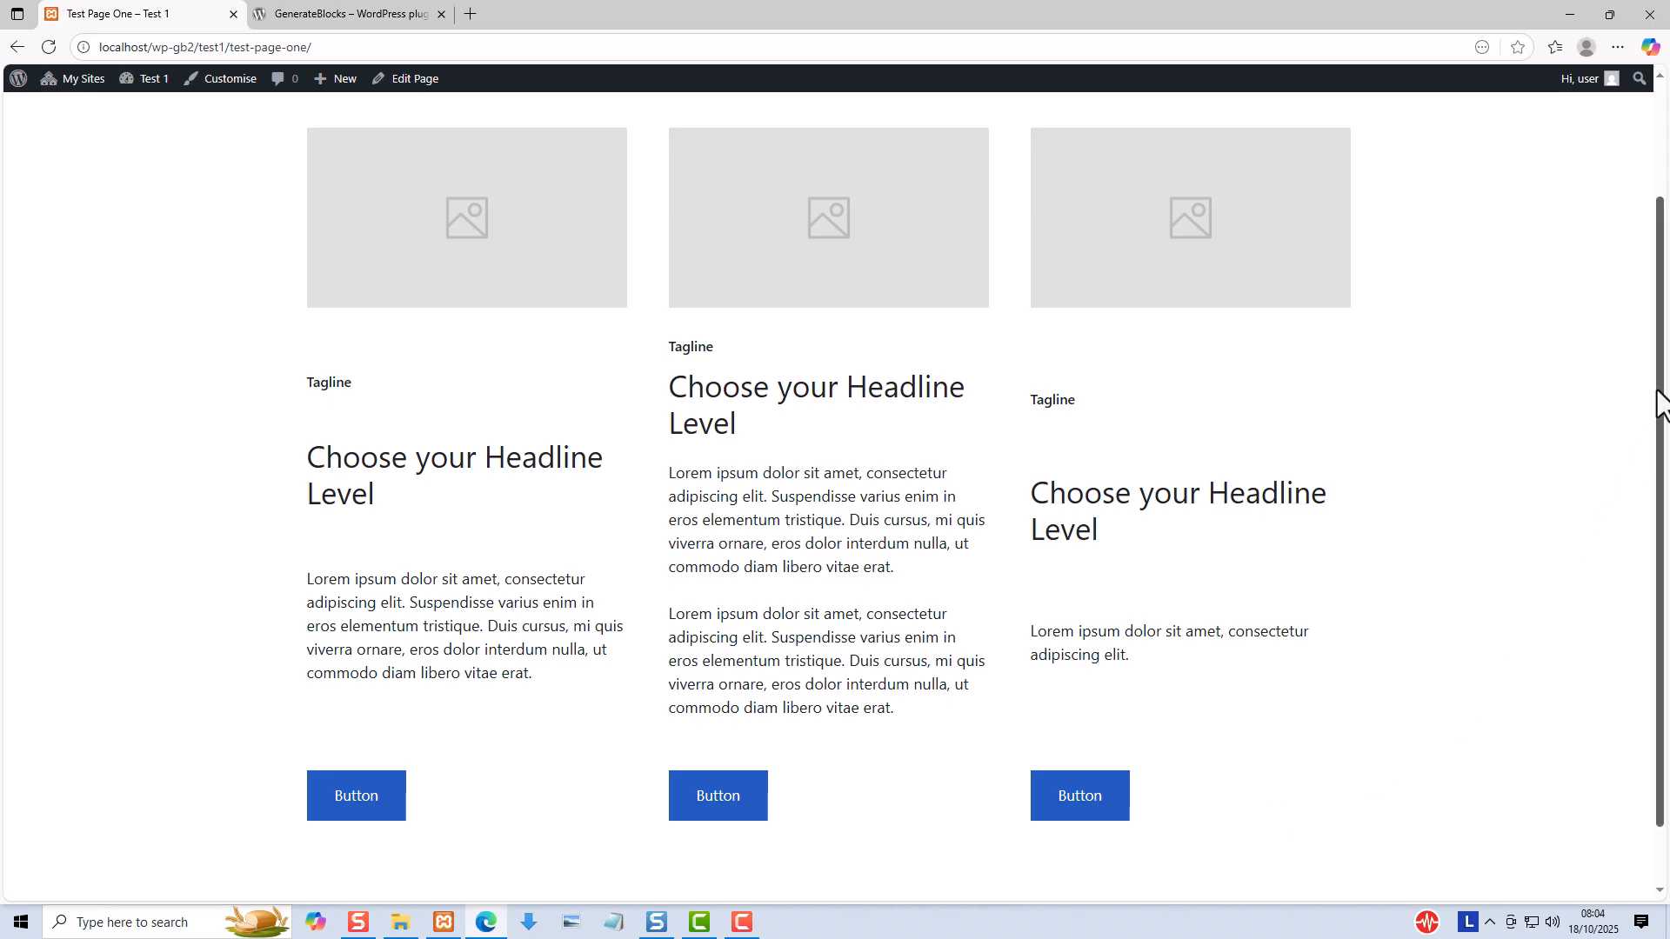
drag(1660, 388, 1668, 346)
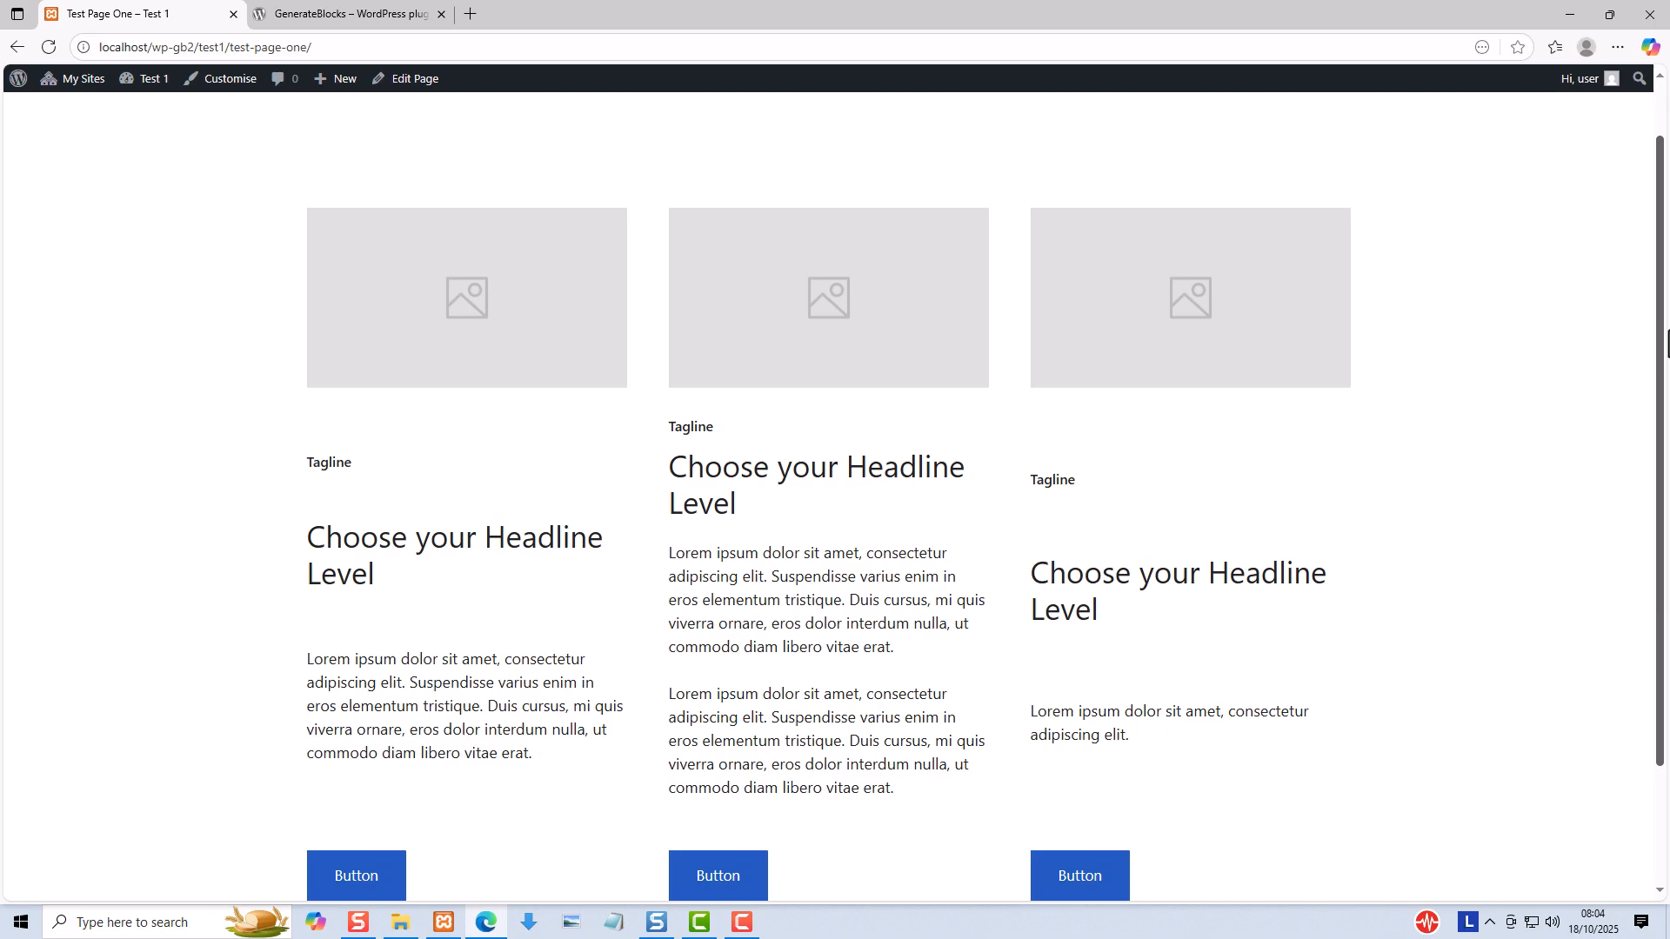
drag(1664, 344, 1661, 407)
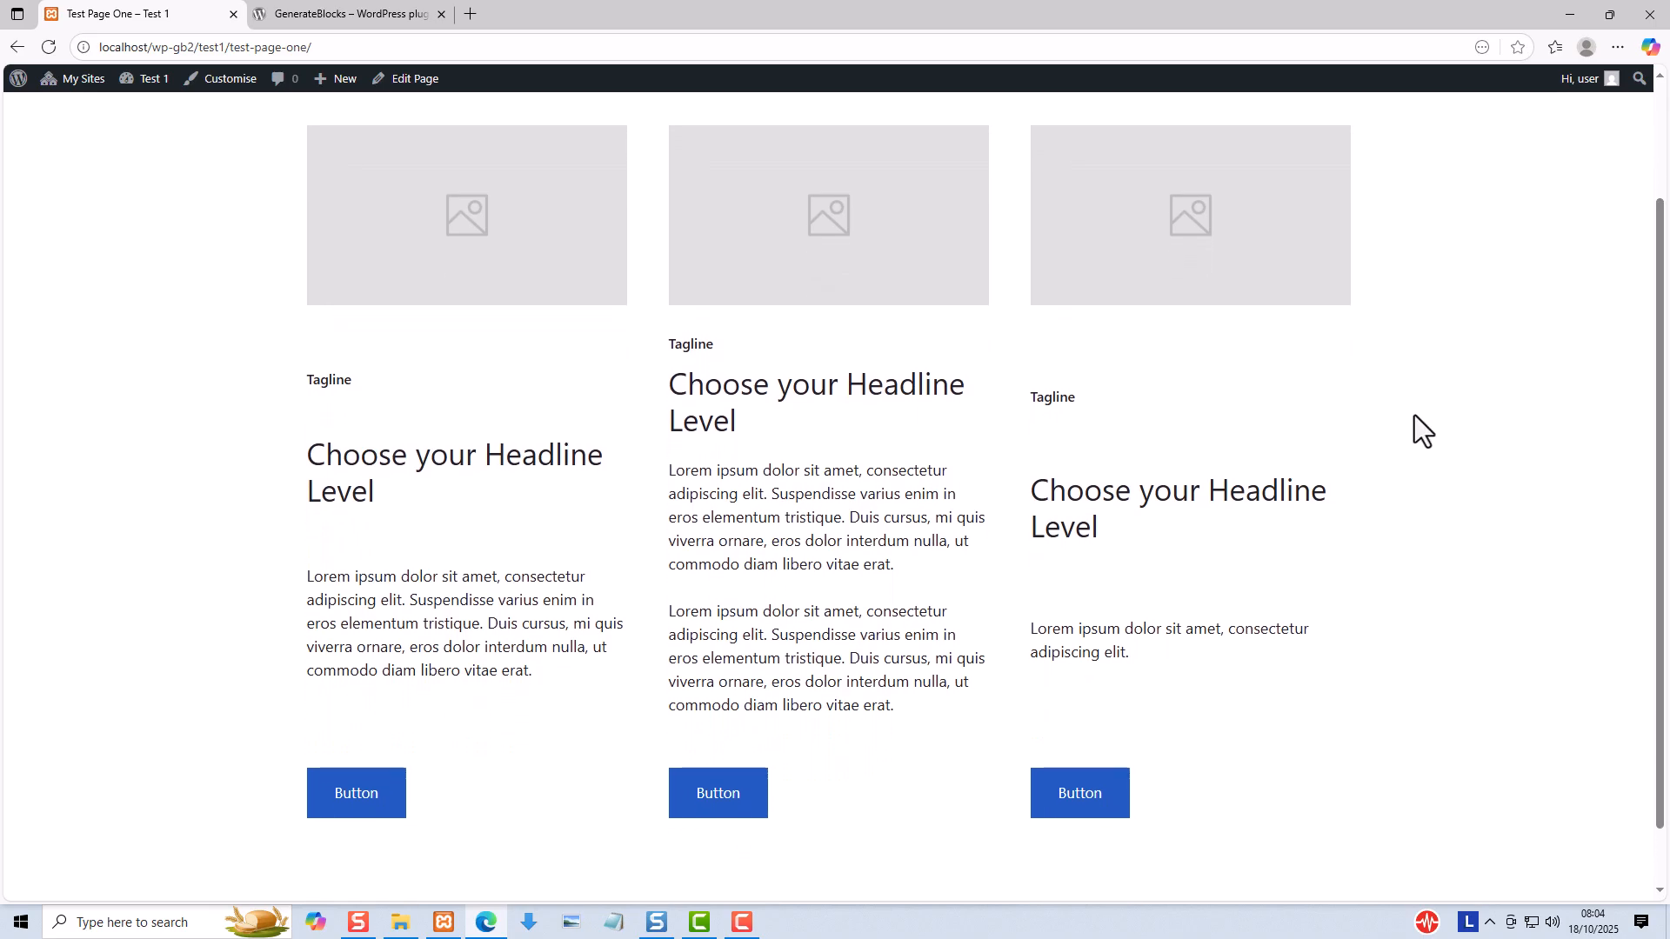
- Reopen Test Page One for editing and set the first content container's Justify Content to Start
click(401, 82)
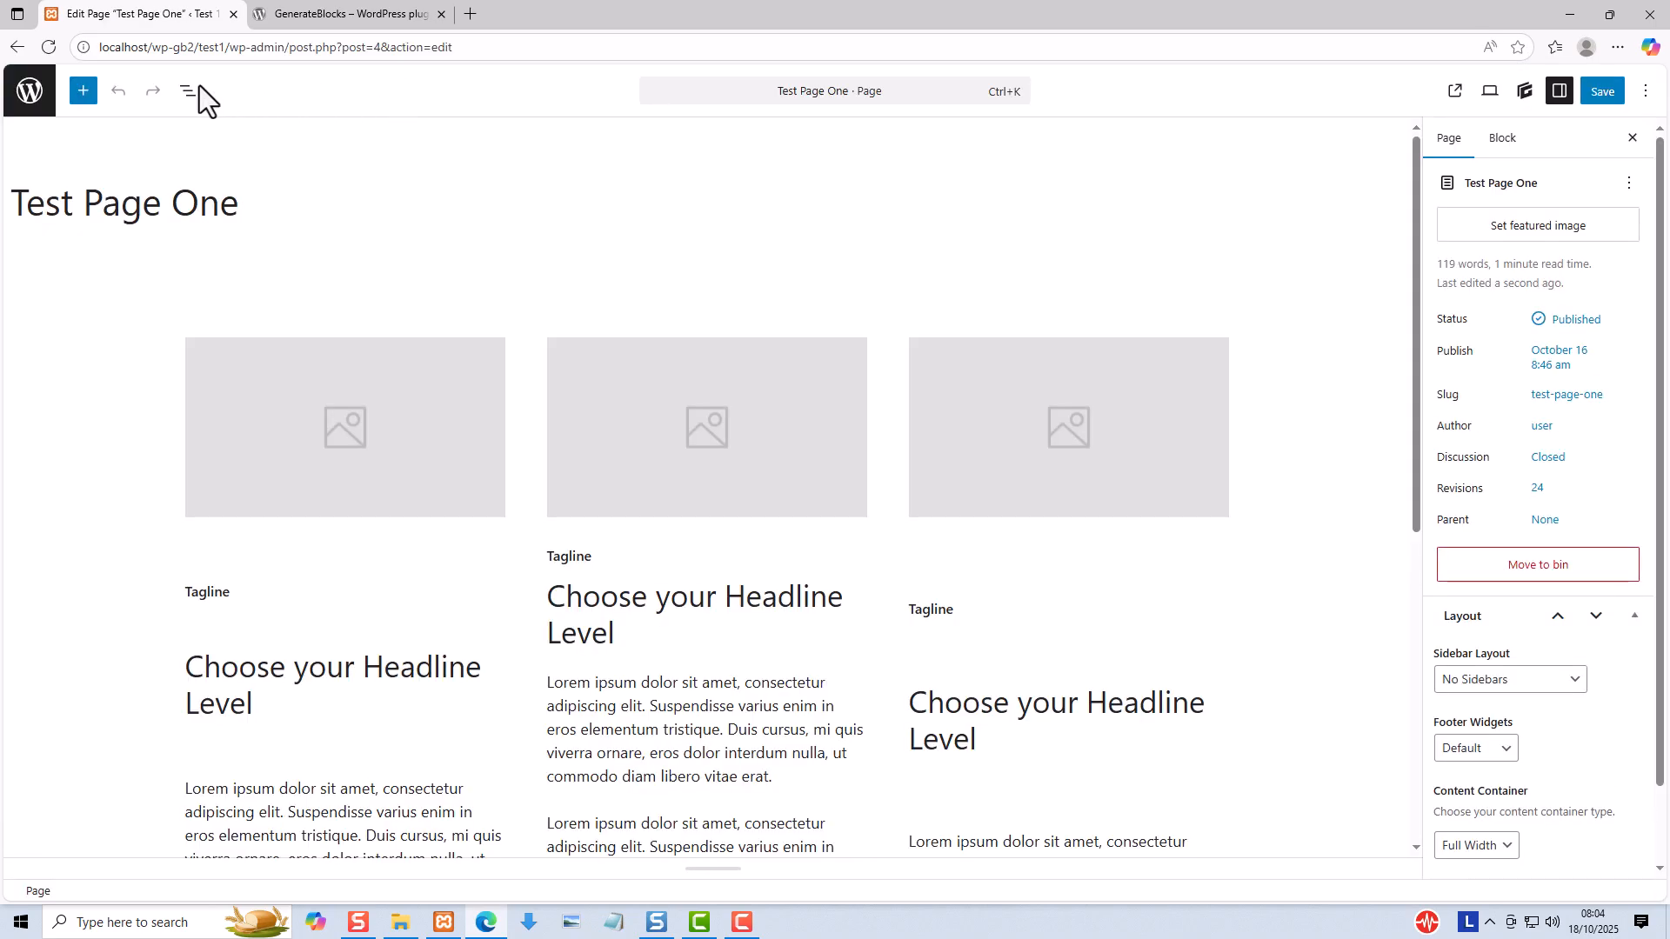
click(188, 91)
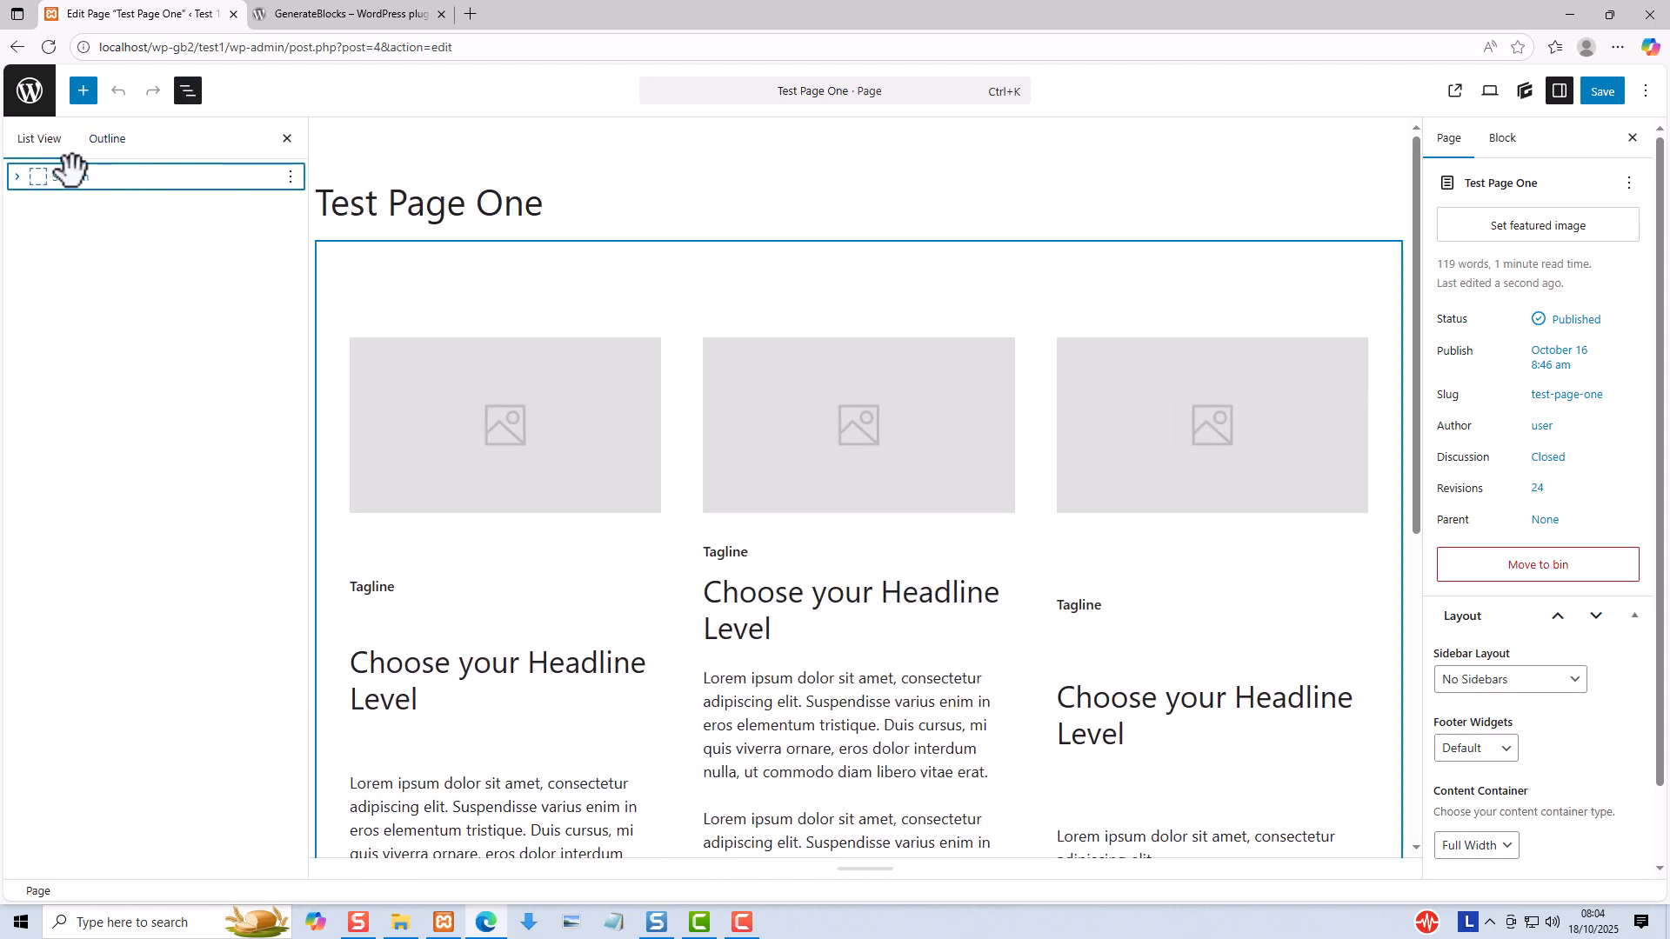
click(17, 177)
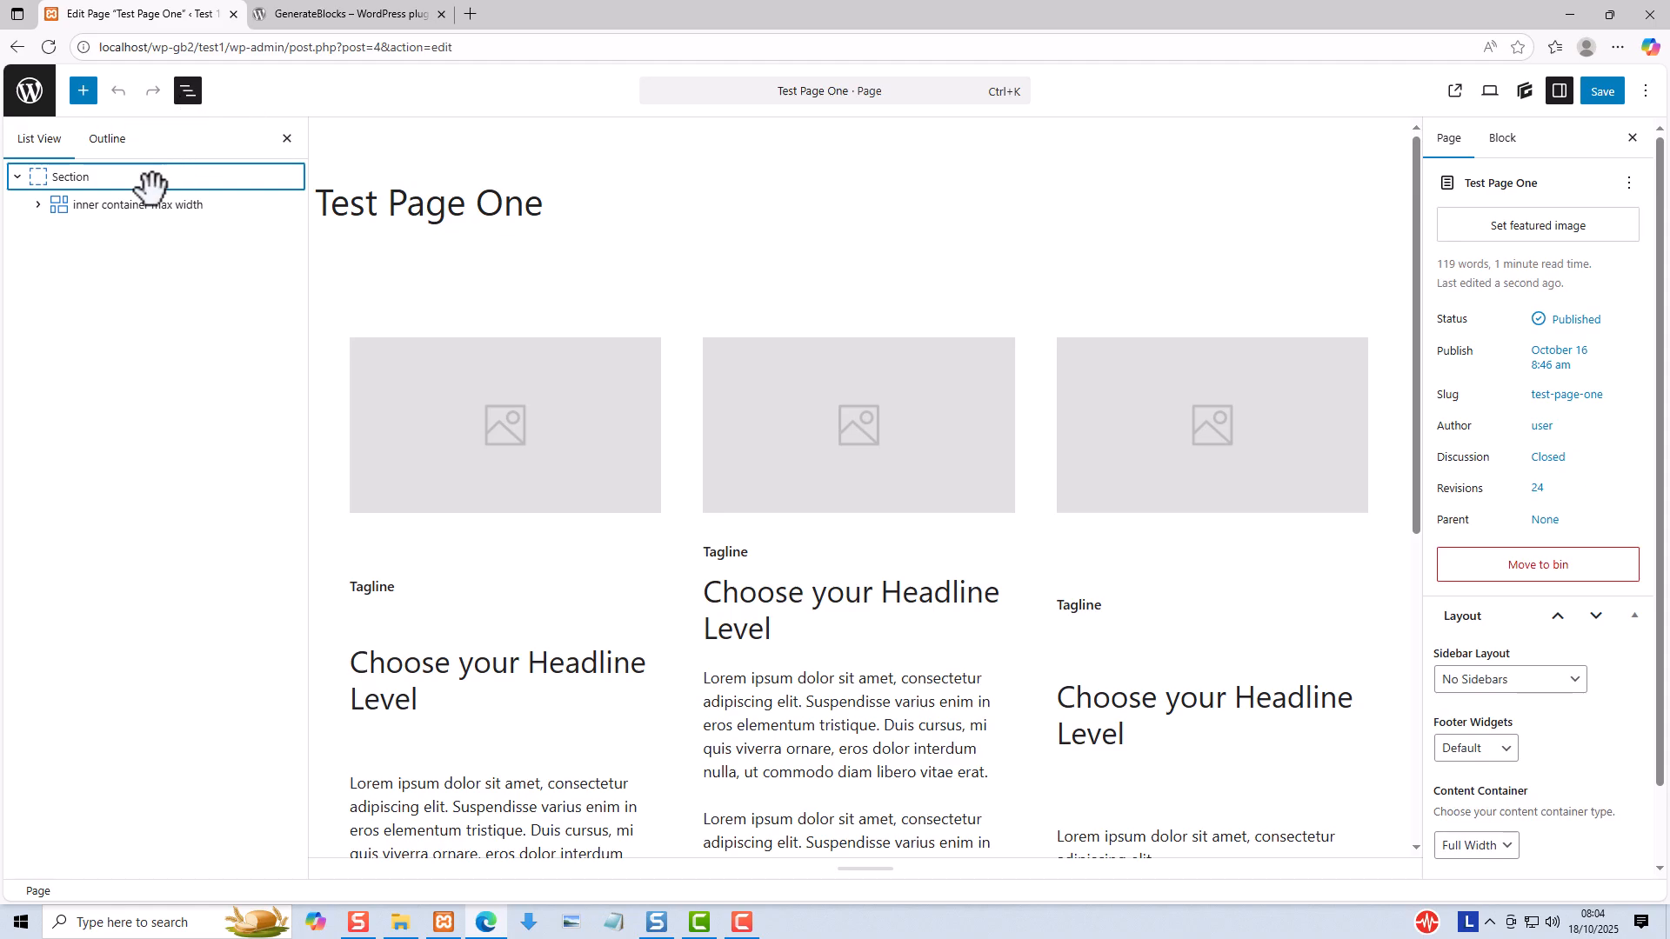
click(37, 205)
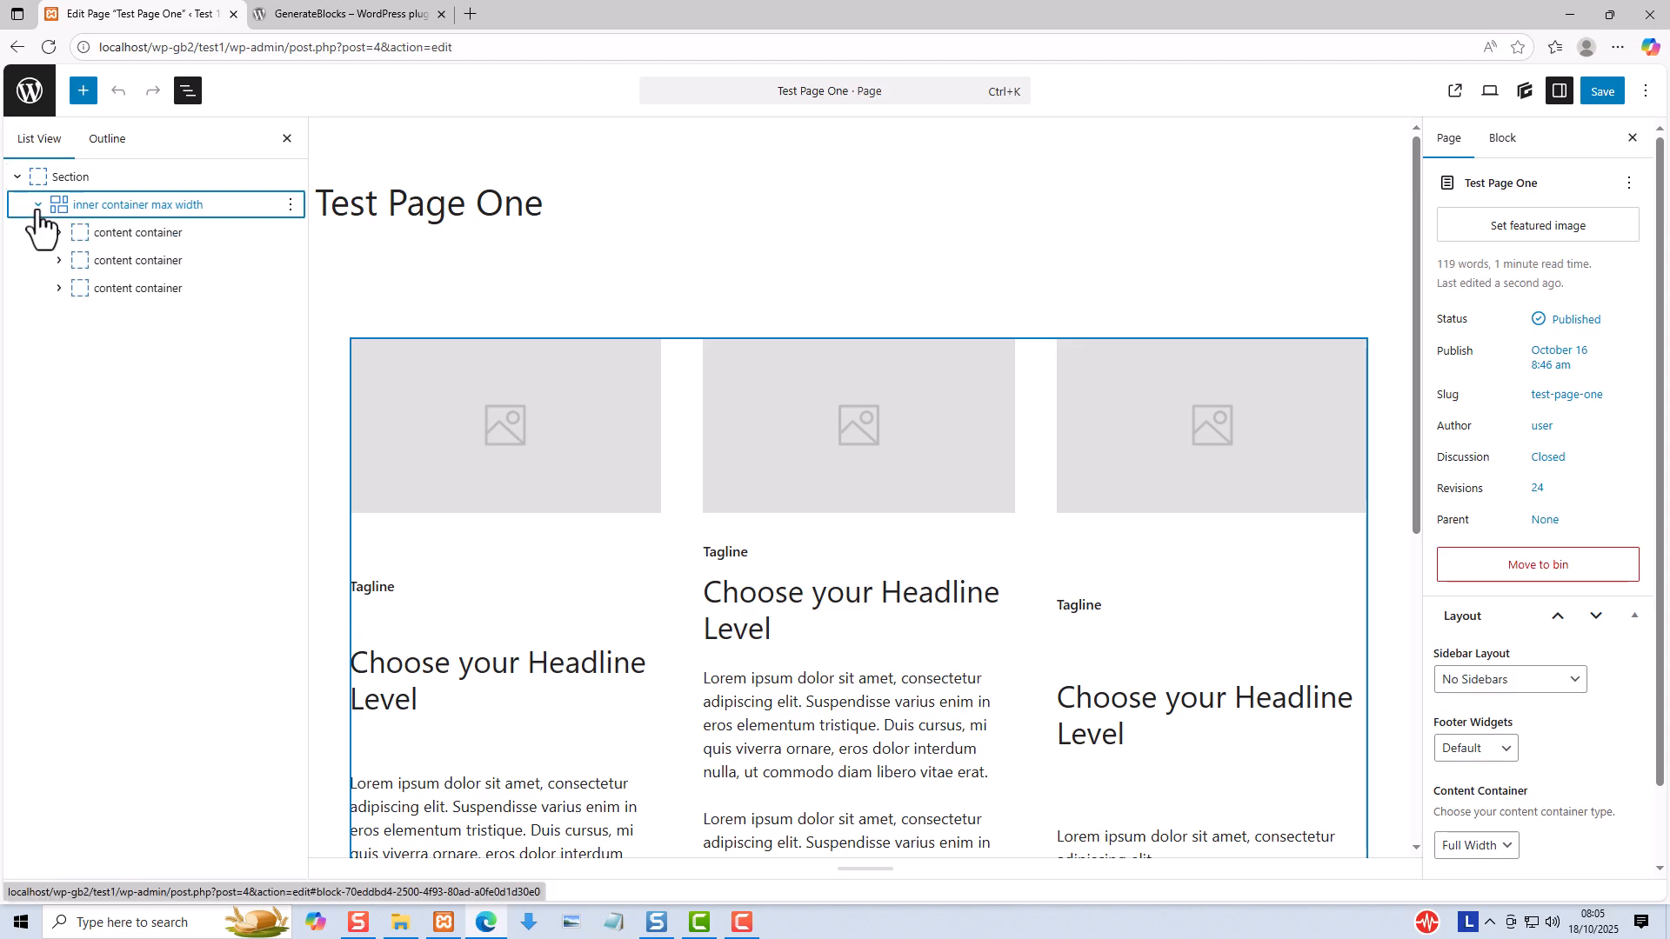
click(119, 230)
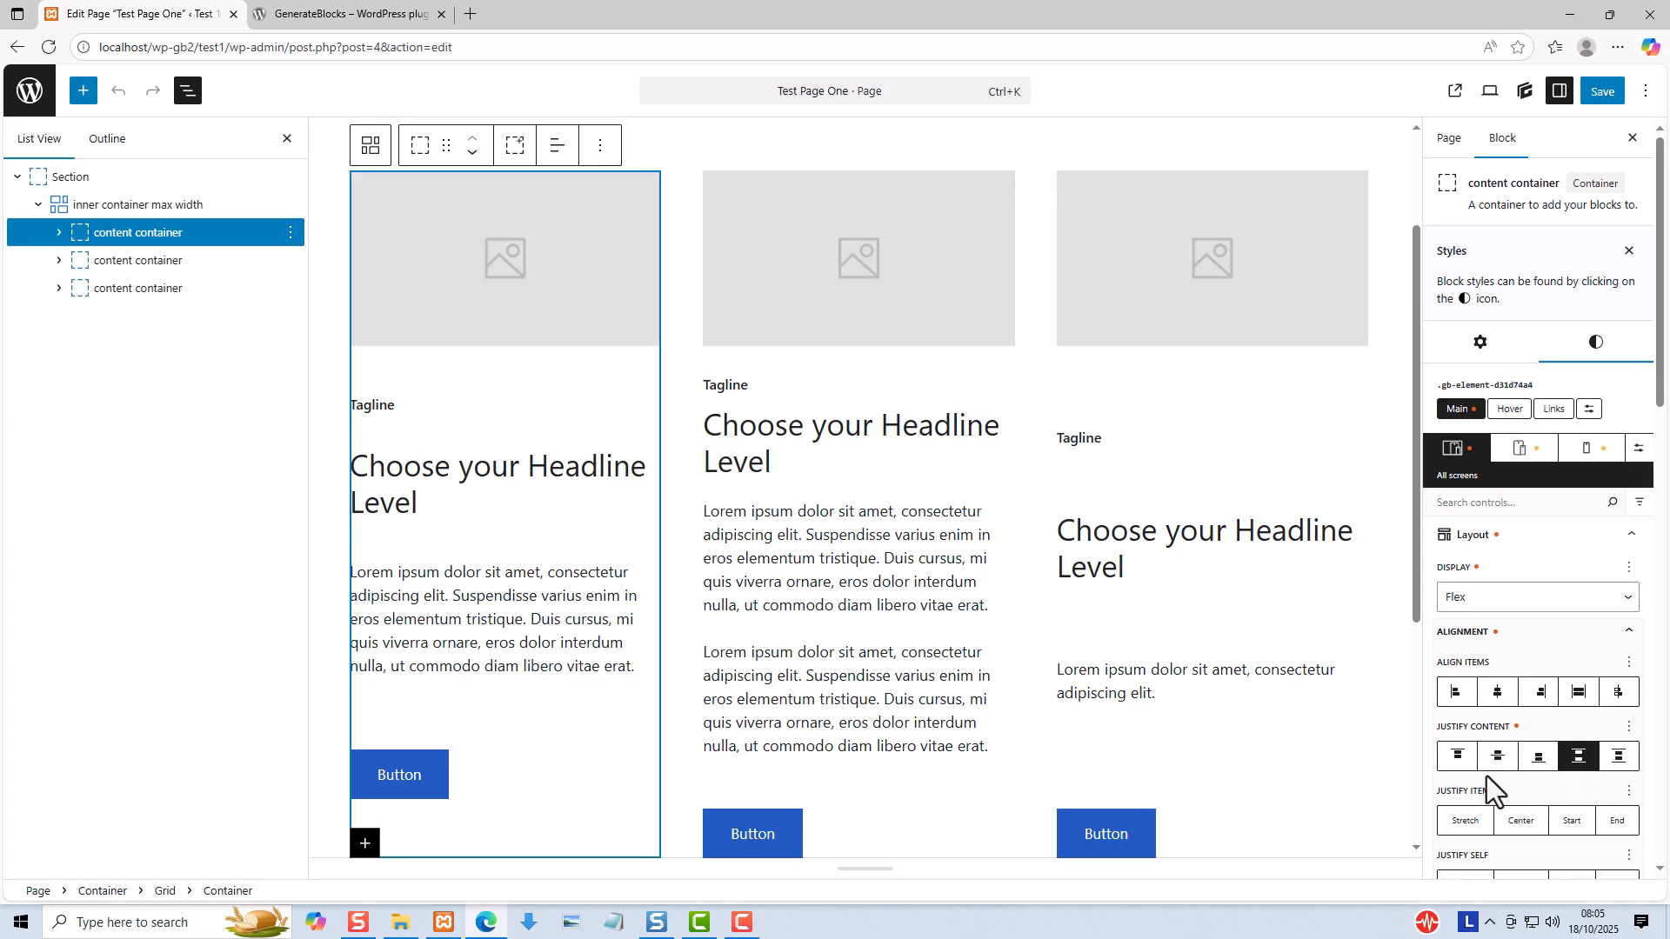
click(1457, 766)
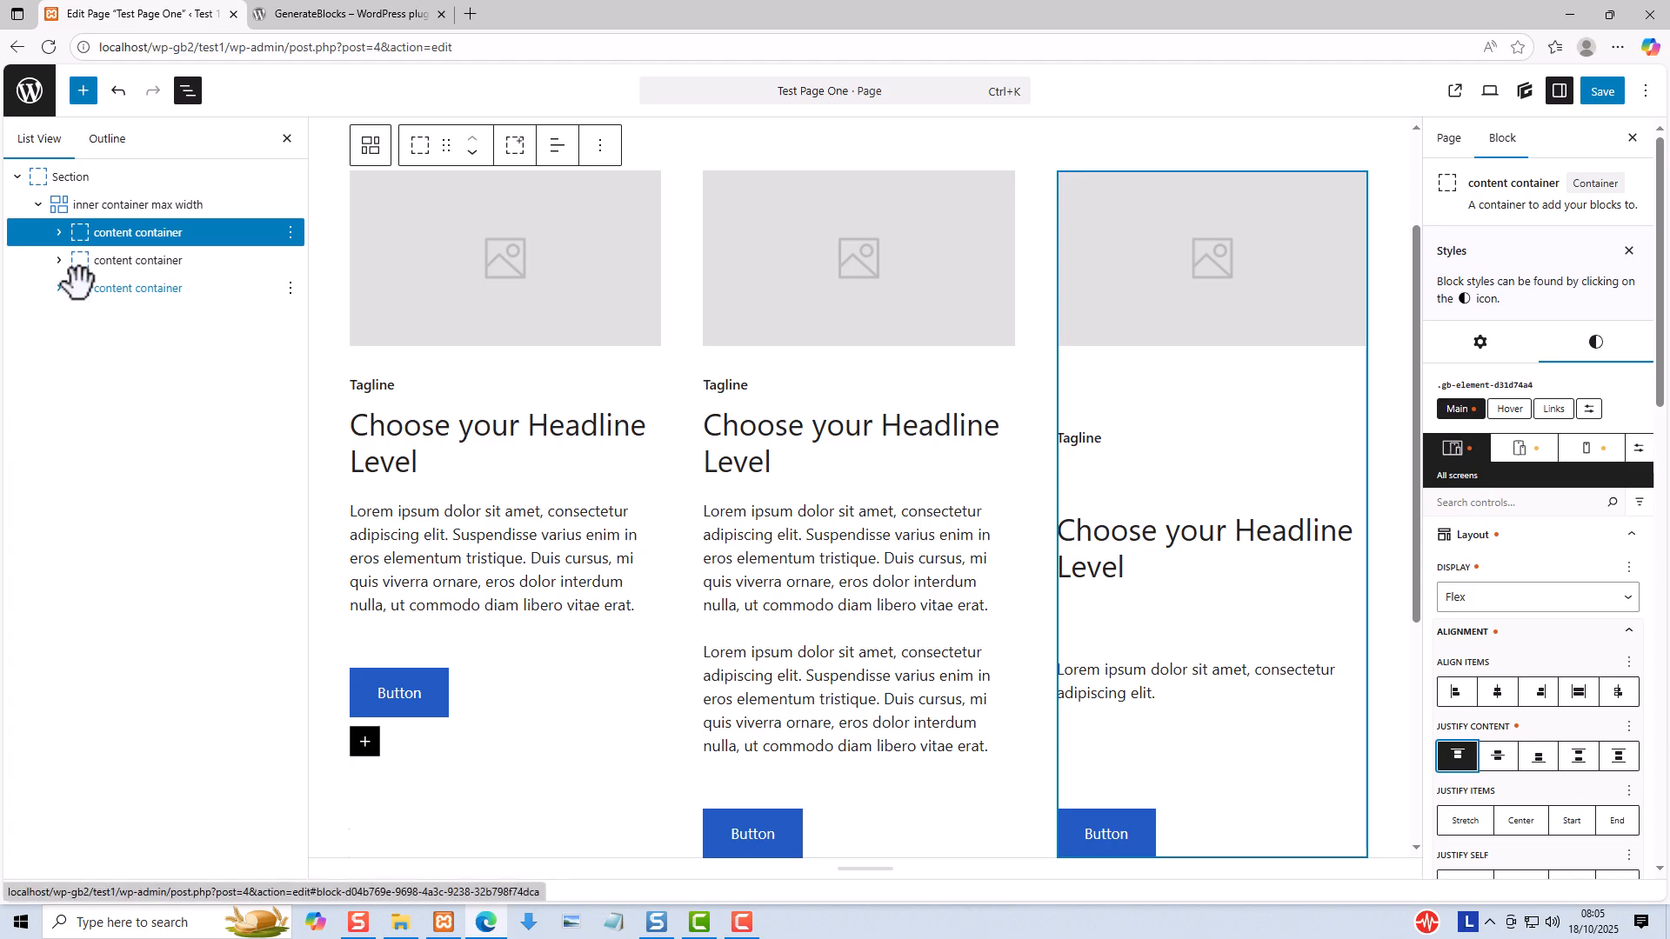
- Set Justify Content to End on the third column's content container
click(76, 276)
click(1579, 757)
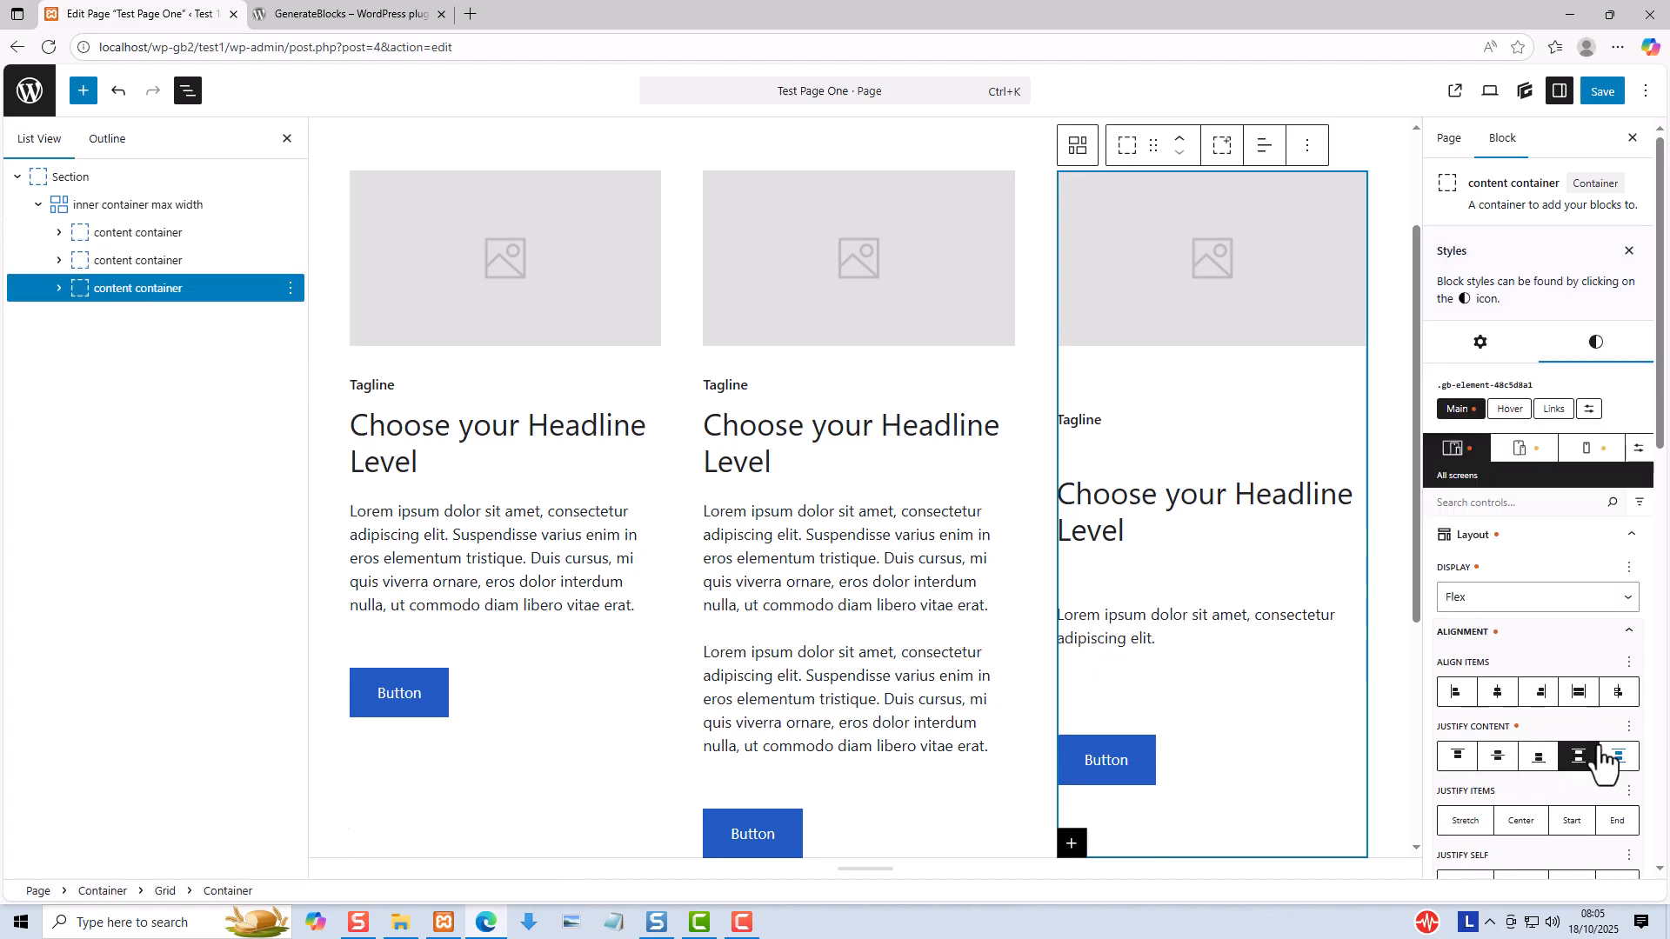
click(1538, 759)
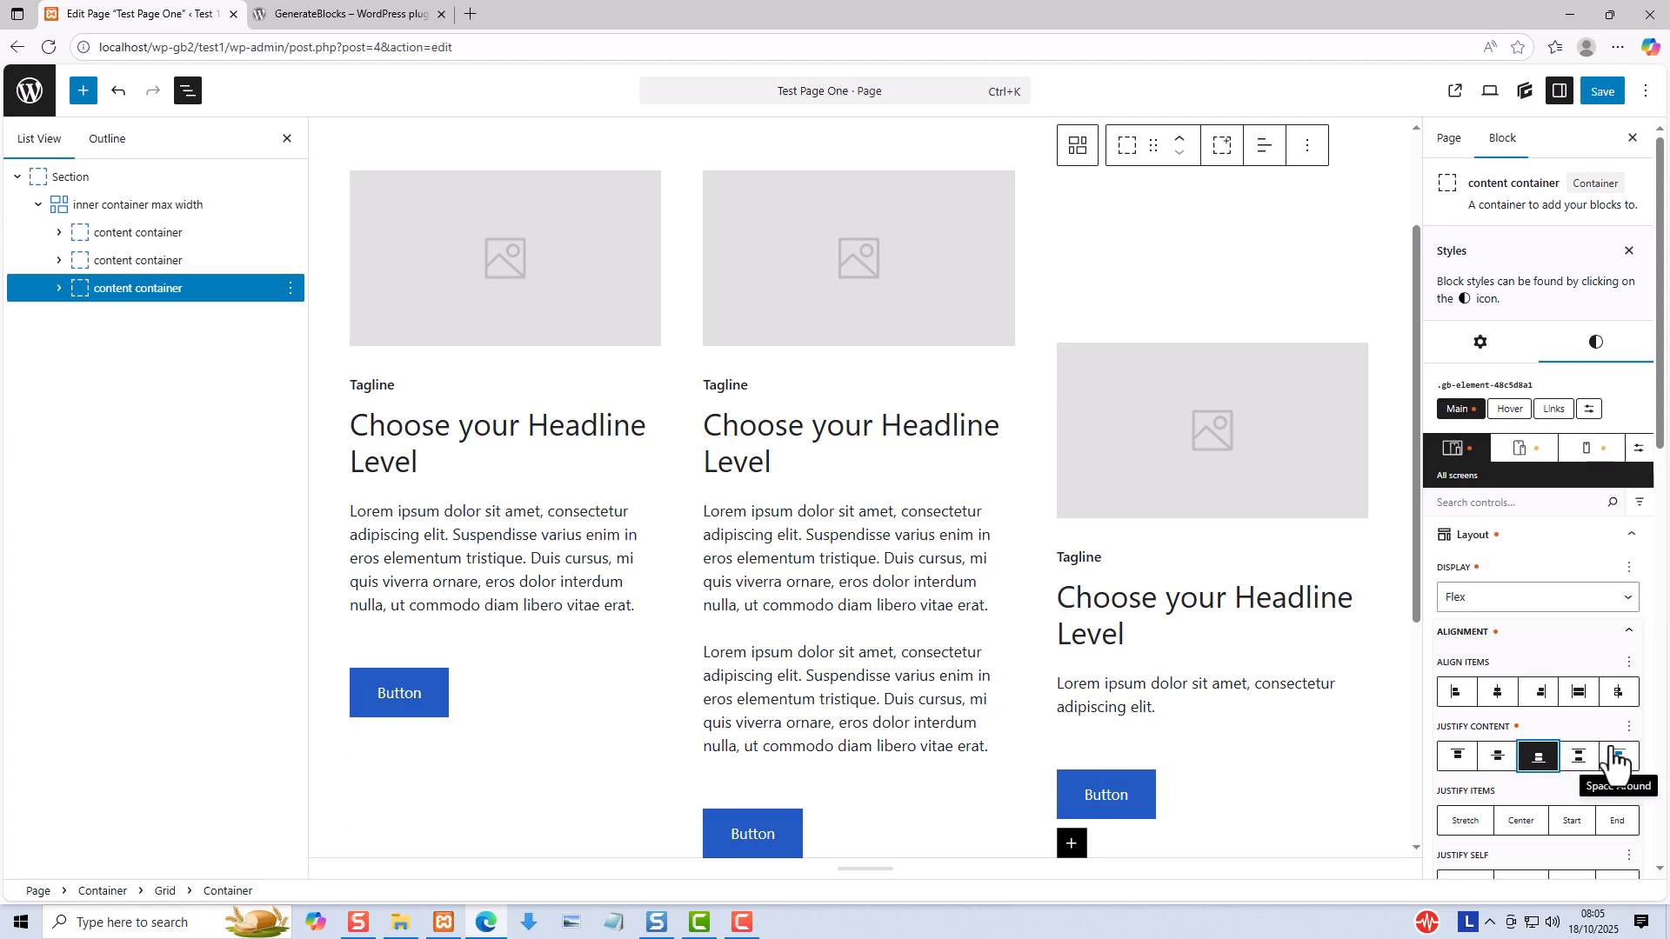
- Set Justify Content to Center on the first column's content container
click(102, 235)
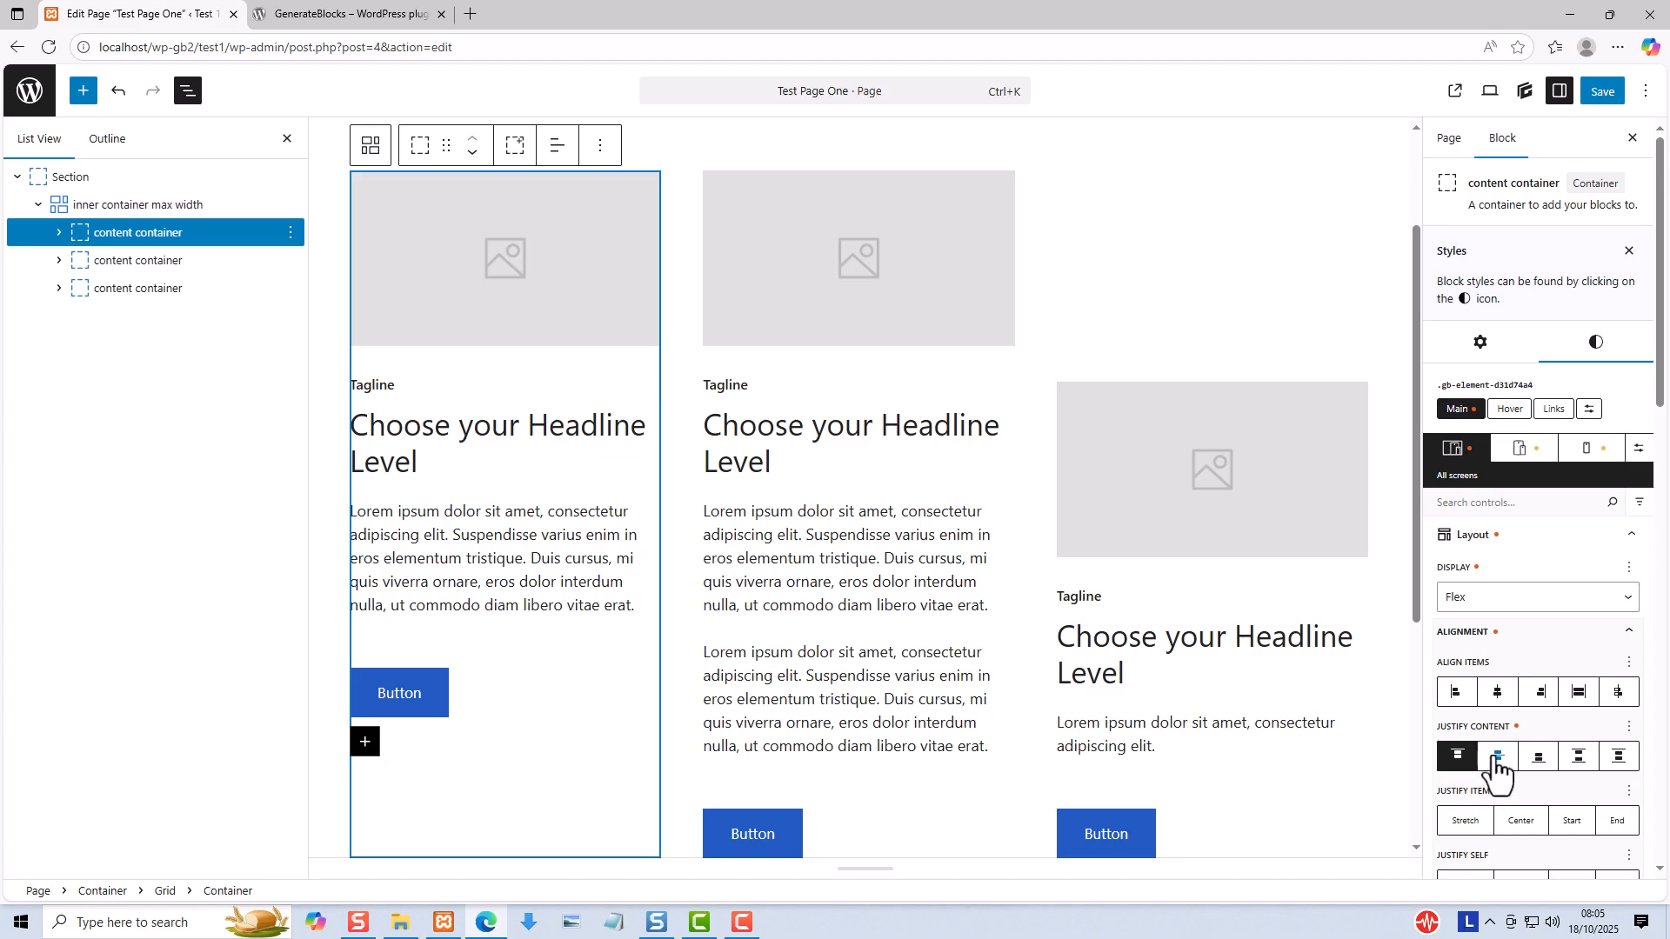
click(1498, 757)
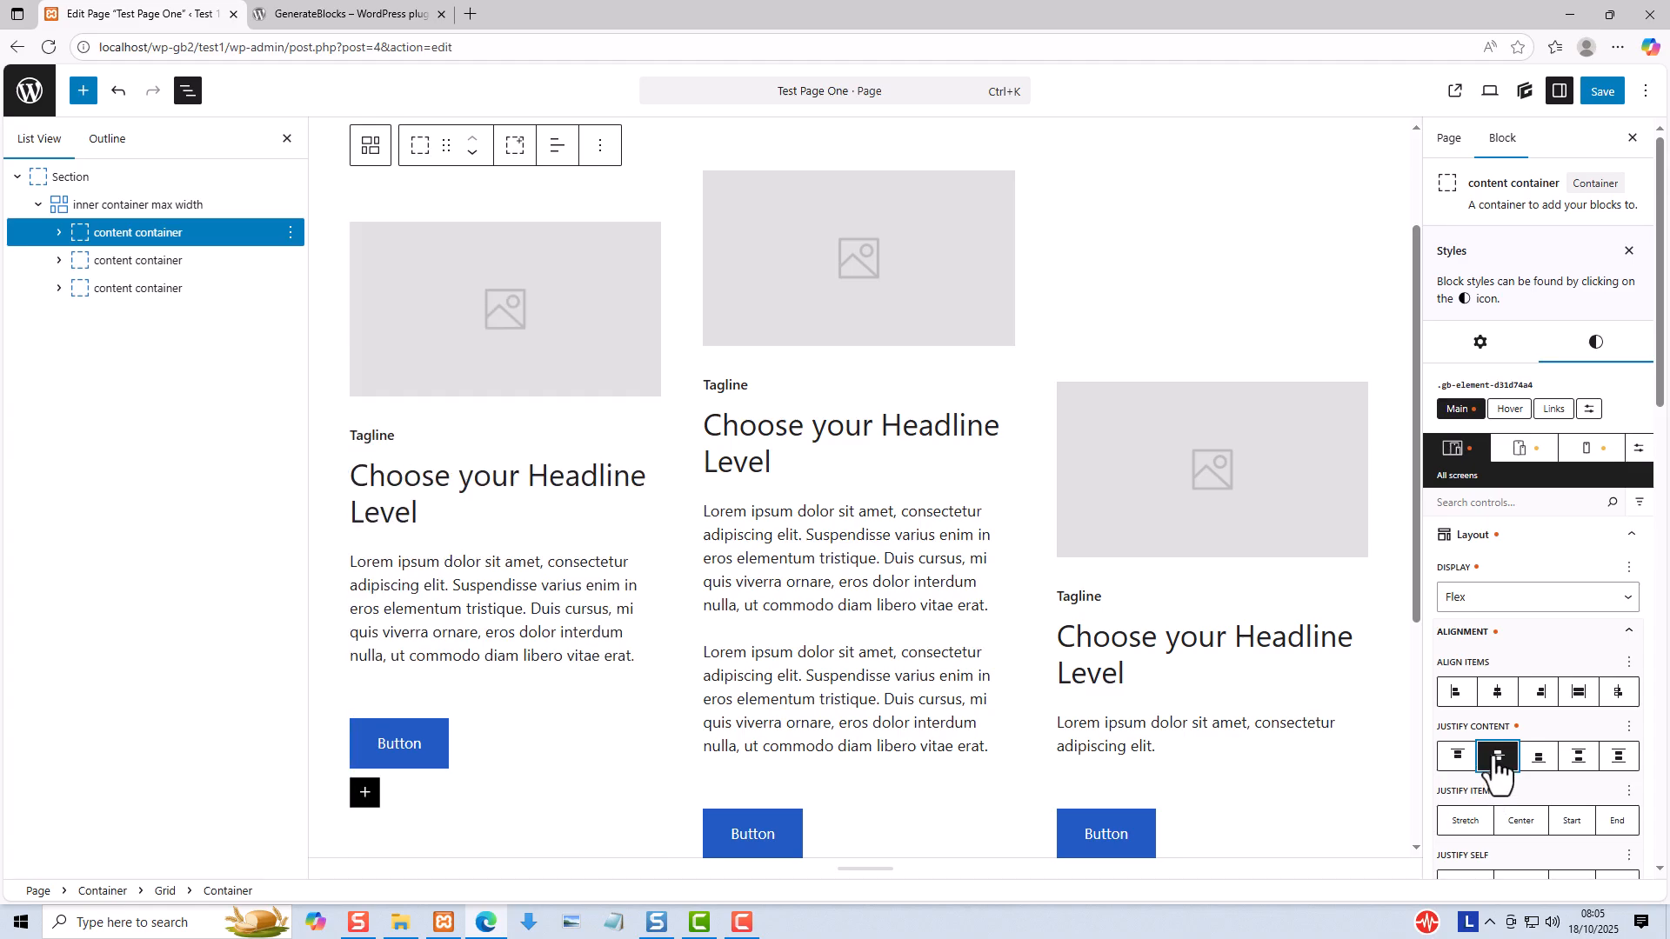